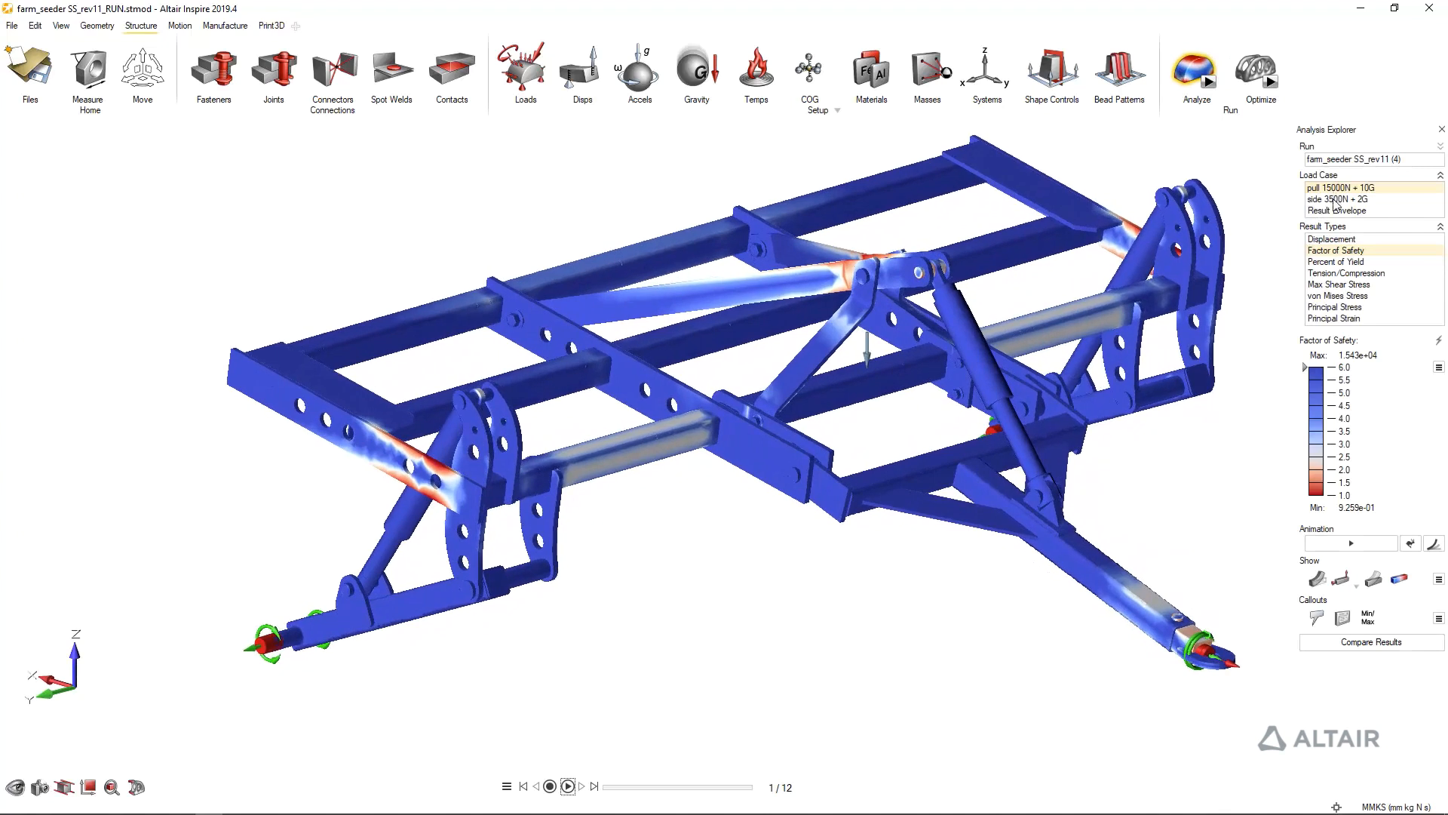
Compare factor of safety and animated deformation for the pull 15000N + 10G, side 3500N + 2G and Result Envelope cases
{"action": "left_click", "coordinate": [1333, 198]}
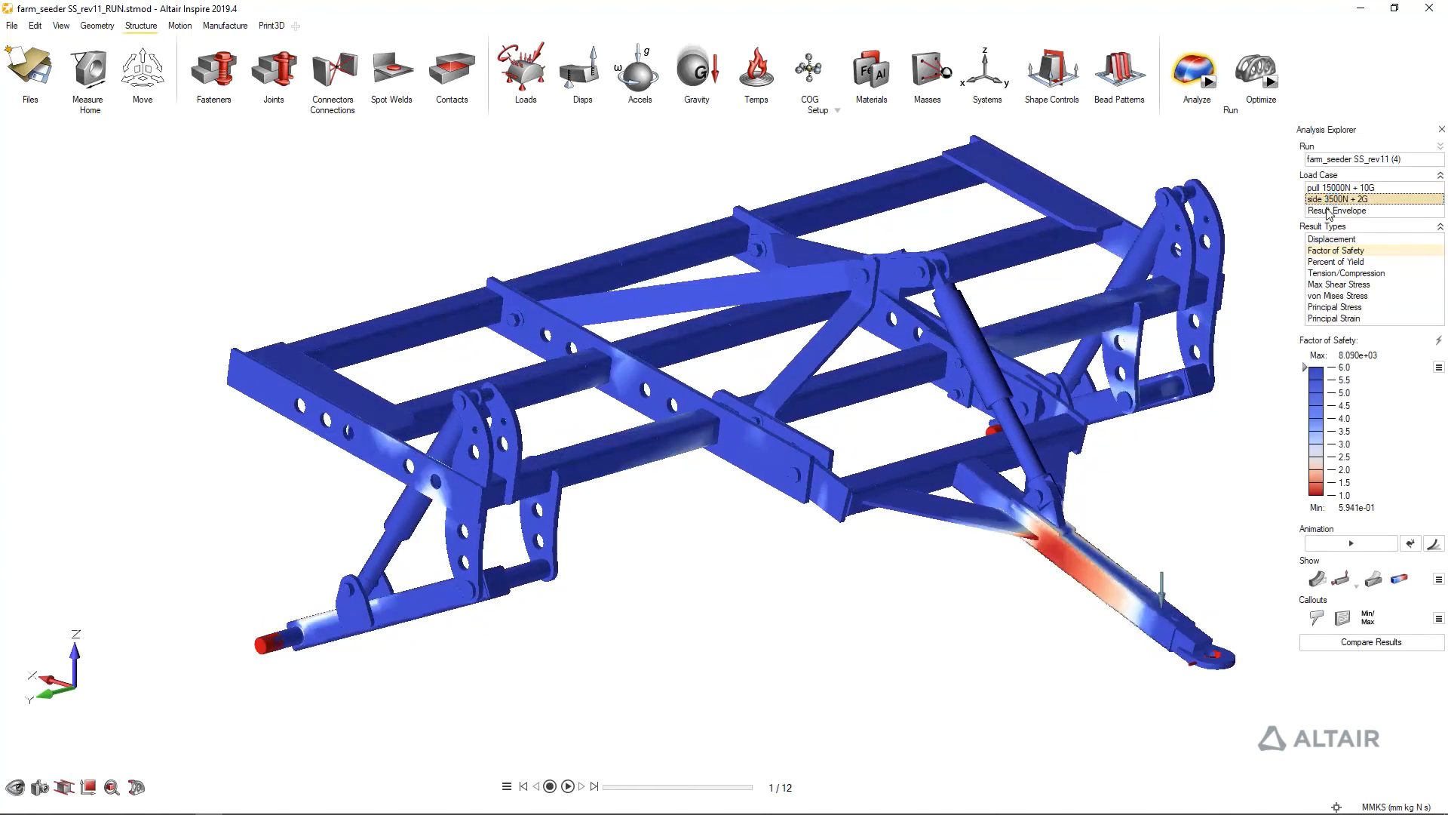
{"action": "left_click", "coordinate": [1325, 210]}
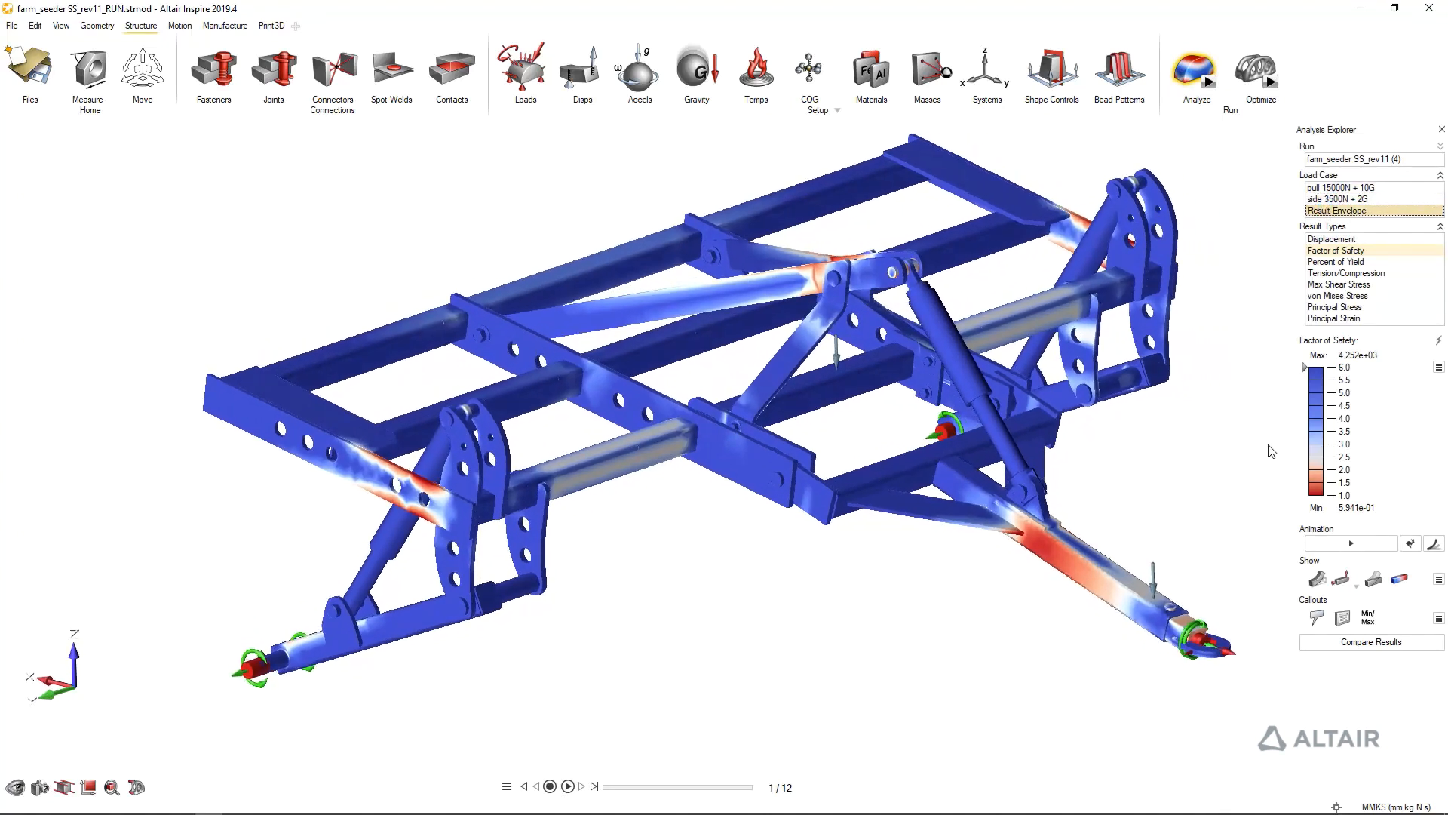
{"action": "left_click", "coordinate": [1332, 199]}
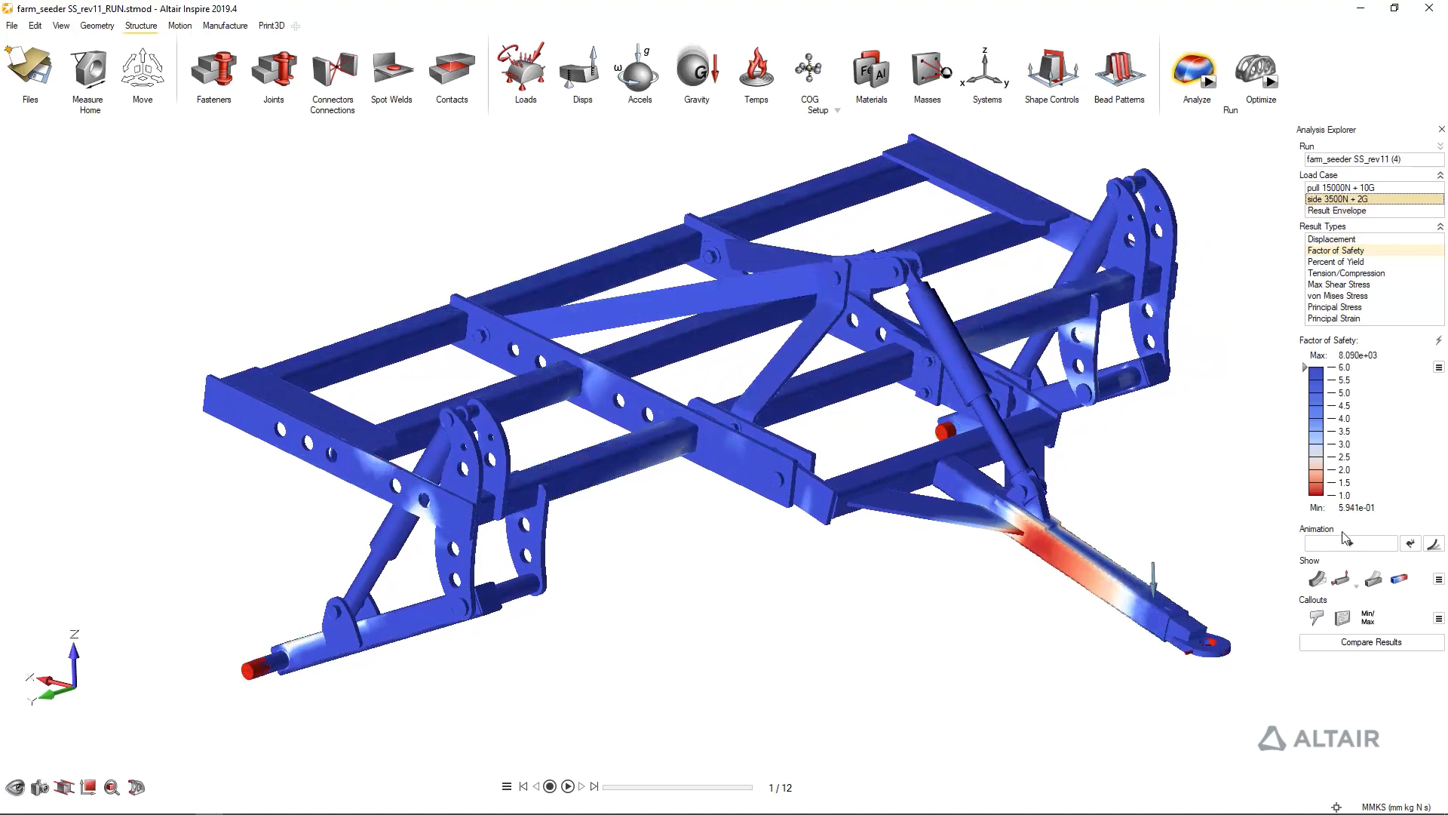
{"action": "left_click", "coordinate": [1348, 543]}
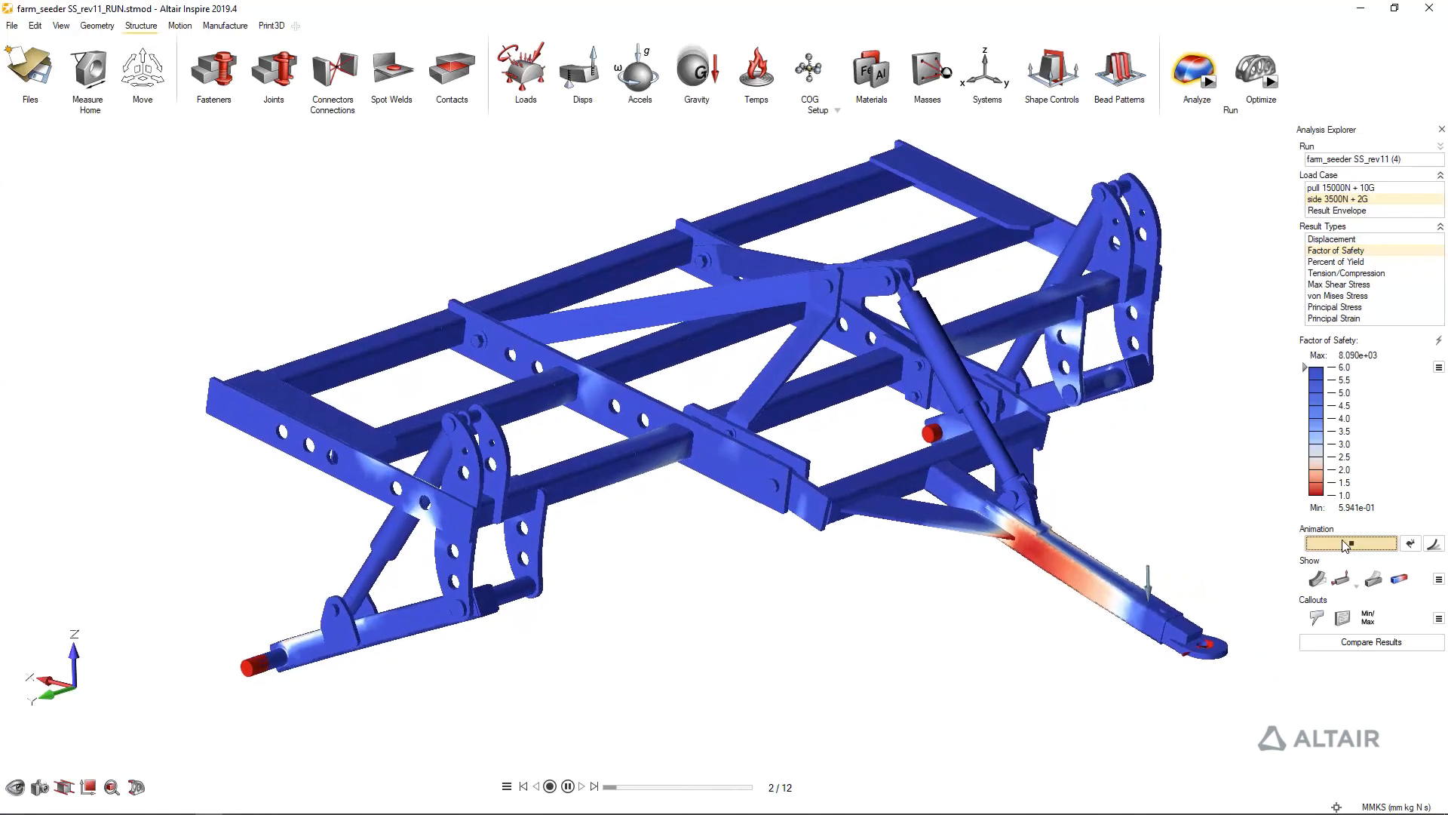
{"action": "left_click", "coordinate": [1333, 188]}
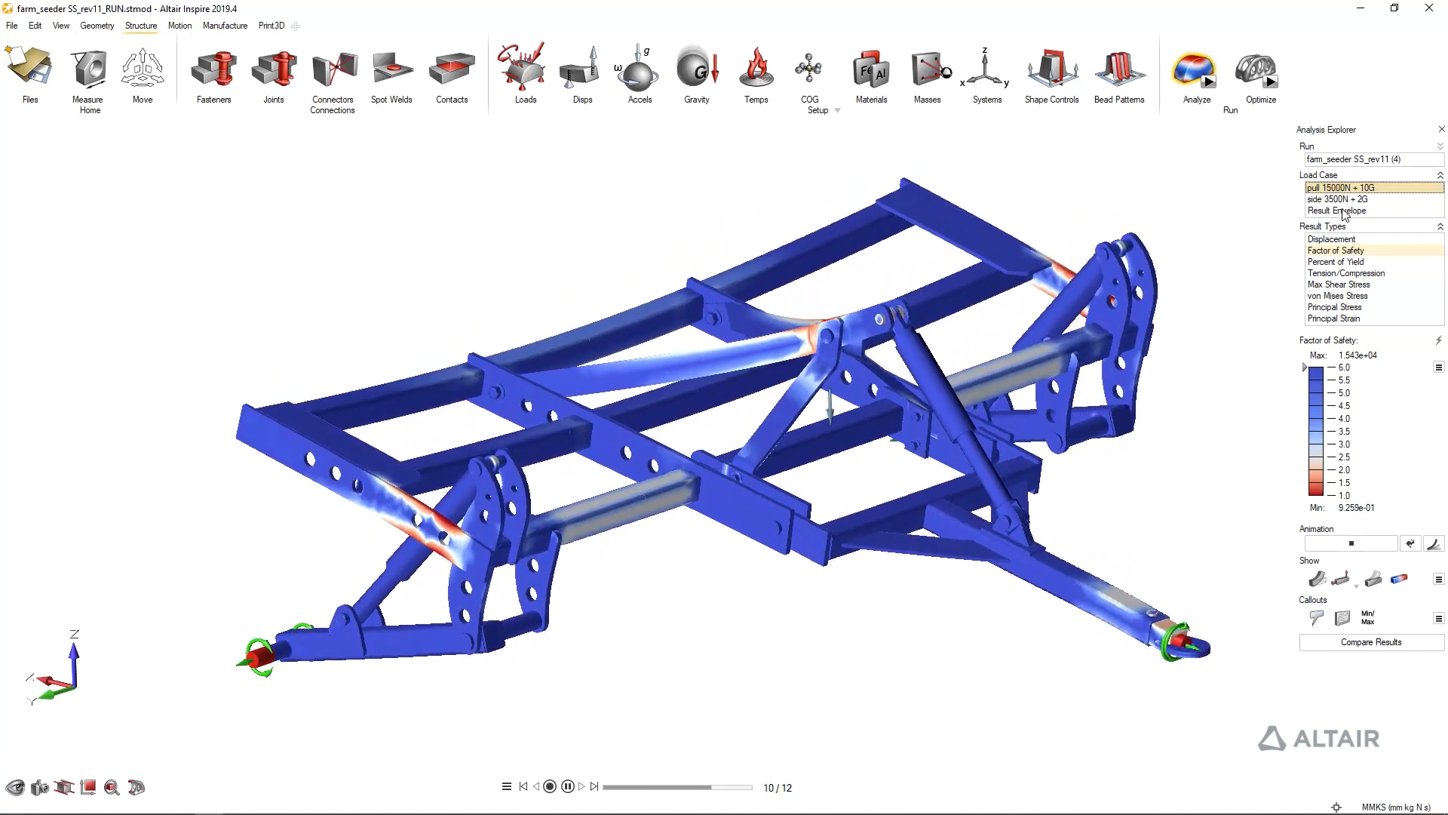
{"action": "left_click", "coordinate": [1343, 212]}
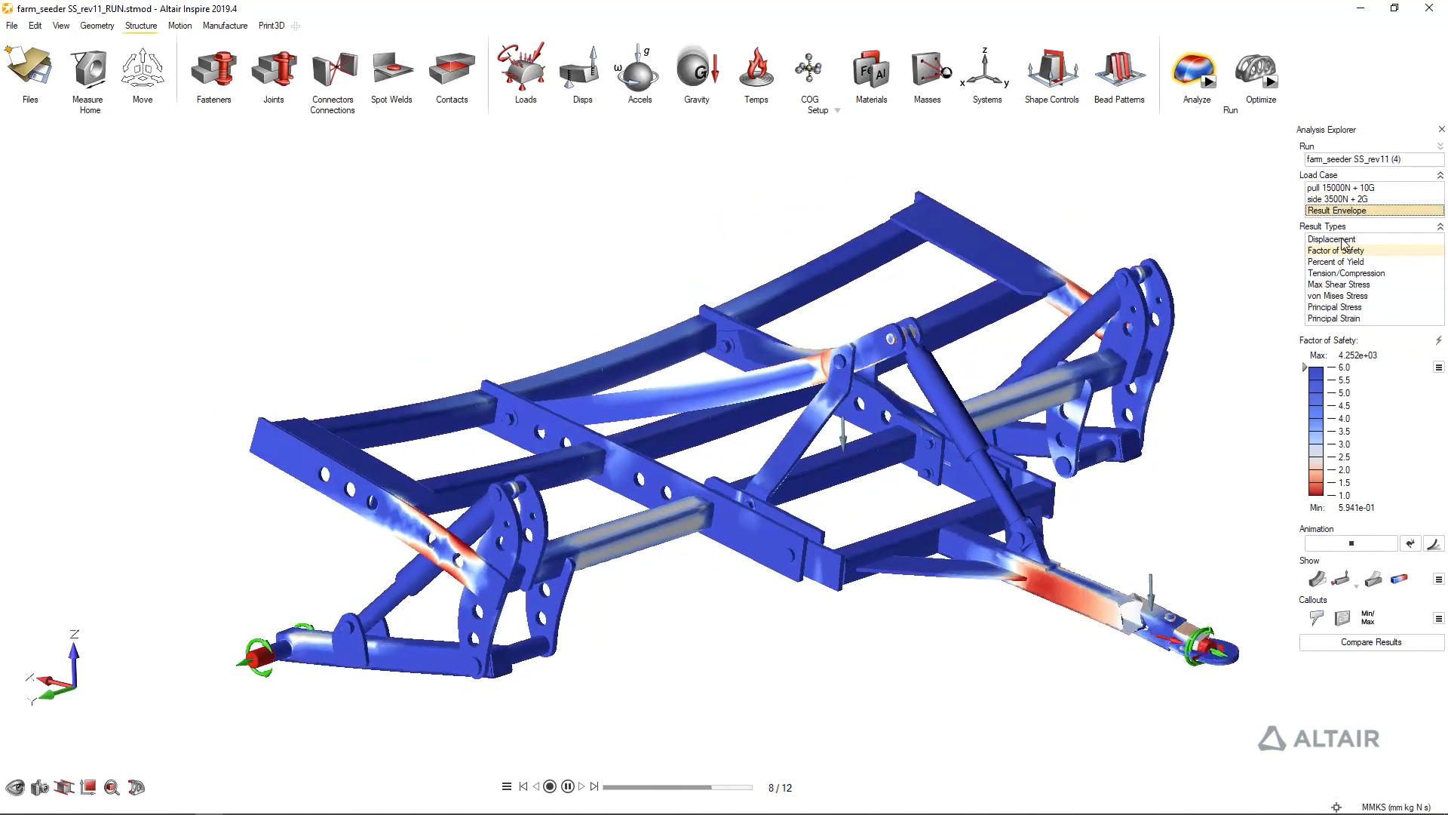
{"action": "left_click", "coordinate": [1352, 545]}
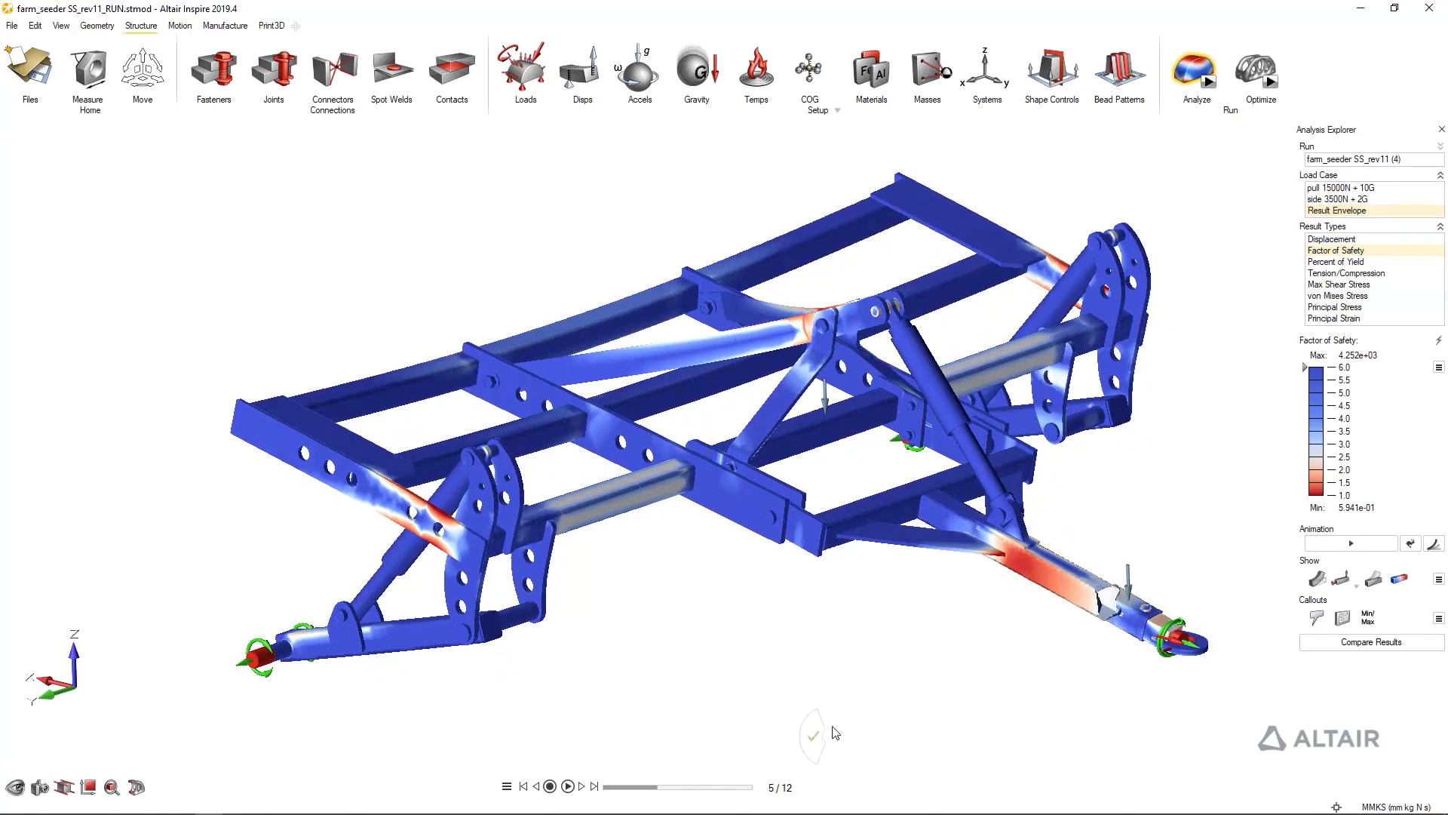
{"action": "key", "text": "Escape"}
Sketch a rectangle about 57.3 by 20.7 mm on the inner face of the light-blue link arm, starting at its bend edge
{"action": "middle_click_drag", "start_coordinate": [676, 592], "coordinate": [649, 579]}
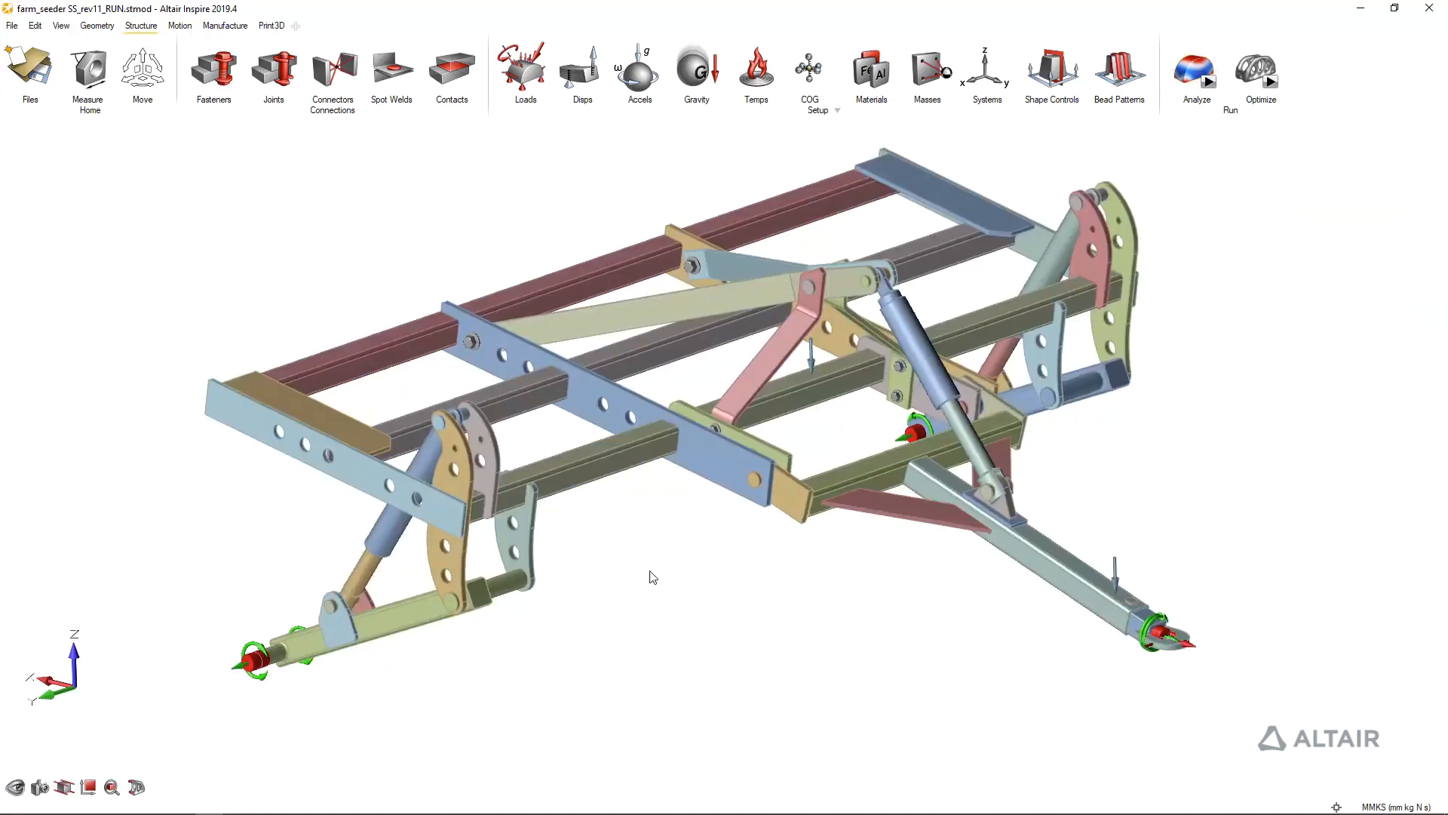
{"action": "scroll", "coordinate": [649, 579], "scroll_direction": "up", "scroll_amount": 3}
{"action": "middle_click_drag", "start_coordinate": [874, 250], "coordinate": [952, 281]}
{"action": "scroll", "coordinate": [866, 224], "scroll_direction": "up", "scroll_amount": 3}
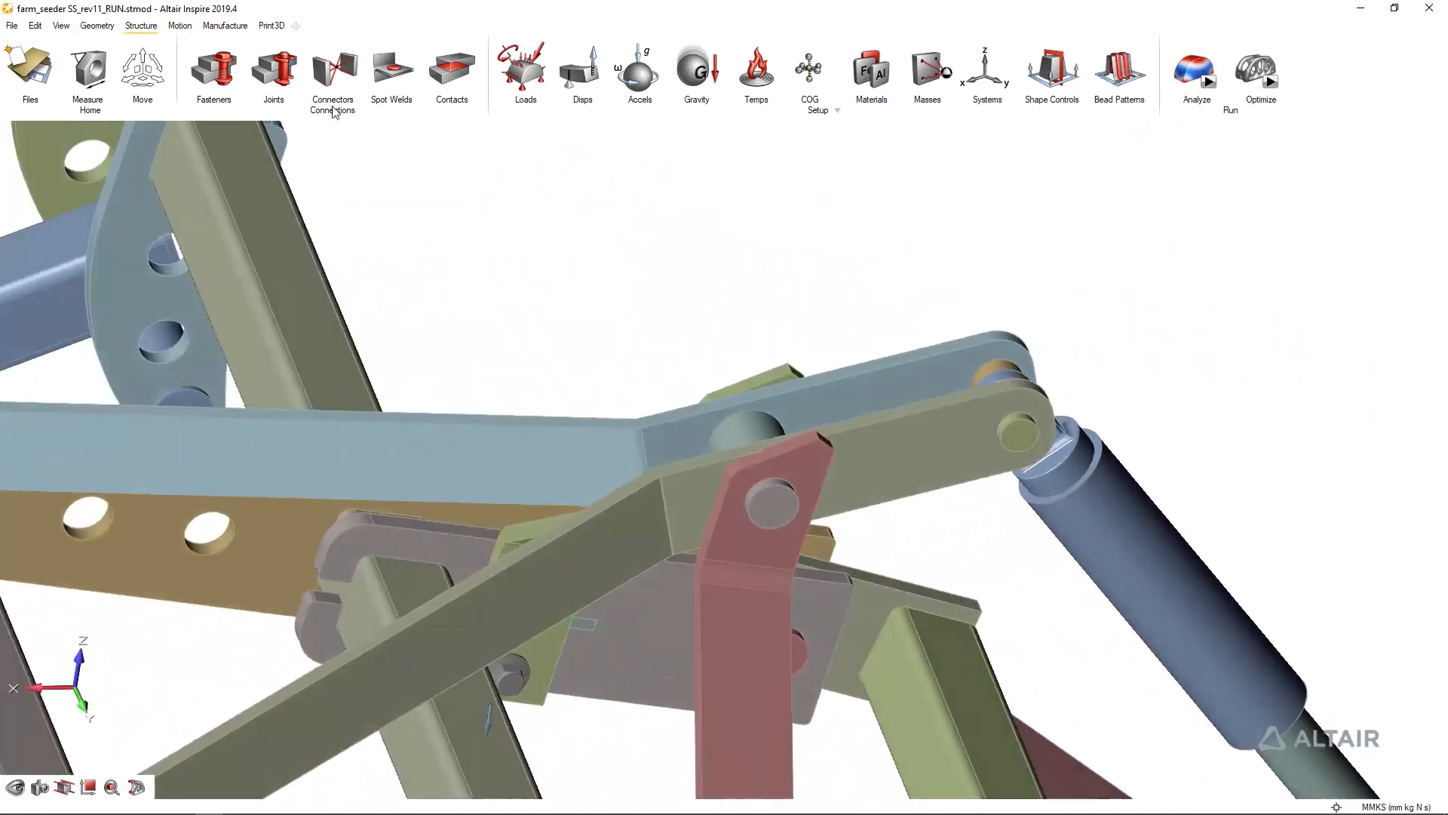
{"action": "left_click", "coordinate": [97, 26]}
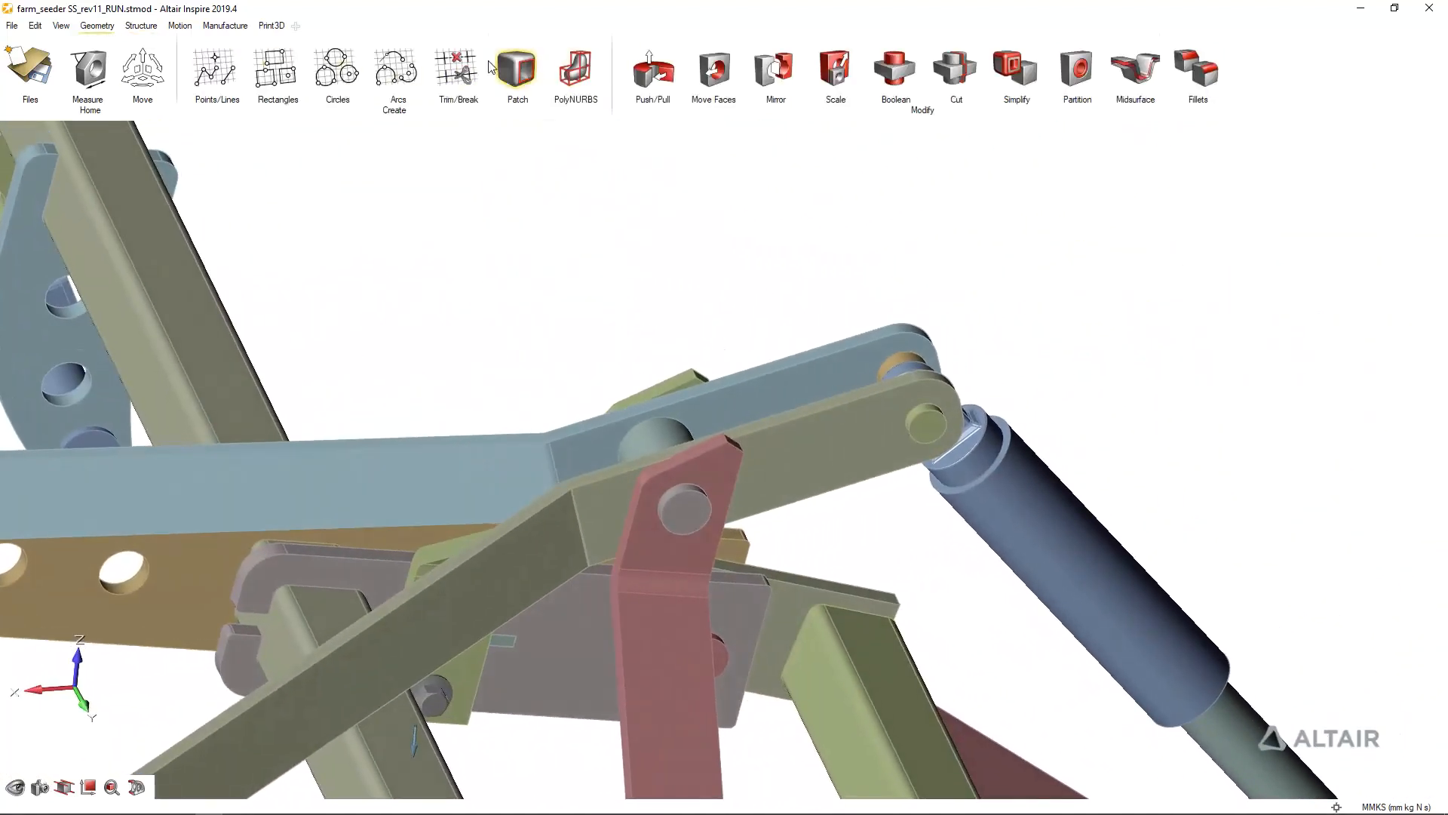
{"action": "left_click", "coordinate": [265, 75]}
{"action": "middle_click_drag", "start_coordinate": [596, 377], "coordinate": [587, 434]}
{"action": "left_click", "coordinate": [583, 434]}
{"action": "scroll", "coordinate": [581, 445], "scroll_direction": "up", "scroll_amount": 5}
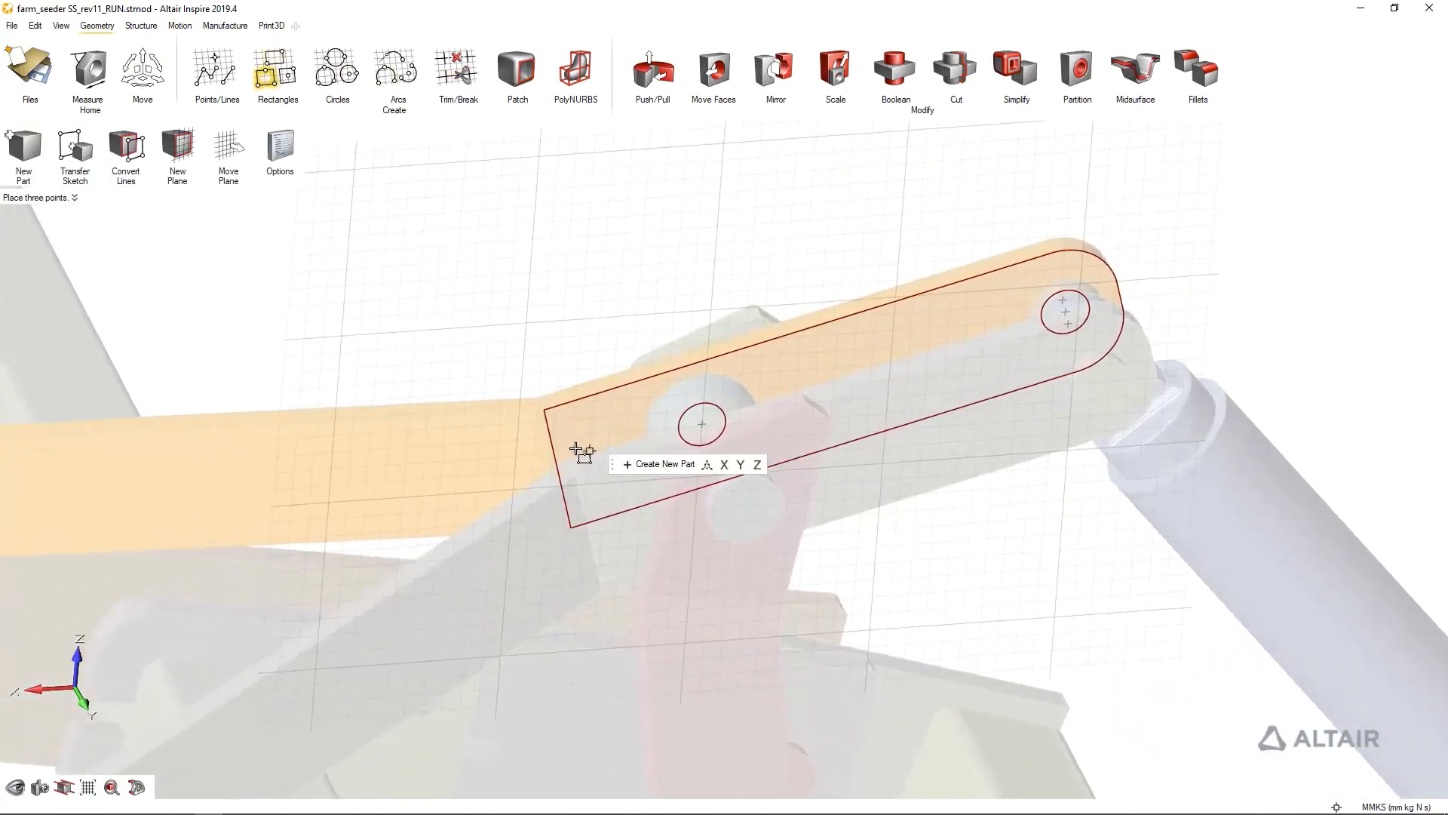
{"action": "left_click", "coordinate": [575, 504]}
{"action": "left_click", "coordinate": [737, 453]}
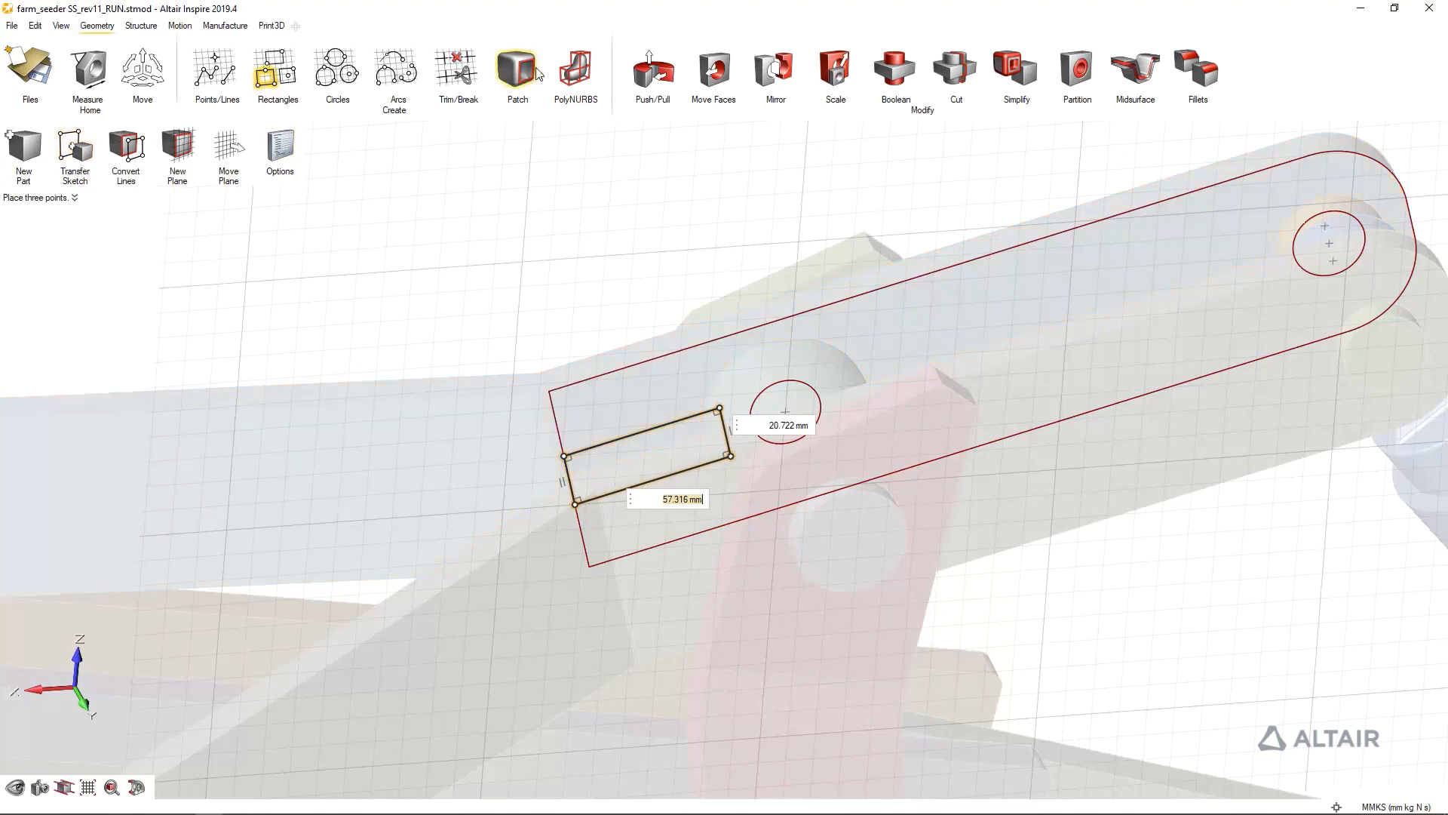
Extrude the sketched rectangle into a plate and extend it through and past both link arms, pulling the last side face 122 mm
{"action": "left_click", "coordinate": [653, 69]}
{"action": "scroll", "coordinate": [617, 406], "scroll_direction": "up", "scroll_amount": 5}
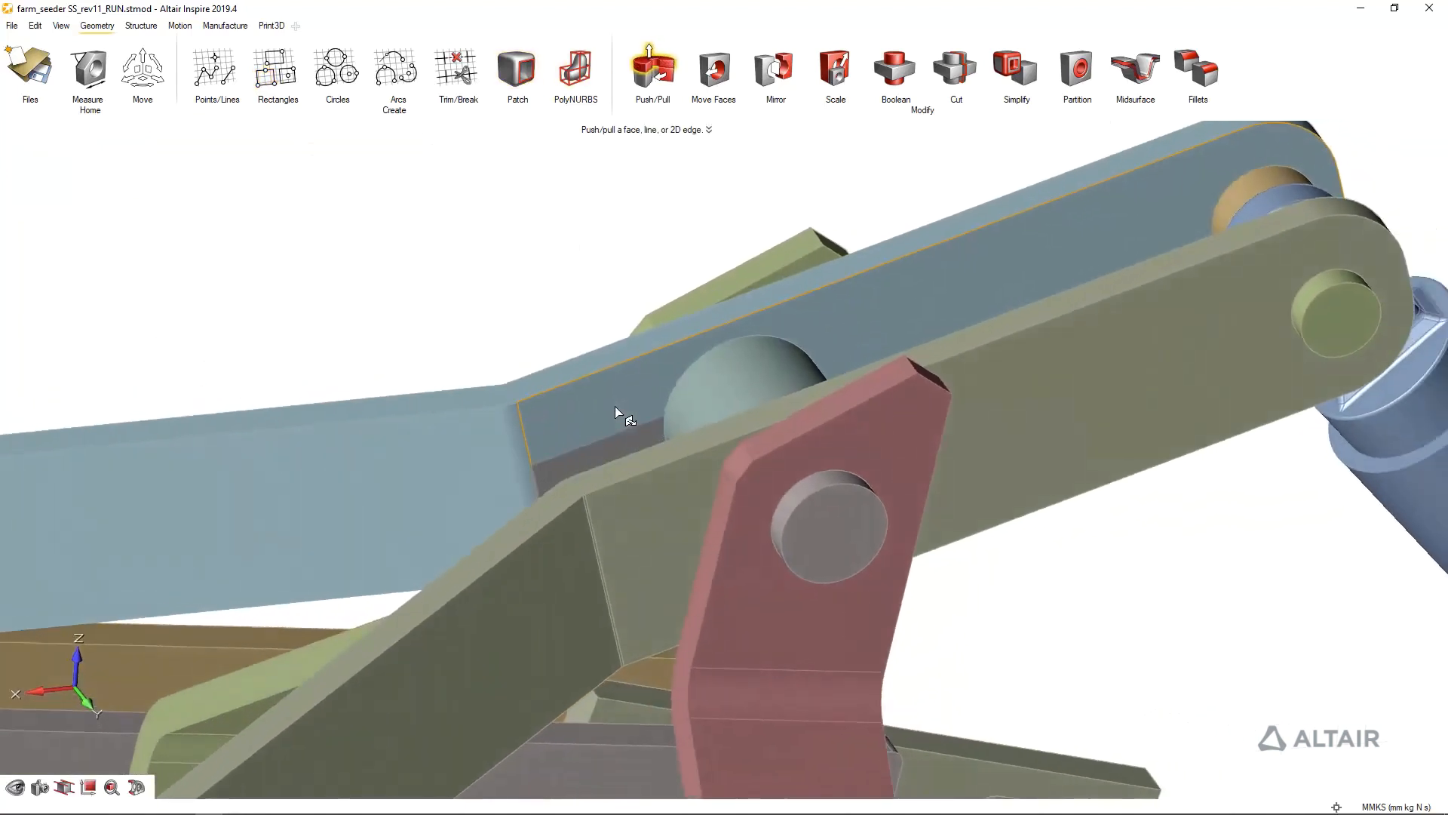
{"action": "middle_click_drag", "start_coordinate": [536, 415], "coordinate": [483, 412]}
{"action": "left_click", "coordinate": [483, 409]}
{"action": "mouse_move", "coordinate": [485, 409]}
{"action": "left_mouse_down"}
{"action": "mouse_move", "coordinate": [562, 424]}
{"action": "mouse_move", "coordinate": [523, 427]}
{"action": "mouse_move", "coordinate": [516, 408]}
{"action": "left_mouse_up"}
{"action": "middle_click_drag", "start_coordinate": [442, 281], "coordinate": [568, 400]}
{"action": "left_click_drag", "start_coordinate": [560, 395], "coordinate": [300, 527]}
{"action": "middle_click_drag", "start_coordinate": [300, 527], "coordinate": [767, 347]}
{"action": "left_click_drag", "start_coordinate": [763, 353], "coordinate": [450, 356]}
{"action": "middle_click_drag", "start_coordinate": [634, 344], "coordinate": [647, 445]}
{"action": "left_click_drag", "start_coordinate": [572, 434], "coordinate": [867, 473]}
{"action": "middle_click_drag", "start_coordinate": [869, 480], "coordinate": [799, 284]}
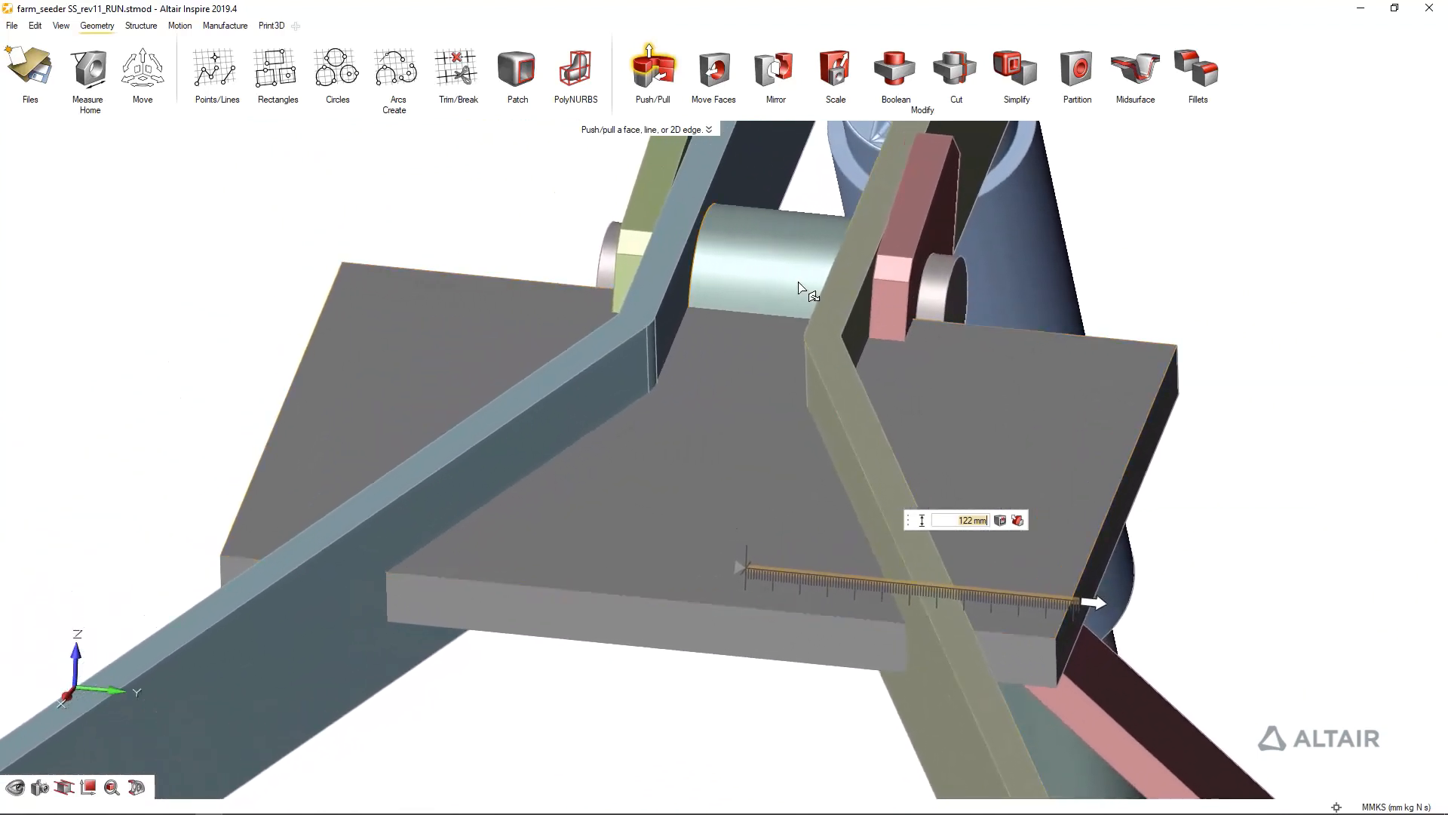
Subtract both link arms from the new plate, keeping the arms in the model
{"action": "left_click", "coordinate": [897, 71]}
{"action": "left_click", "coordinate": [894, 143]}
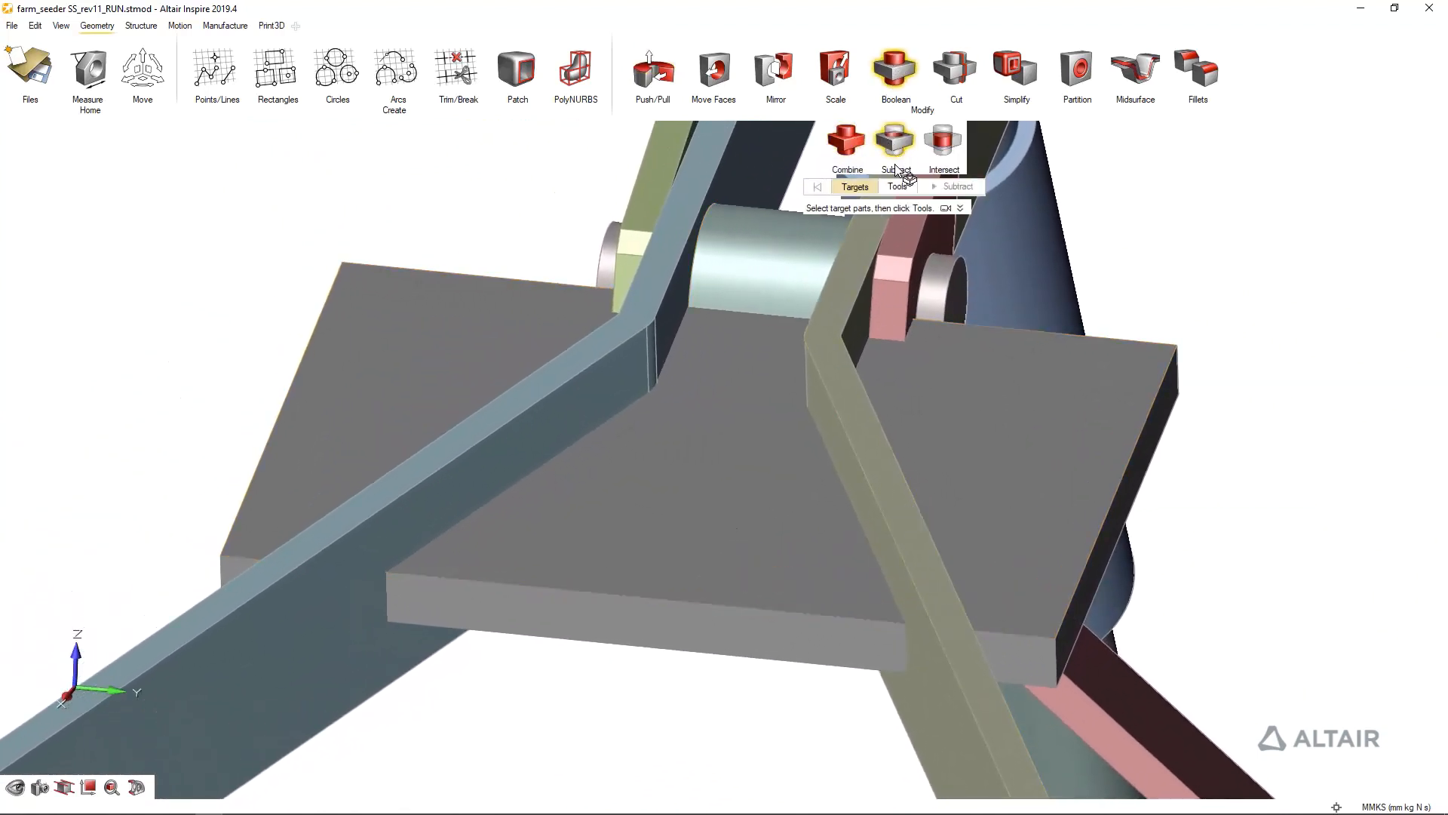
{"action": "left_click", "coordinate": [719, 447]}
{"action": "left_click", "coordinate": [897, 189]}
{"action": "left_click", "coordinate": [559, 423]}
{"action": "left_click", "coordinate": [842, 430]}
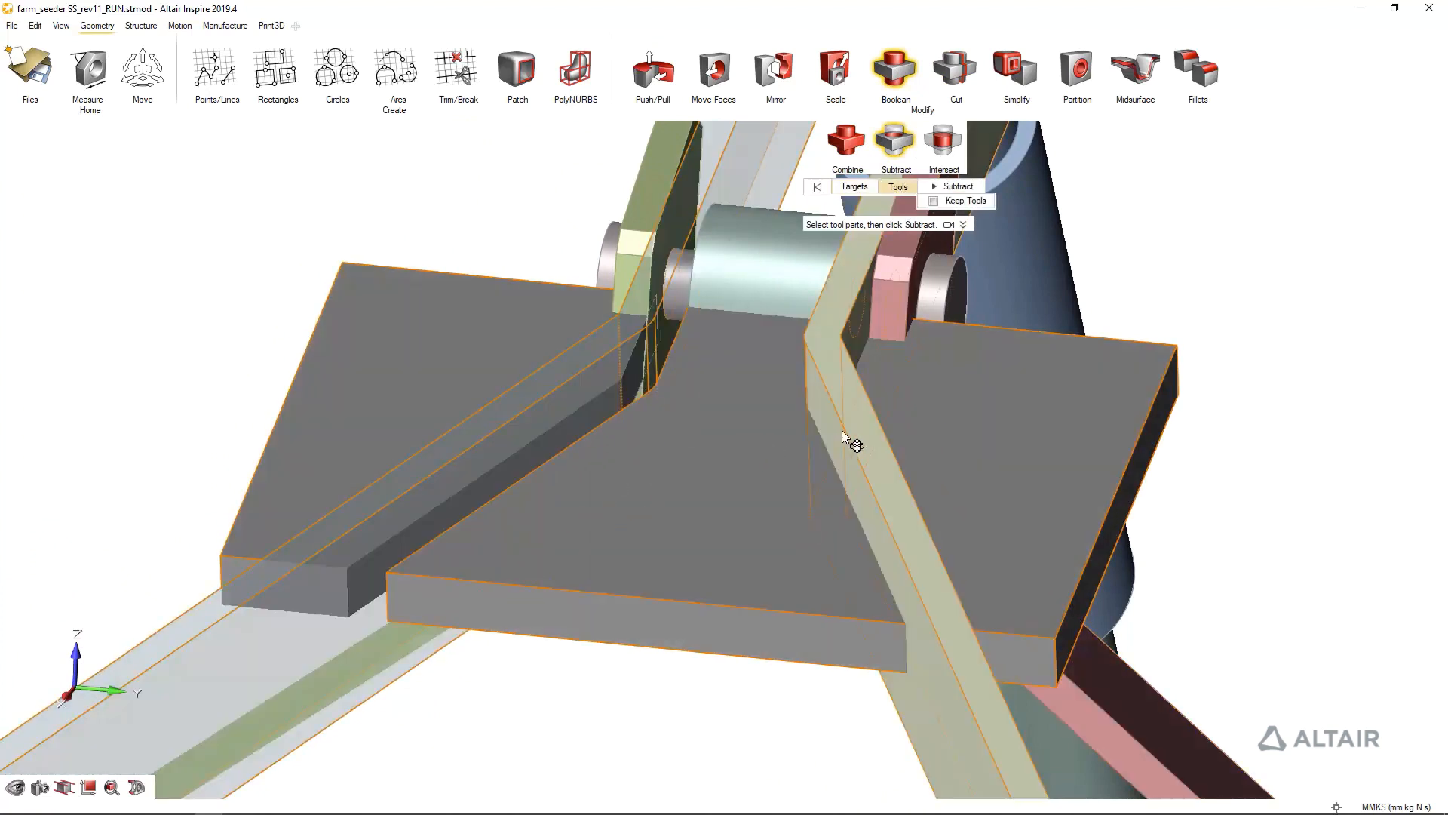
{"action": "left_click", "coordinate": [957, 187]}
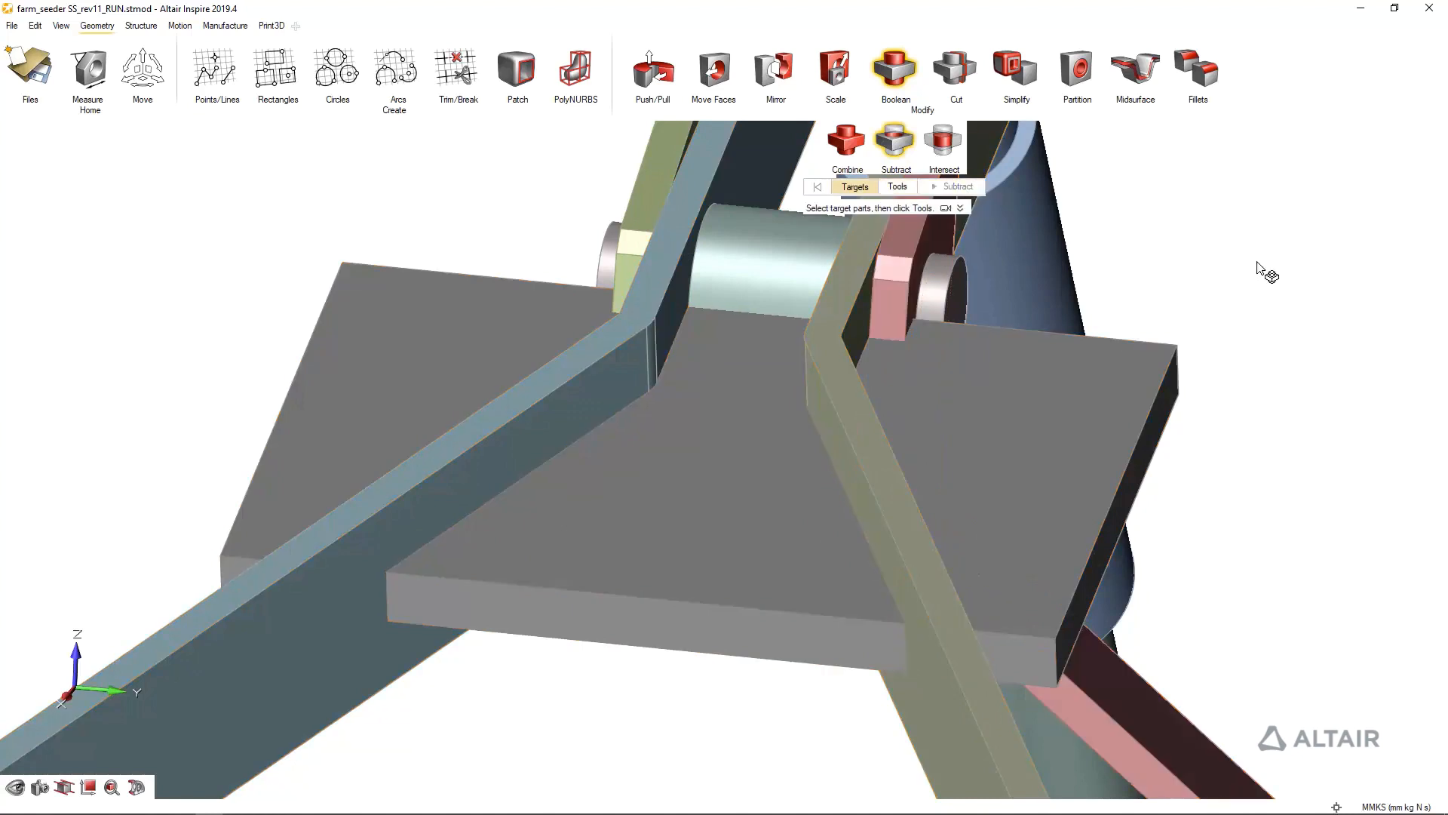
{"action": "key", "text": "Escape"}
Remove the two plate pieces outside the link arms with Push/Pull, leaving only the gusset between the arms
{"action": "right_click", "coordinate": [1054, 396]}
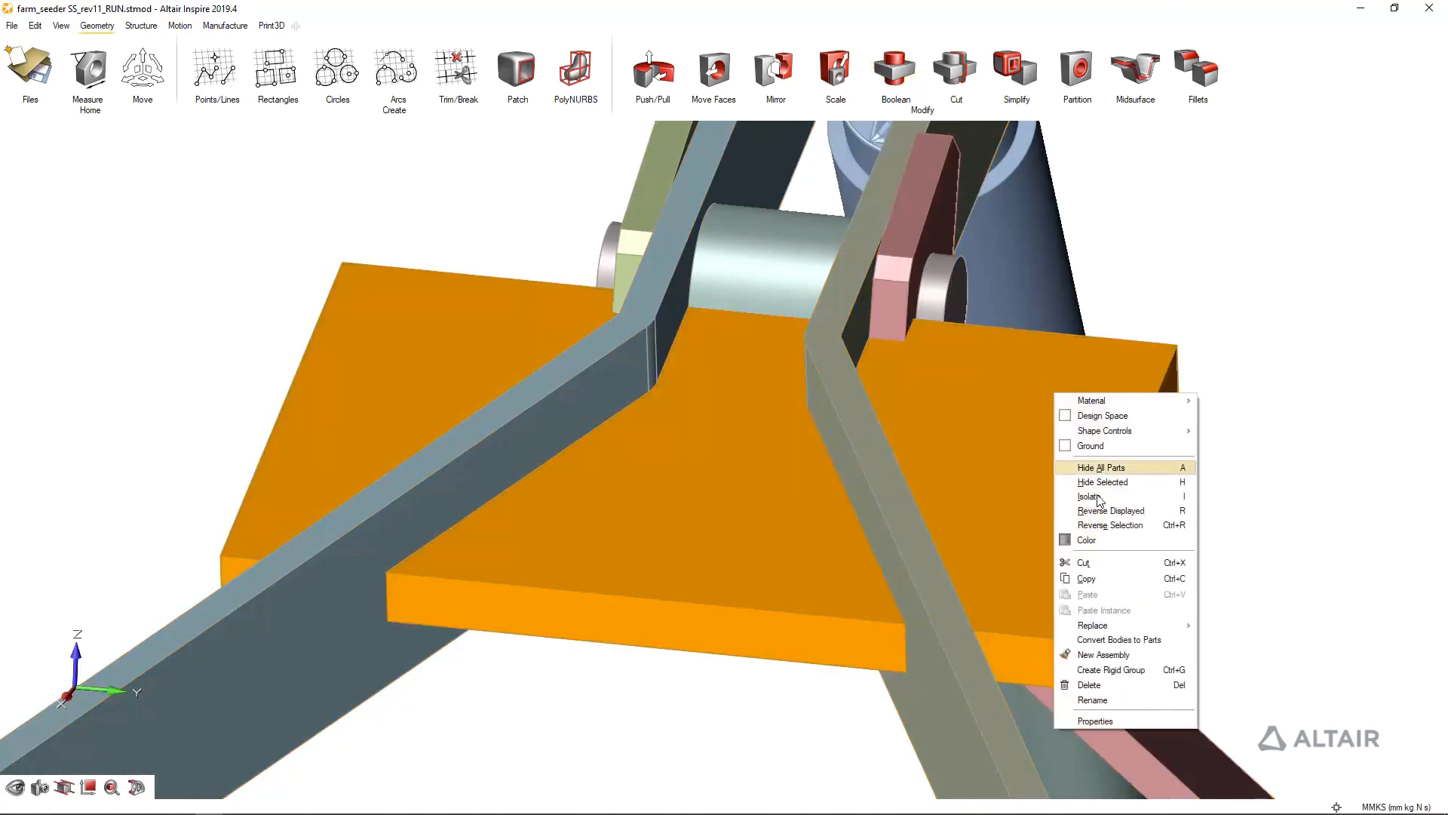
{"action": "left_click", "coordinate": [1300, 251]}
{"action": "key", "text": "p"}
{"action": "left_click_drag", "start_coordinate": [1028, 394], "coordinate": [1120, 789]}
{"action": "left_click_drag", "start_coordinate": [473, 374], "coordinate": [559, 807]}
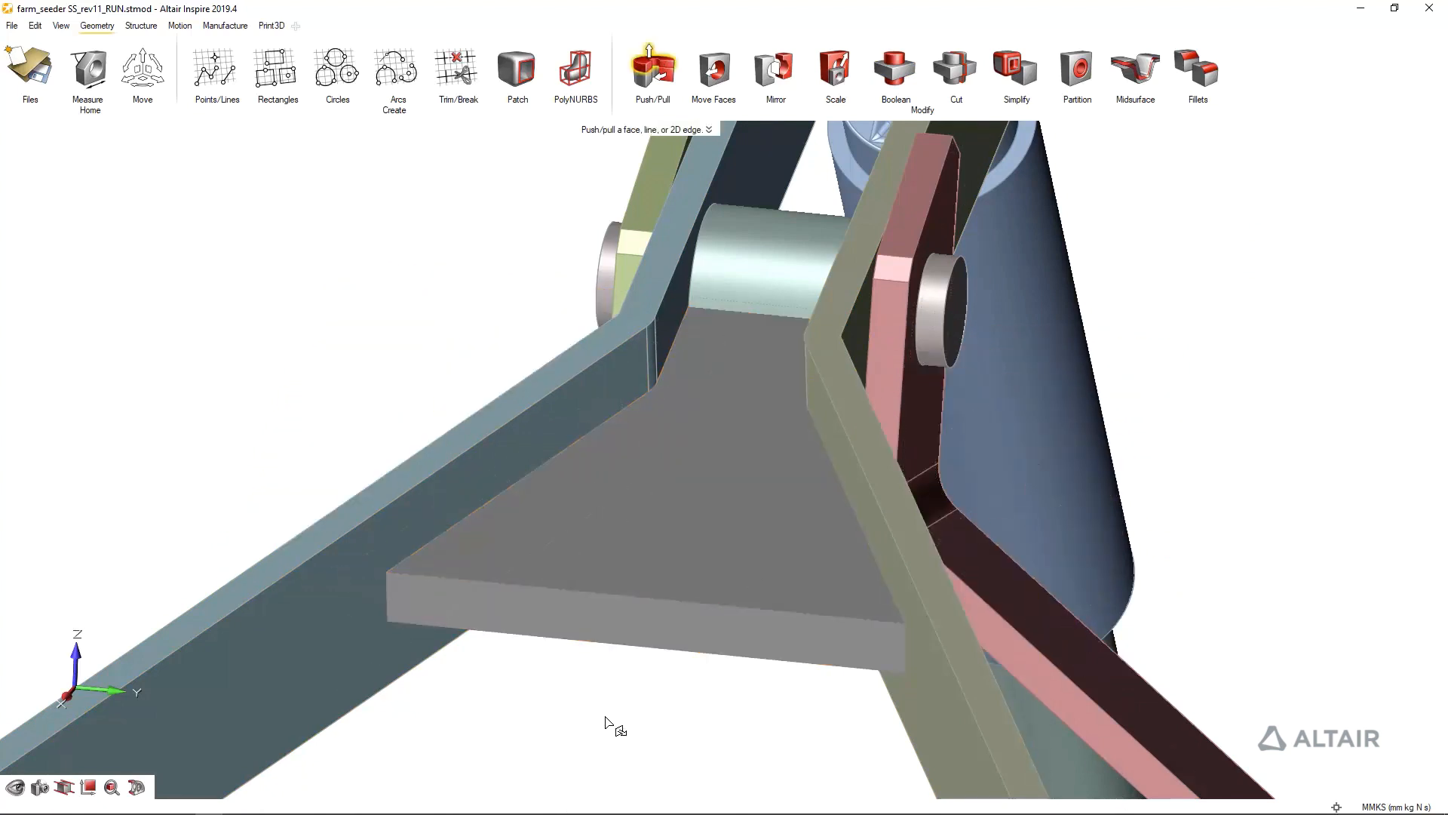
Set the gusset plate's thickness to 15 mm with Push/Pull
{"action": "left_click", "coordinate": [669, 572]}
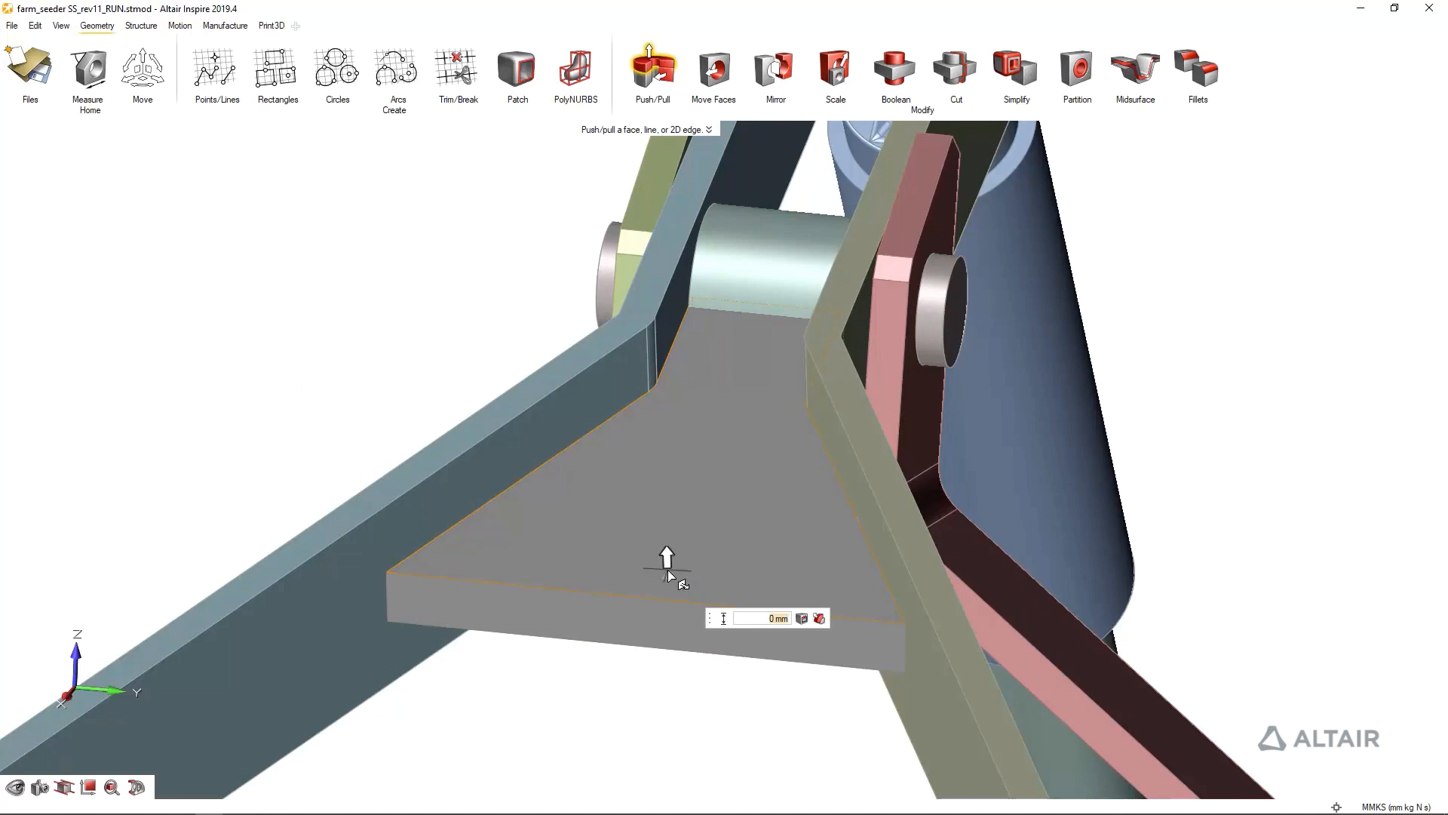
{"action": "left_click_drag", "start_coordinate": [567, 585], "coordinate": [378, 619]}
{"action": "left_click_drag", "start_coordinate": [666, 552], "coordinate": [658, 590]}
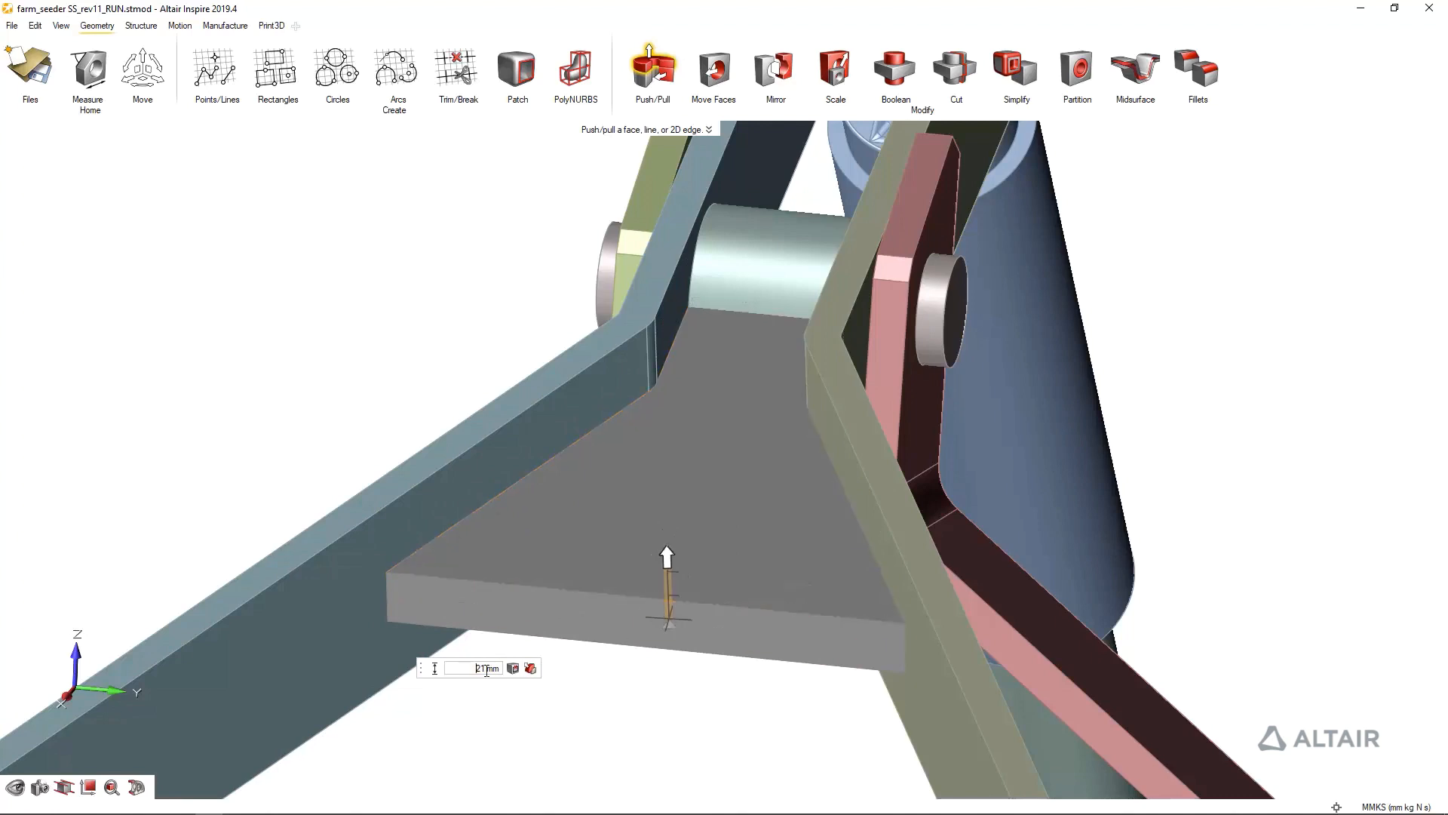
{"action": "type", "text": "15"}
{"action": "key", "text": "Return"}
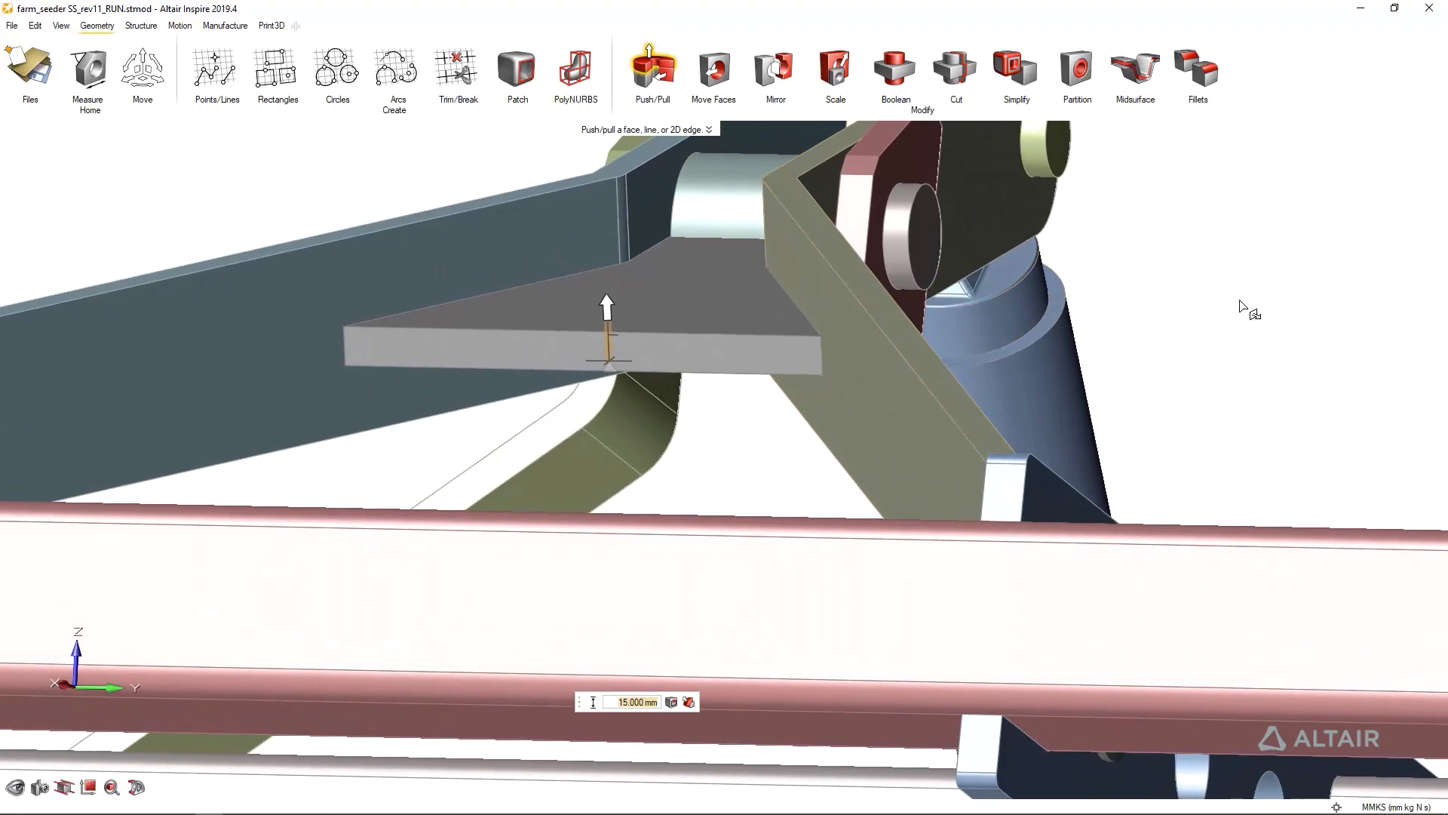
{"action": "right_click", "coordinate": [1251, 305]}
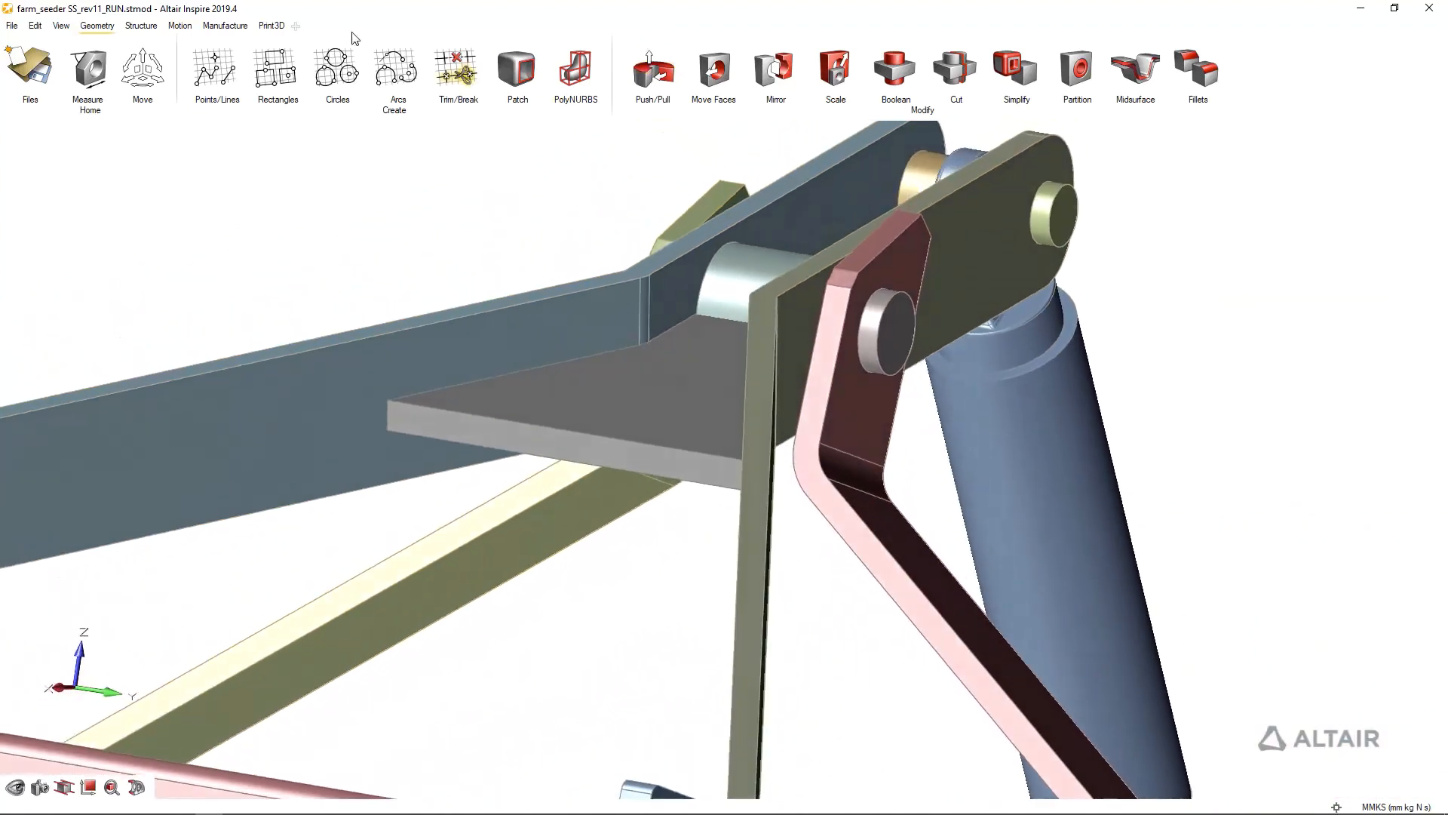
Check the contacts between the new gusset plate and the two link arms
{"action": "left_click", "coordinate": [141, 27]}
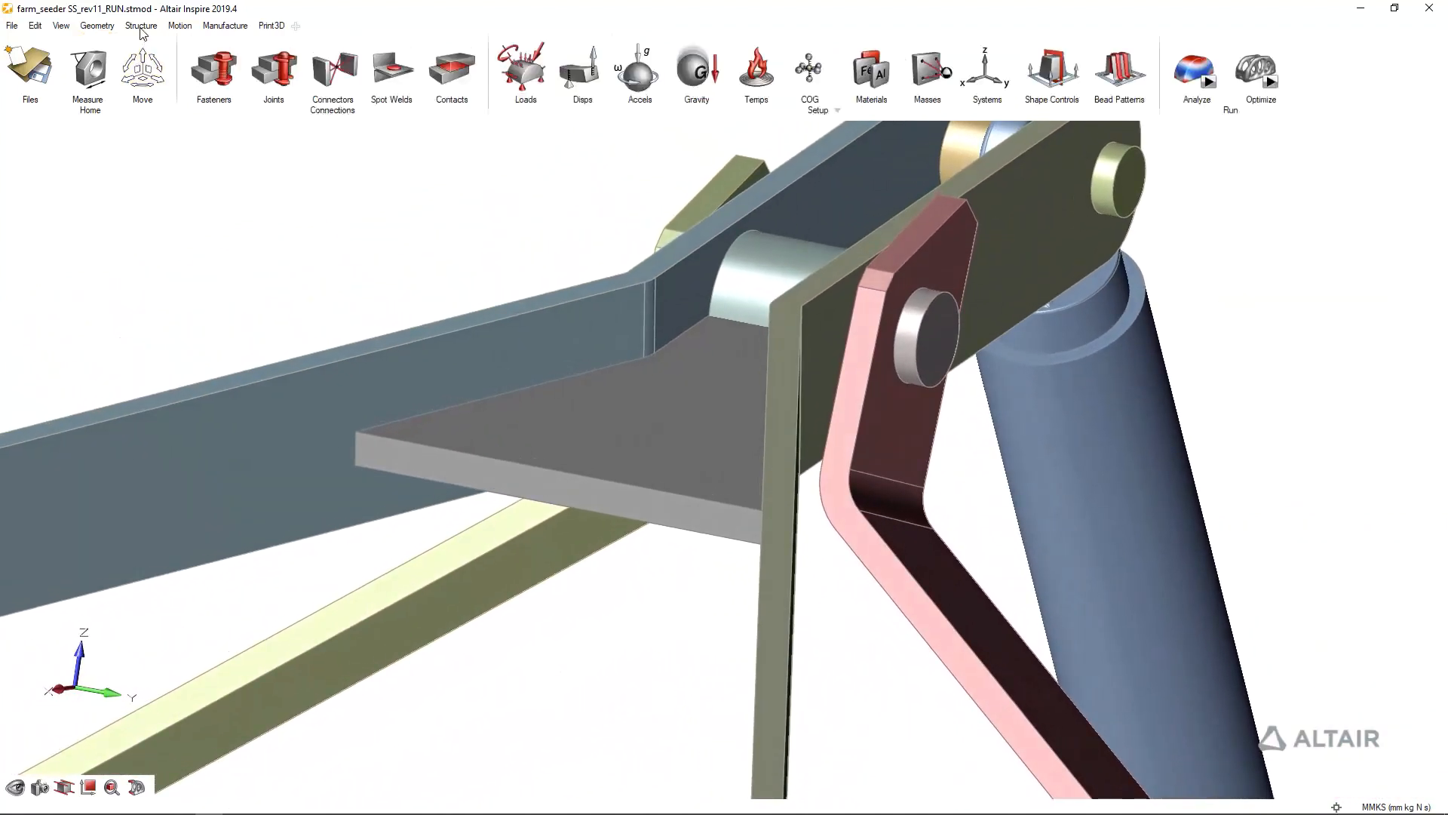
{"action": "left_click", "coordinate": [452, 68]}
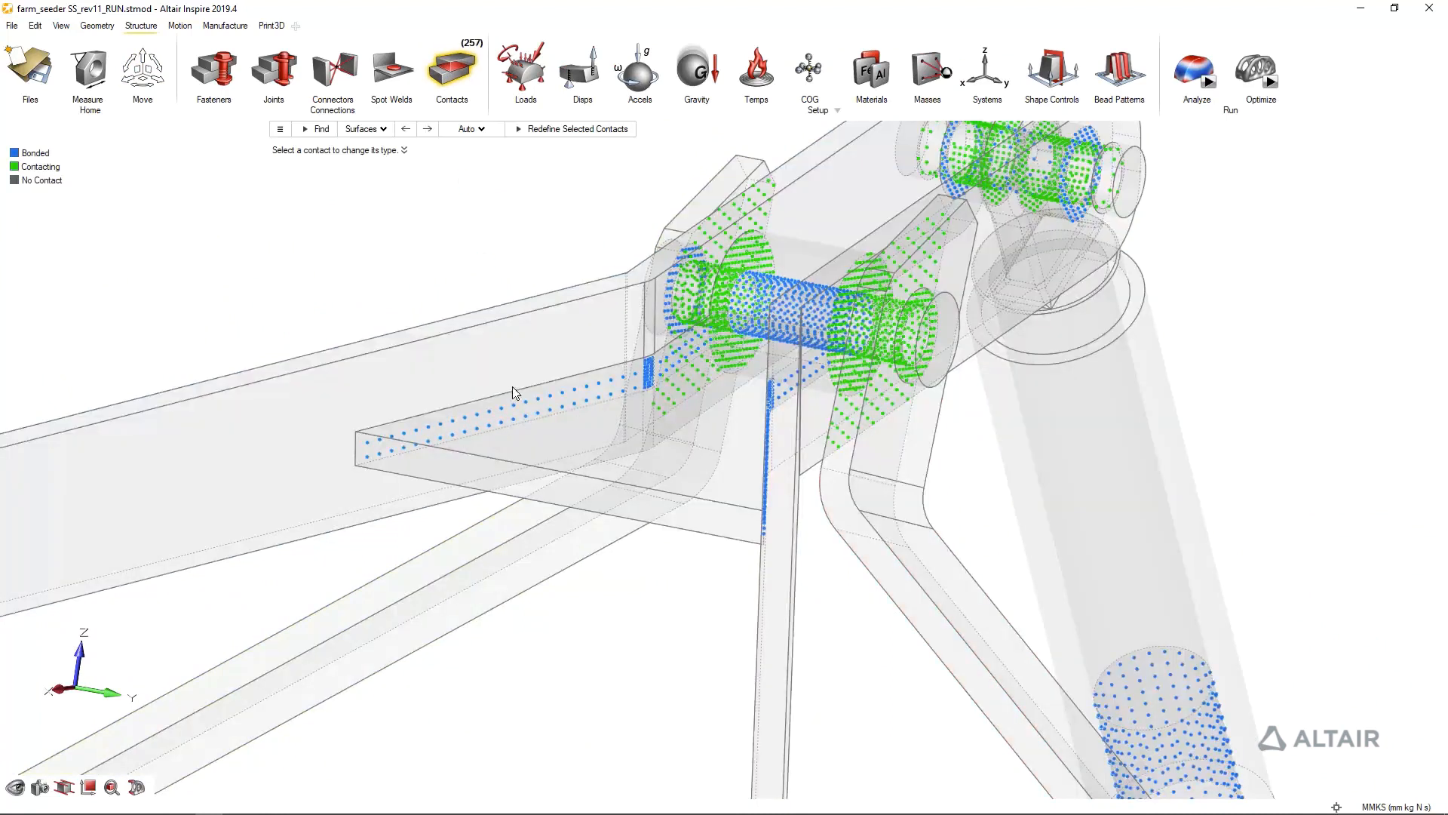
{"action": "right_click", "coordinate": [433, 239]}
Move the inner hole of the pair near the hinge plate along the light-blue side rail, next to the row of three holes
{"action": "scroll", "coordinate": [257, 251], "scroll_direction": "down", "scroll_amount": 1}
{"action": "scroll", "coordinate": [452, 204], "scroll_direction": "down", "scroll_amount": 6}
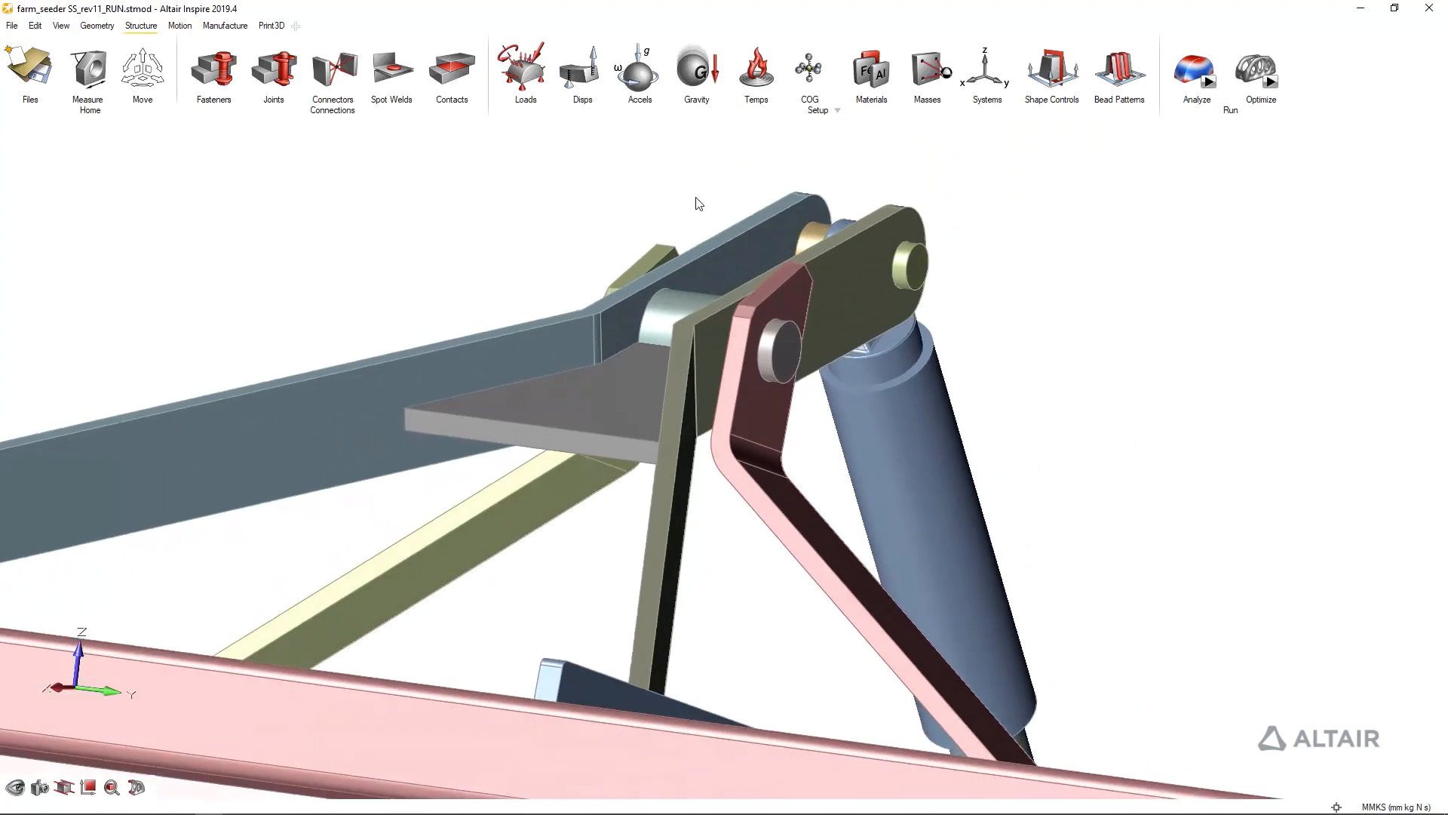
{"action": "middle_click_drag", "start_coordinate": [754, 203], "coordinate": [608, 523]}
{"action": "scroll", "coordinate": [608, 524], "scroll_direction": "up", "scroll_amount": 5}
{"action": "scroll", "coordinate": [609, 523], "scroll_direction": "up", "scroll_amount": 1}
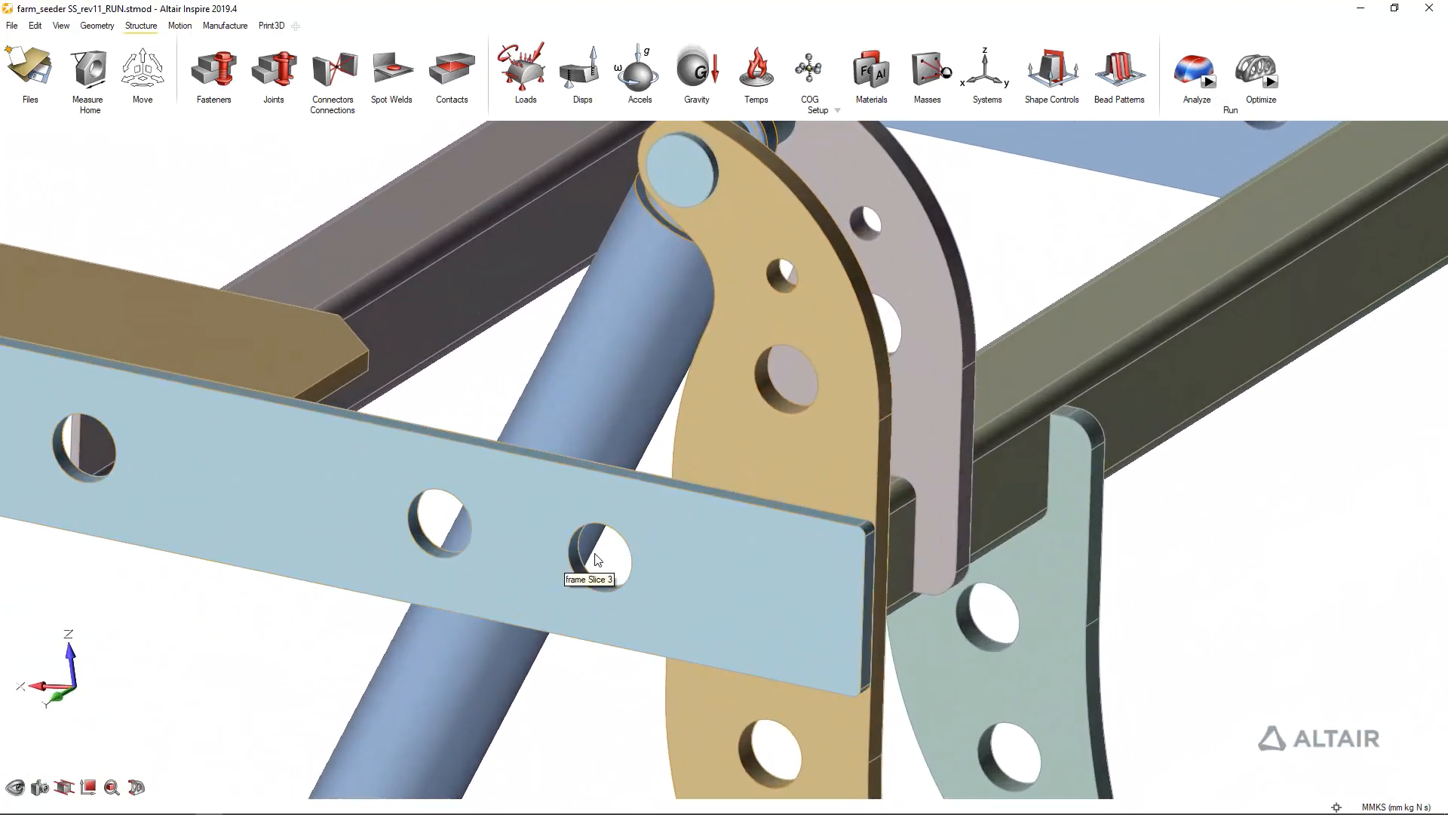
{"action": "mouse_move", "coordinate": [630, 175]}
{"action": "middle_mouse_down"}
{"action": "mouse_move", "coordinate": [583, 204]}
{"action": "mouse_move", "coordinate": [635, 163]}
{"action": "middle_mouse_up"}
{"action": "scroll", "coordinate": [635, 162], "scroll_direction": "up", "scroll_amount": 2}
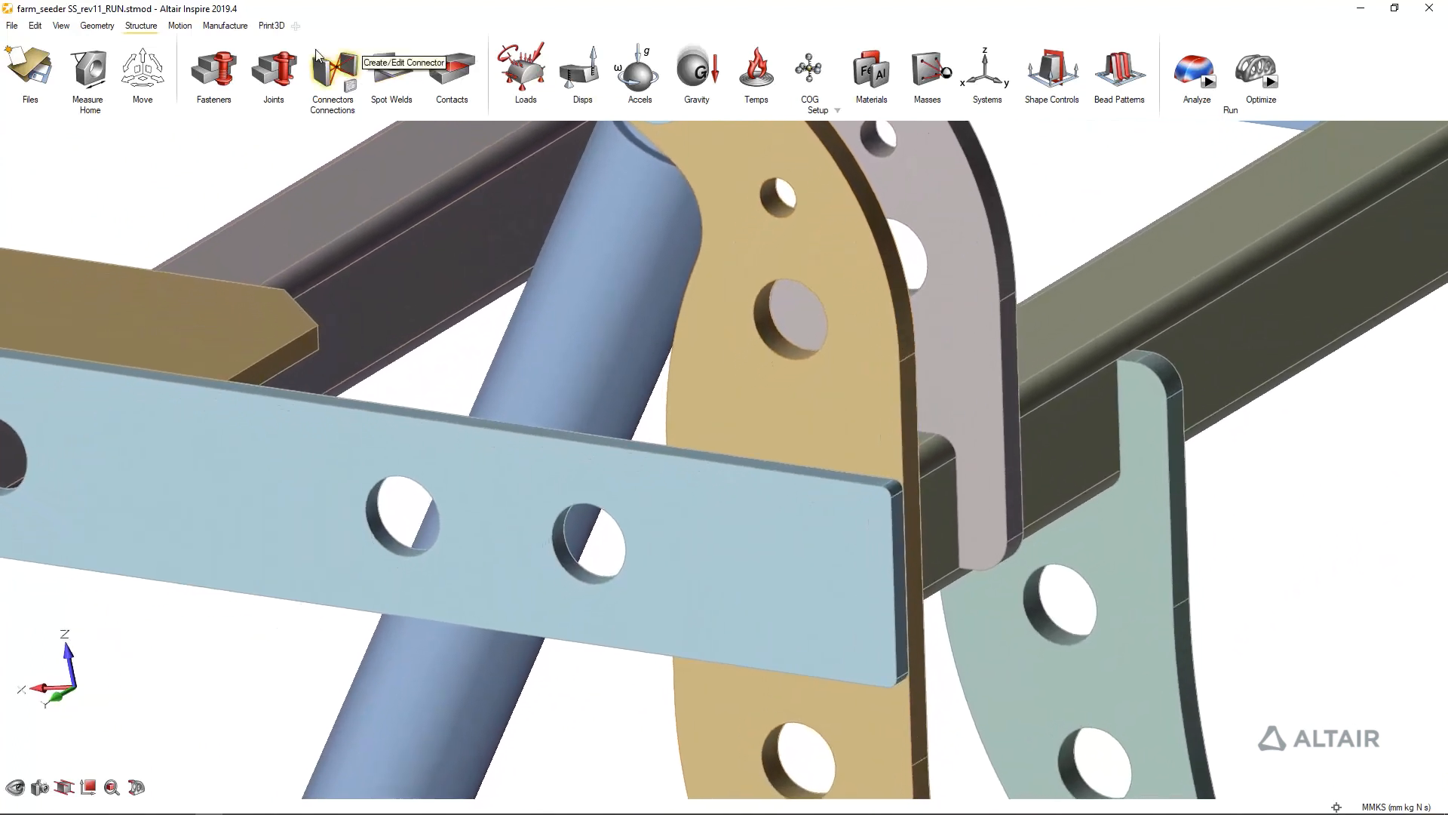
{"action": "left_click", "coordinate": [96, 27]}
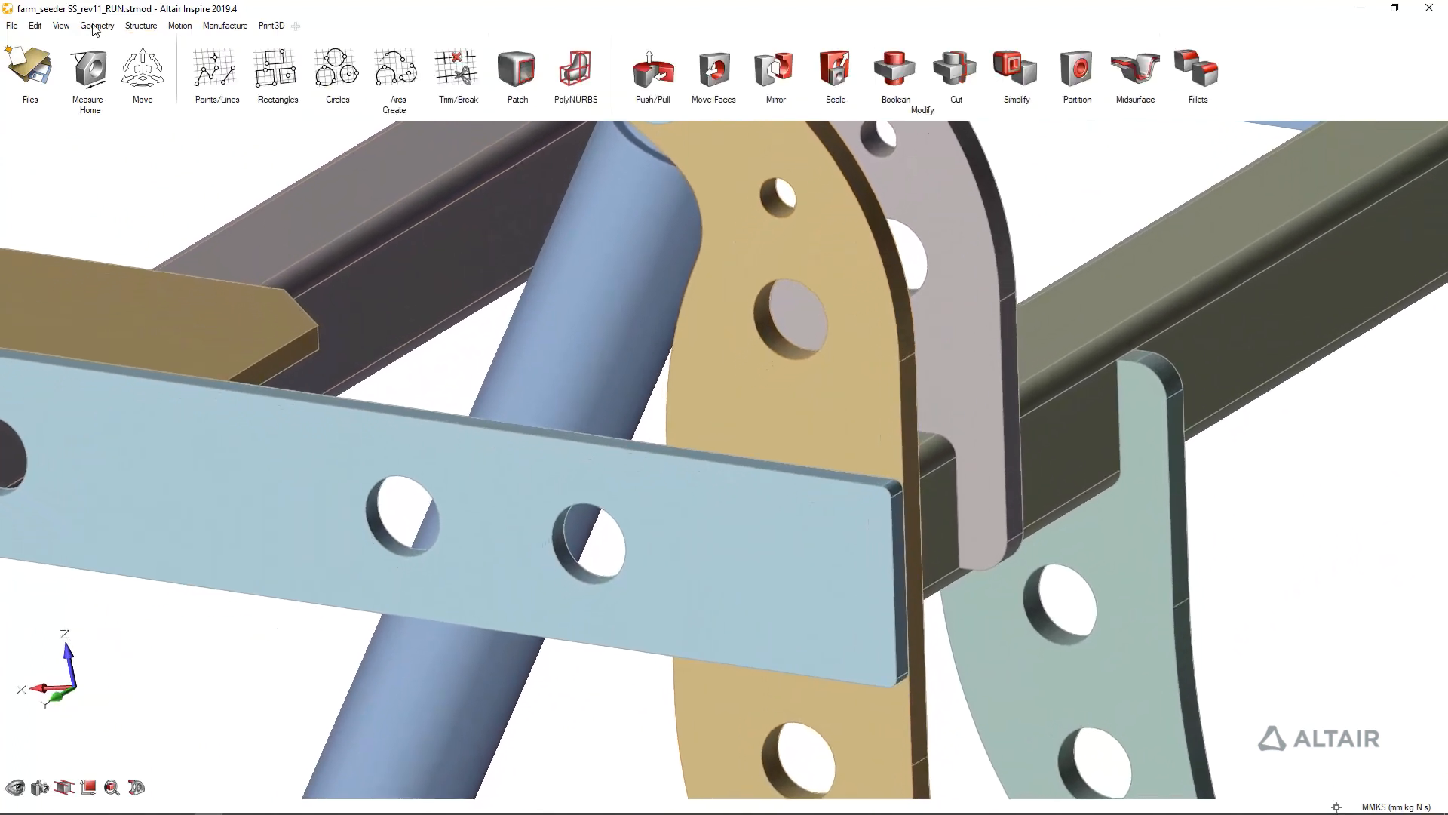
{"action": "left_click", "coordinate": [715, 70]}
{"action": "scroll", "coordinate": [384, 585], "scroll_direction": "up", "scroll_amount": 1}
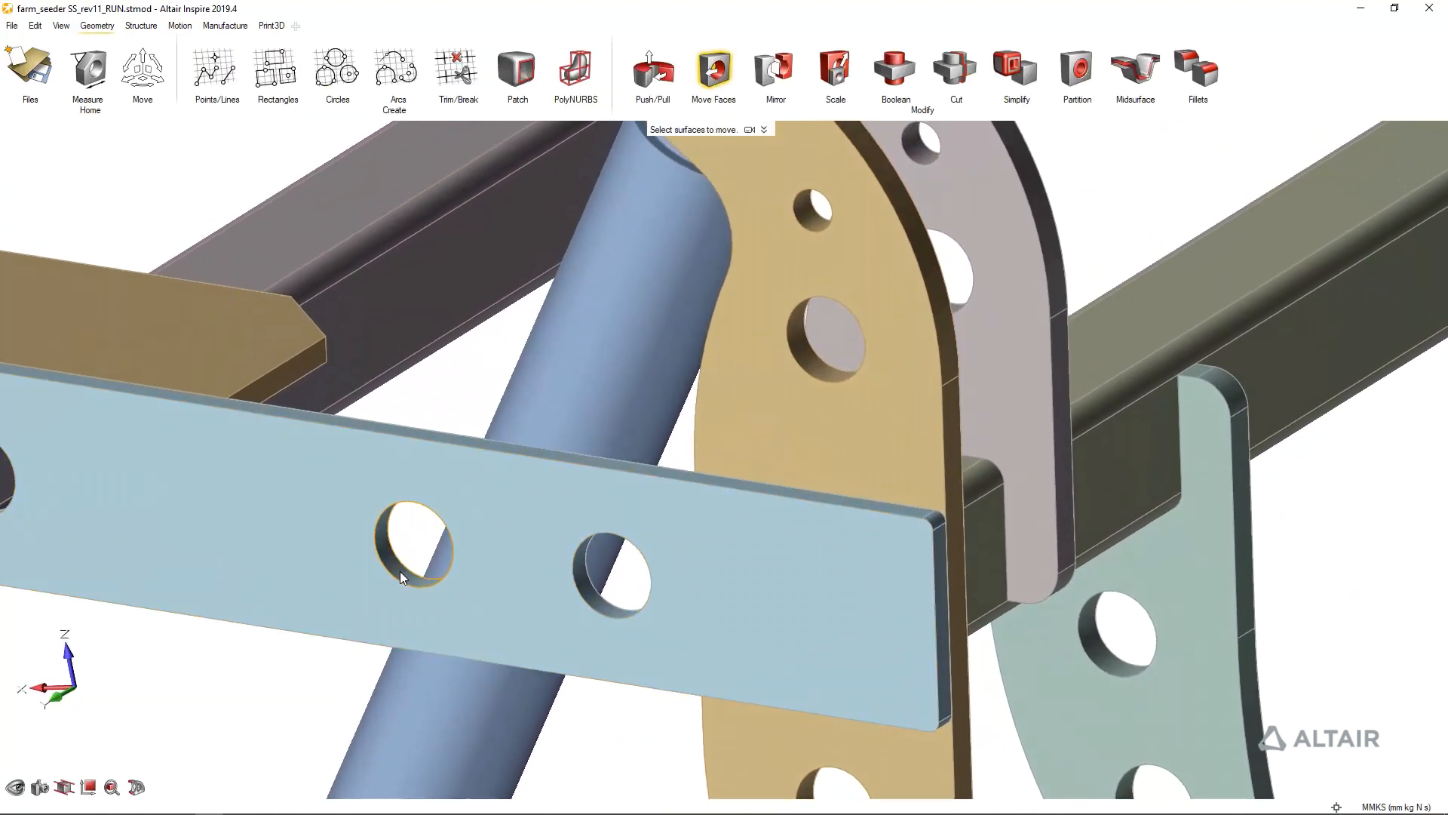
{"action": "left_click", "coordinate": [400, 572]}
{"action": "scroll", "coordinate": [414, 558], "scroll_direction": "down", "scroll_amount": 5}
{"action": "middle_click_drag", "start_coordinate": [414, 553], "coordinate": [423, 541]}
{"action": "left_click_drag", "start_coordinate": [510, 427], "coordinate": [433, 413]}
{"action": "left_click", "coordinate": [359, 546]}
Try thickening the flat brown plate beside the side rail by 120 mm with Push/Pull, and undo the change
{"action": "key", "text": "f"}
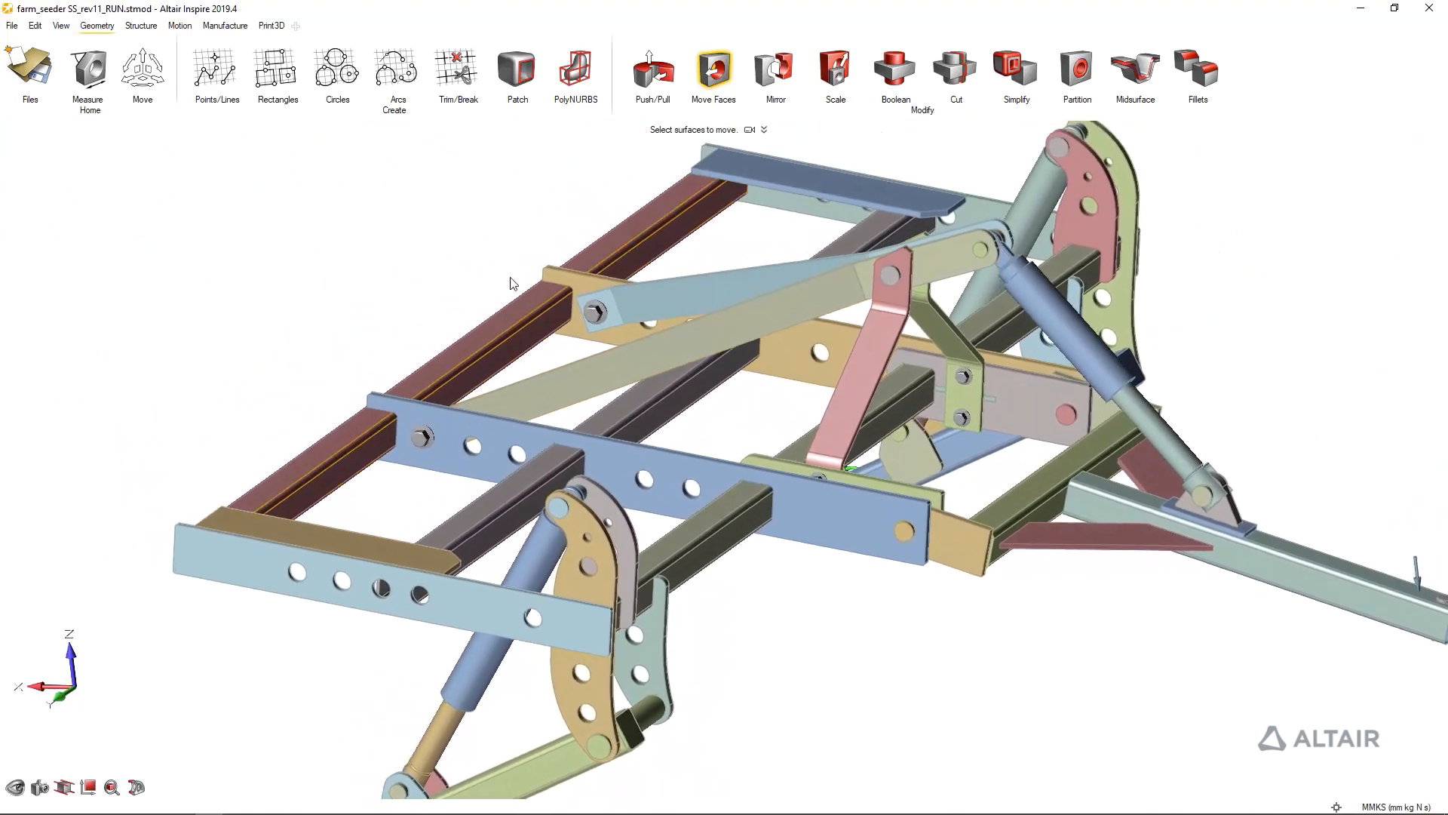
{"action": "left_click", "coordinate": [649, 67]}
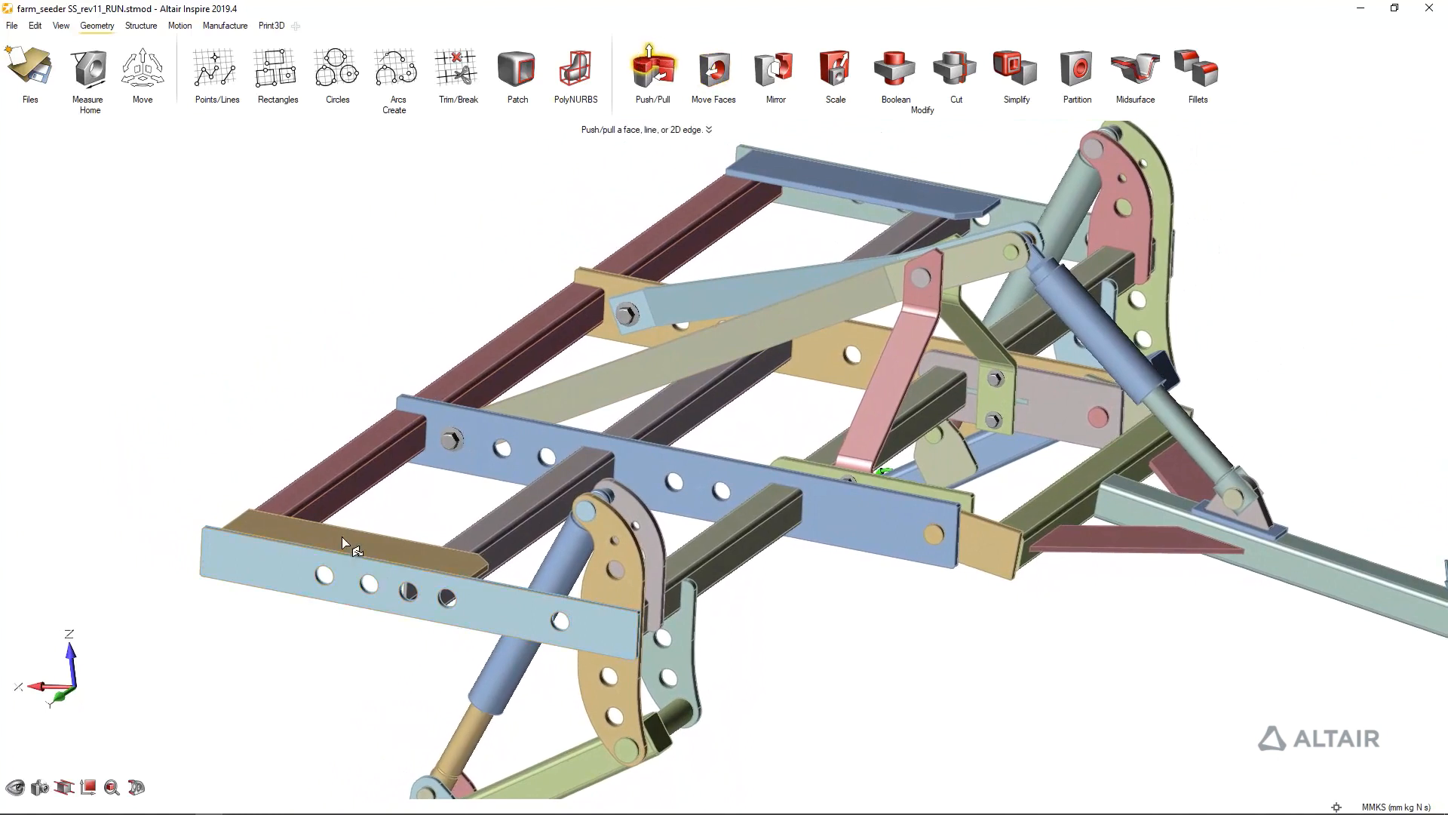
{"action": "left_click_drag", "start_coordinate": [342, 536], "coordinate": [362, 481]}
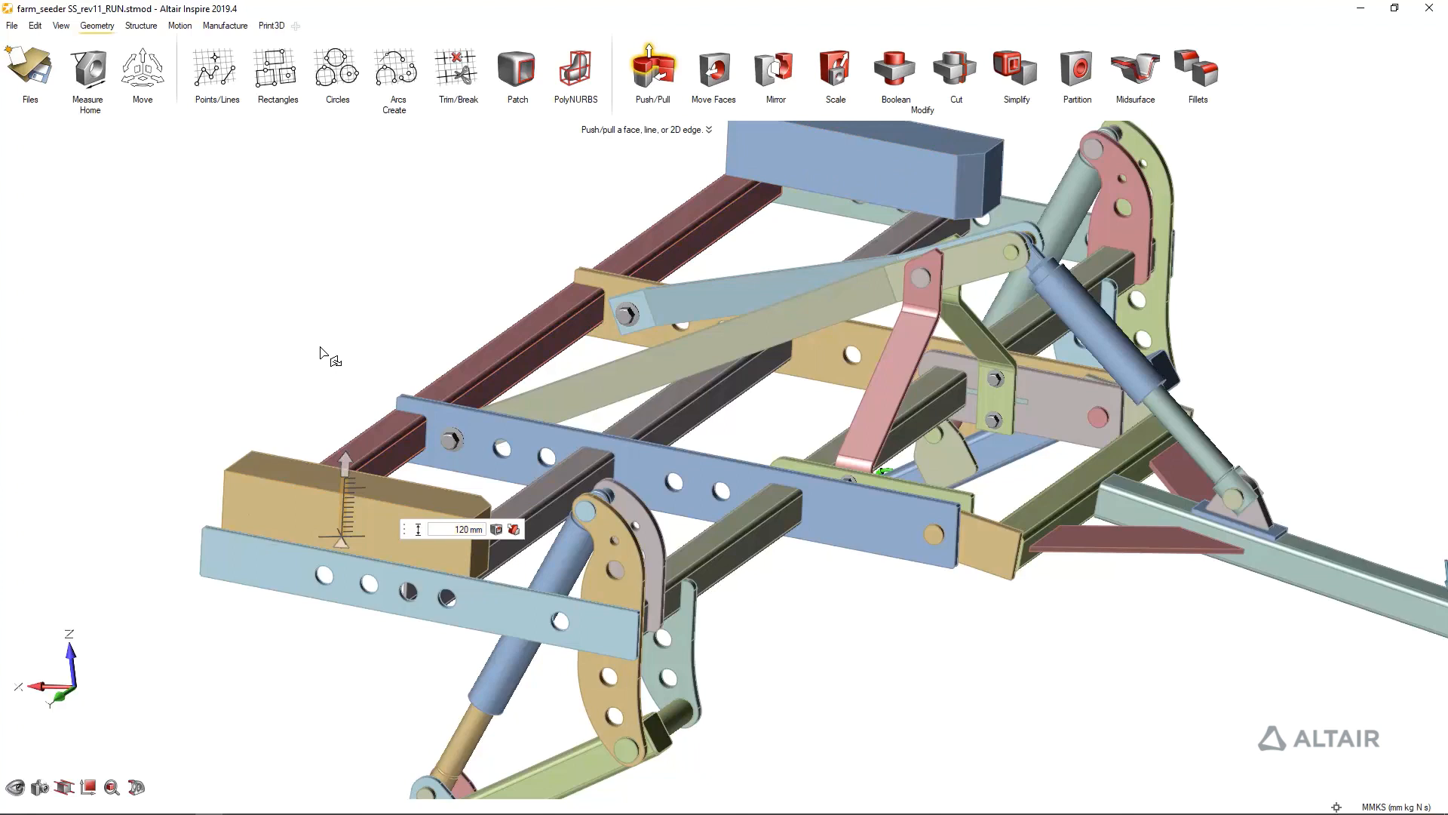
{"action": "key", "text": "ctrl+z"}
{"action": "double_click", "coordinate": [262, 573]}
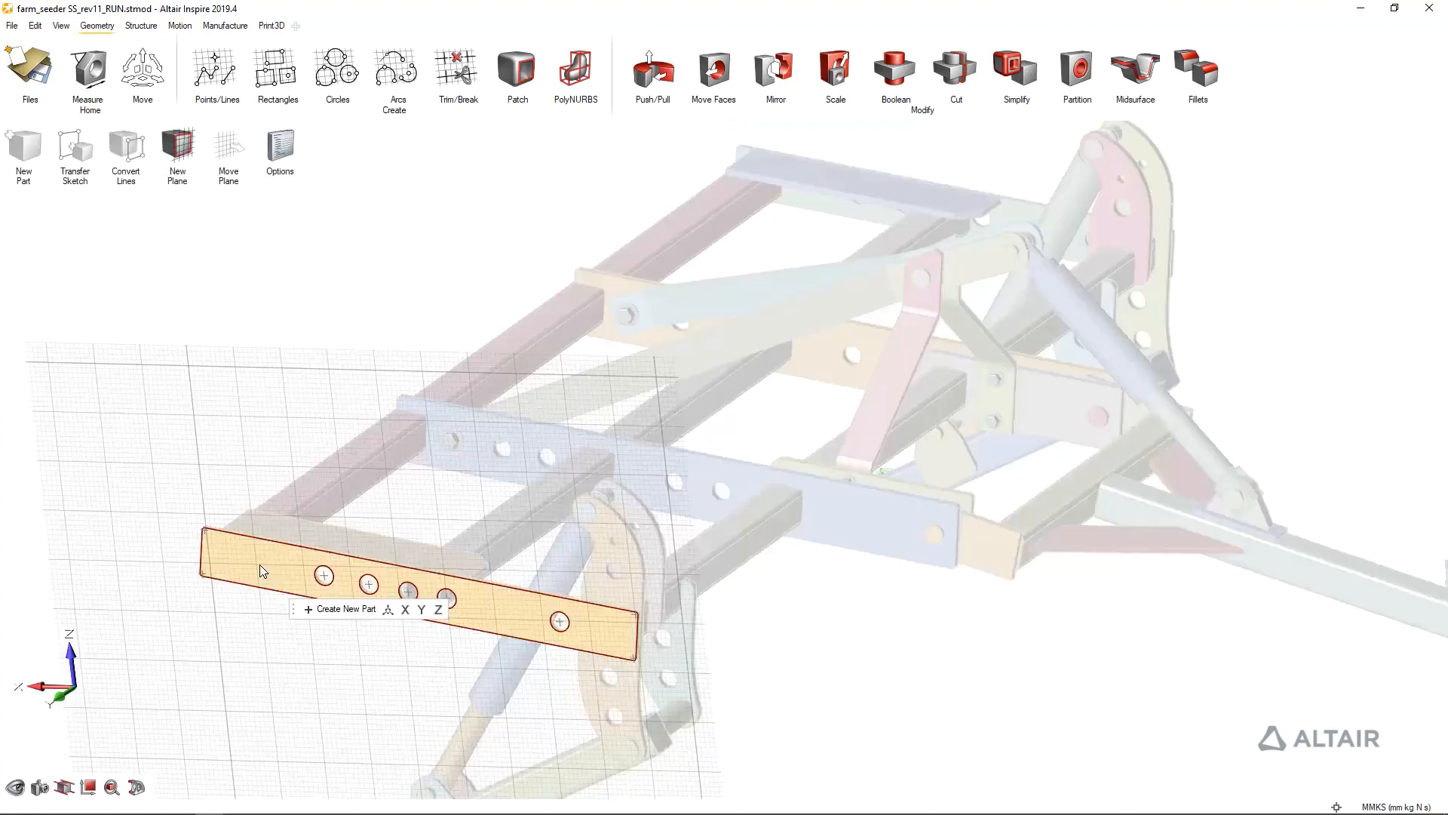
{"action": "left_click", "coordinate": [184, 300]}
{"action": "key", "text": "Escape"}
Move the isolated hole near the light-blue side rail's hinge end by about 24 mm in Y and -157 mm in Z, next to the row of four holes
{"action": "left_click", "coordinate": [649, 62]}
{"action": "left_click_drag", "start_coordinate": [274, 568], "coordinate": [248, 598]}
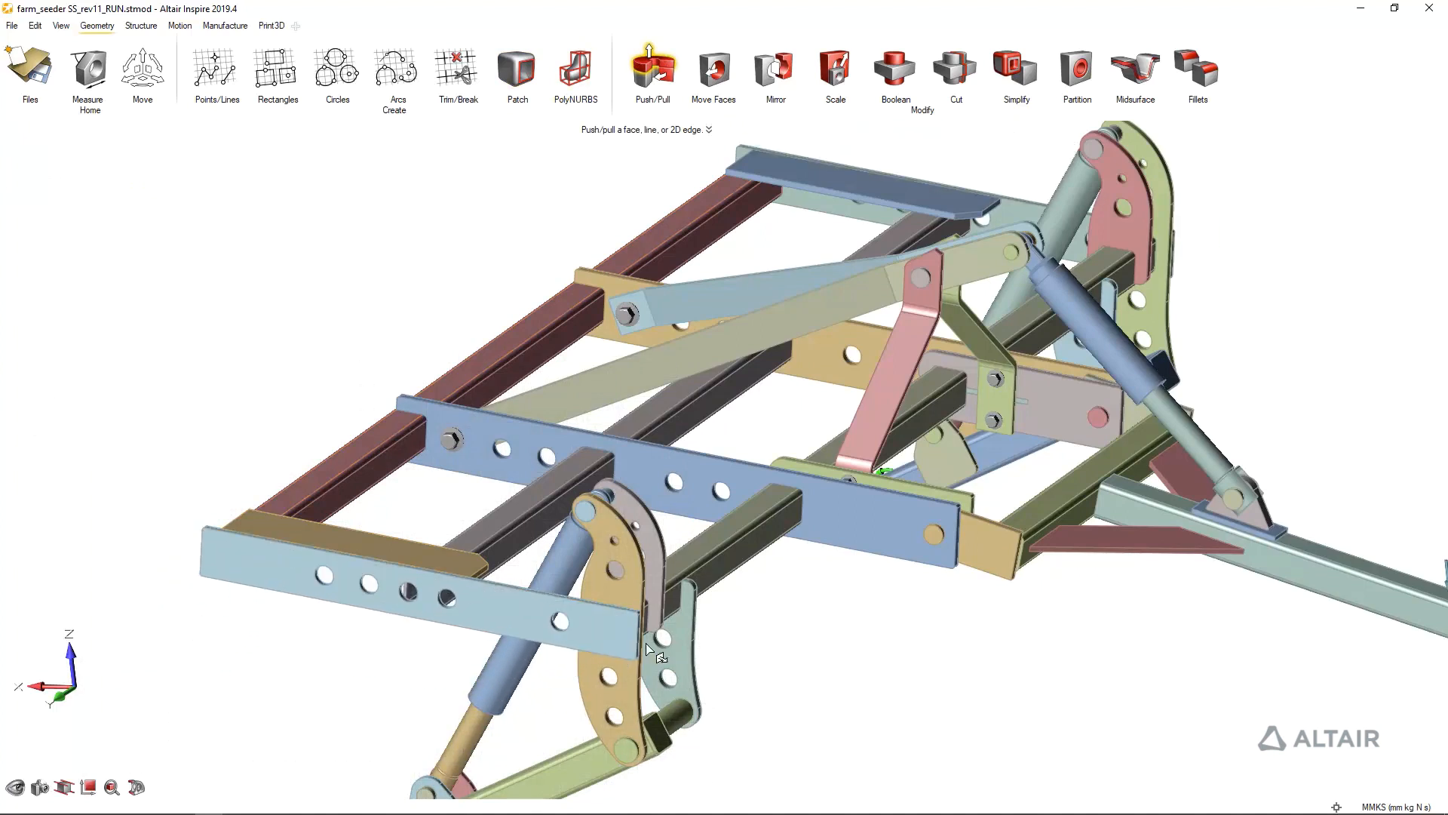
{"action": "scroll", "coordinate": [576, 634], "scroll_direction": "up", "scroll_amount": 6}
{"action": "left_click", "coordinate": [714, 69]}
{"action": "scroll", "coordinate": [486, 596], "scroll_direction": "up", "scroll_amount": 4}
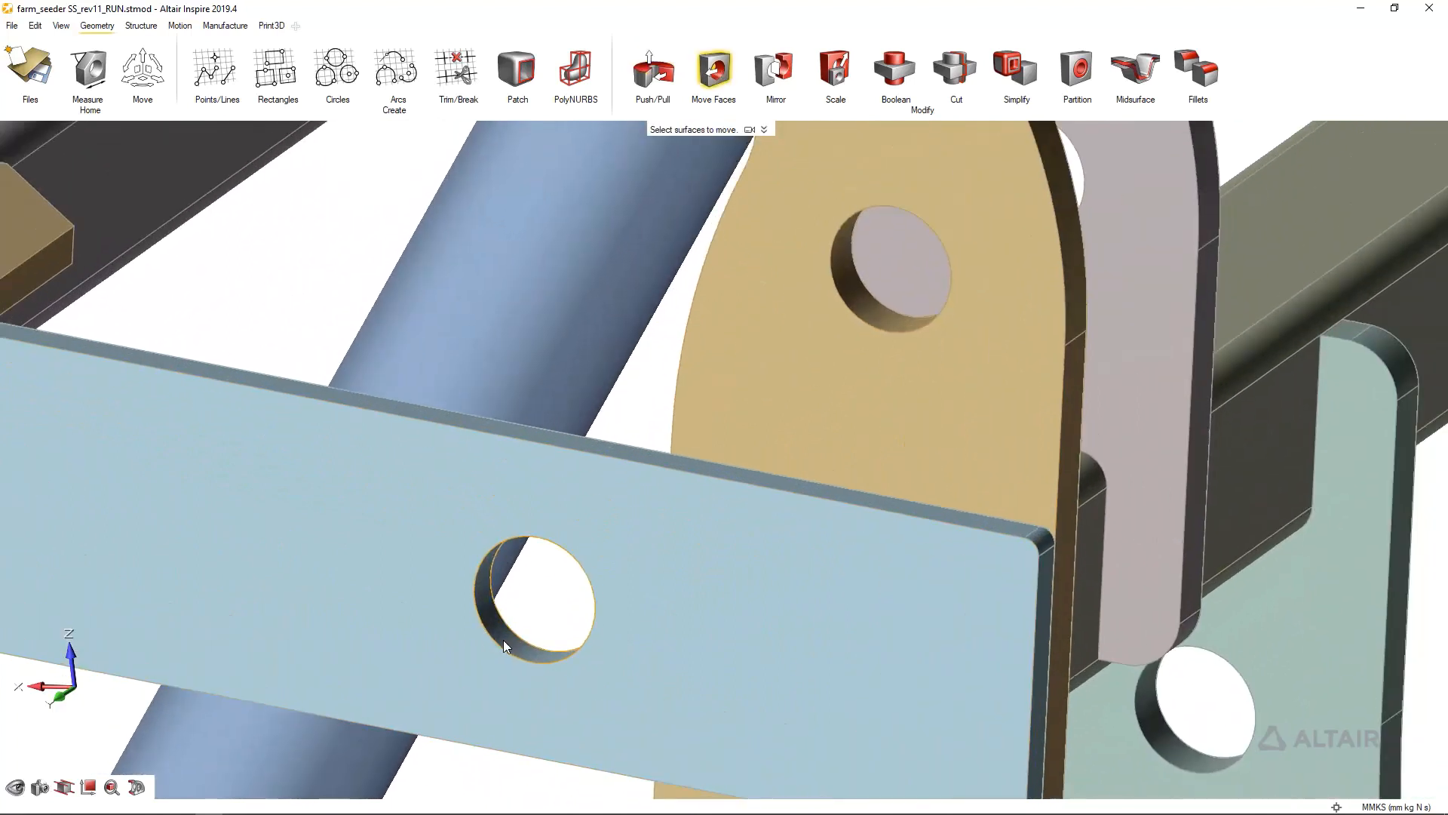
{"action": "left_click", "coordinate": [522, 647]}
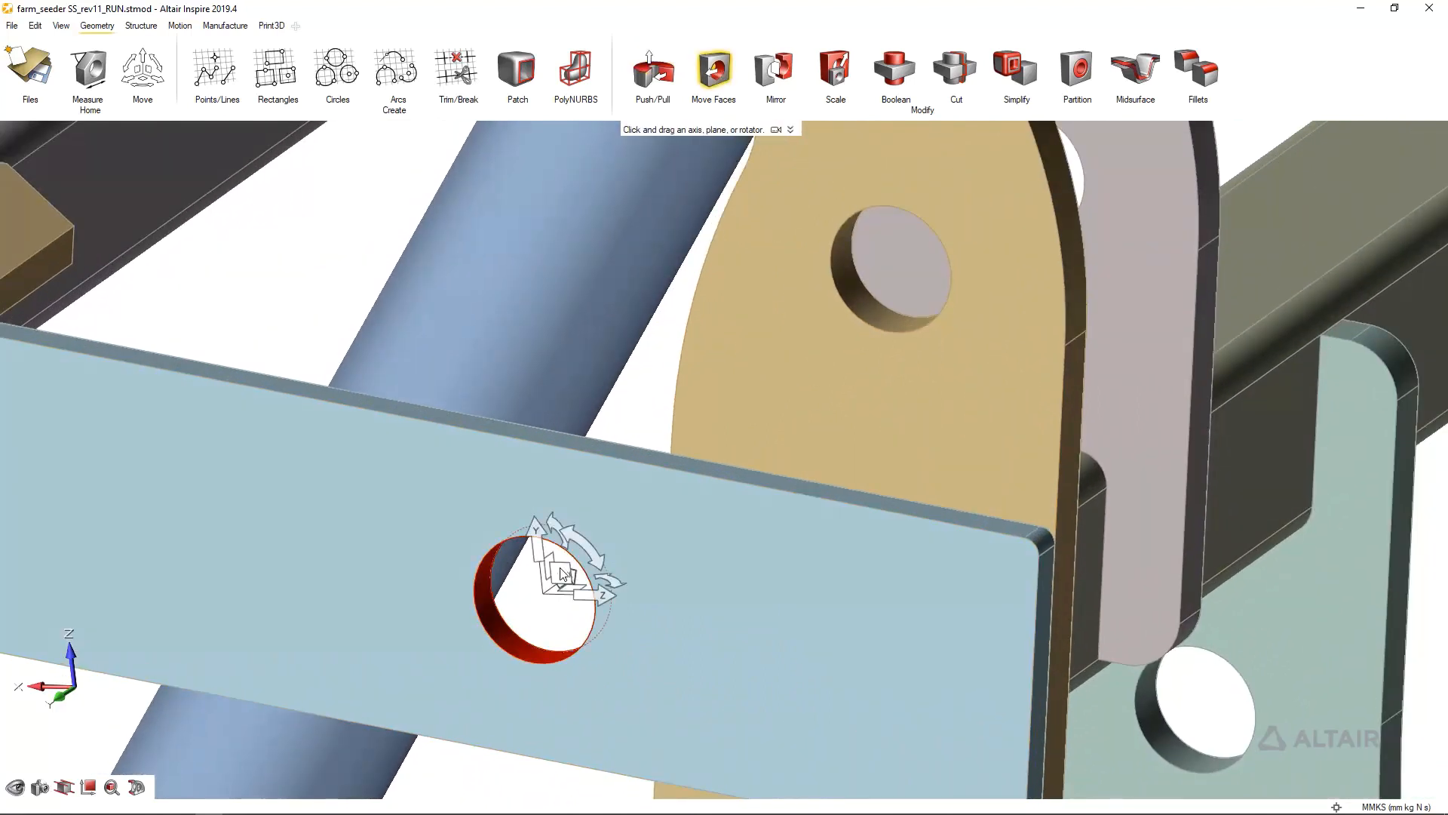
{"action": "left_click", "coordinate": [530, 562]}
{"action": "middle_click_drag", "start_coordinate": [537, 567], "coordinate": [1108, 542]}
{"action": "left_click_drag", "start_coordinate": [1287, 517], "coordinate": [866, 536]}
{"action": "scroll", "coordinate": [666, 476], "scroll_direction": "down", "scroll_amount": 10}
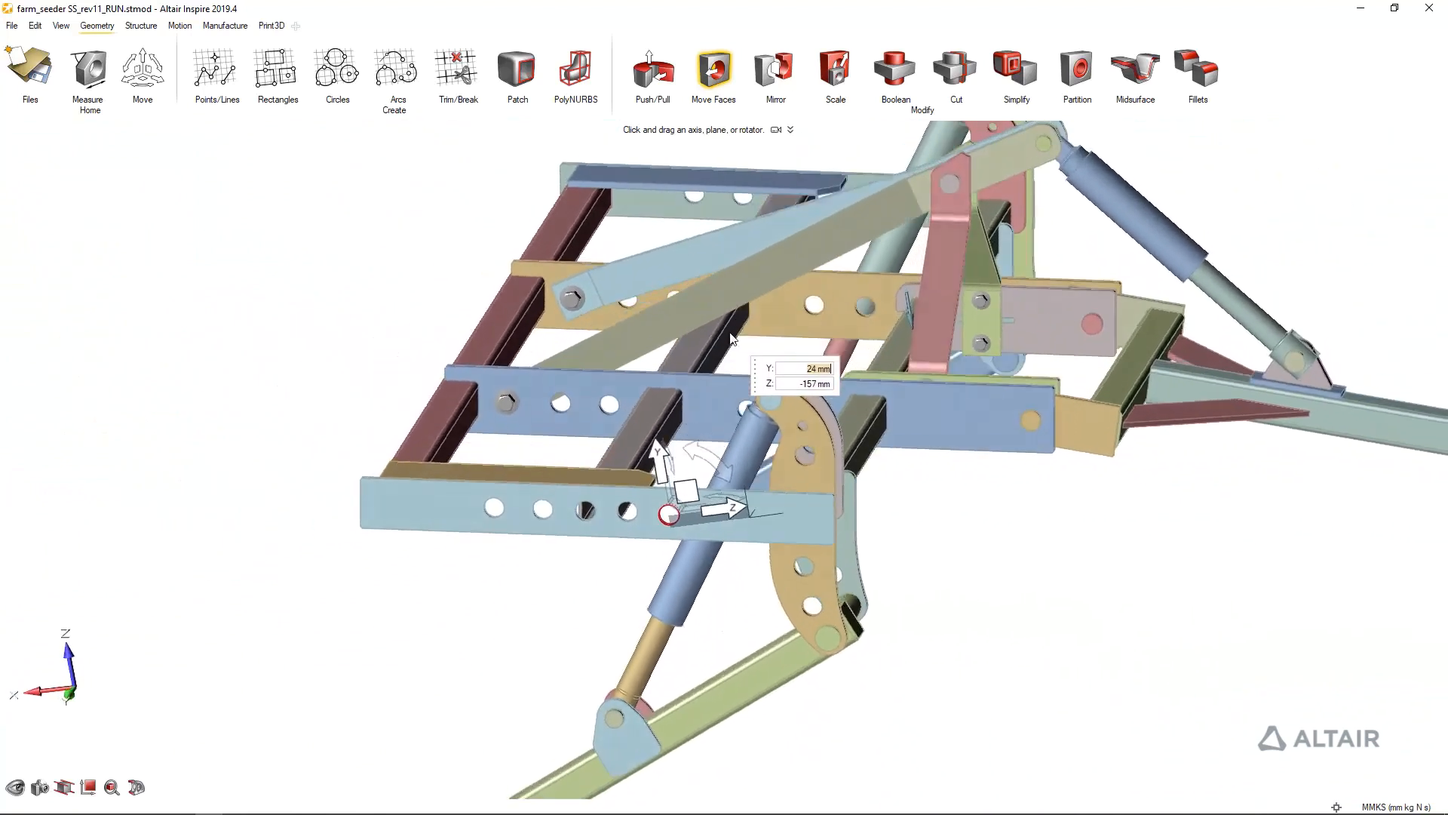
{"action": "middle_click_drag", "start_coordinate": [730, 340], "coordinate": [943, 407]}
{"action": "middle_click_drag", "start_coordinate": [1388, 717], "coordinate": [1123, 641]}
{"action": "left_click", "coordinate": [1122, 641]}
Examine the factor of safety around the drawbar and its brace plate in the existing analysis results
{"action": "middle_click_drag", "start_coordinate": [905, 618], "coordinate": [1067, 491]}
{"action": "scroll", "coordinate": [1066, 492], "scroll_direction": "up", "scroll_amount": 6}
{"action": "scroll", "coordinate": [982, 497], "scroll_direction": "up", "scroll_amount": 1}
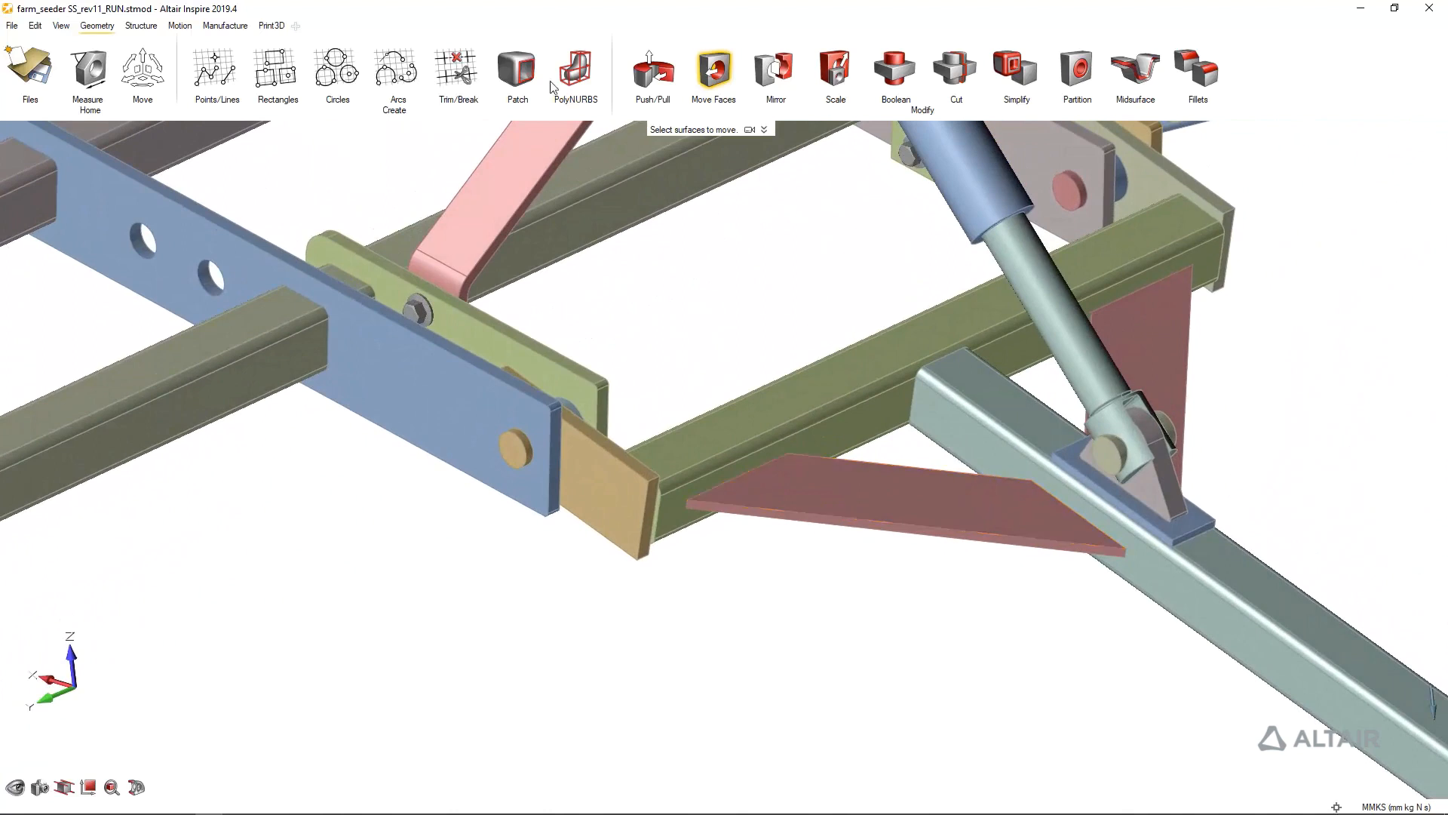
{"action": "left_click", "coordinate": [132, 27]}
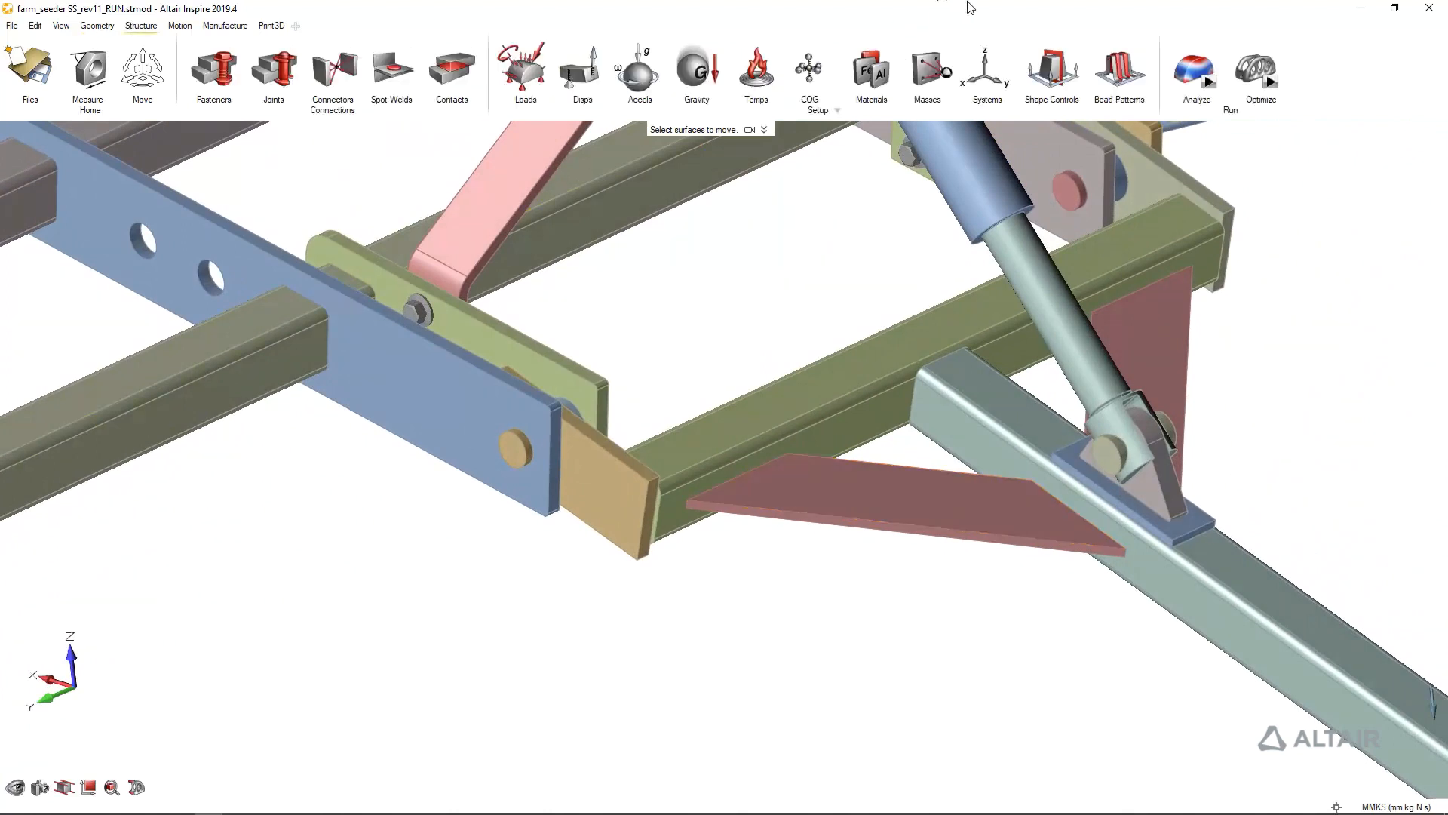
{"action": "left_click", "coordinate": [1207, 59]}
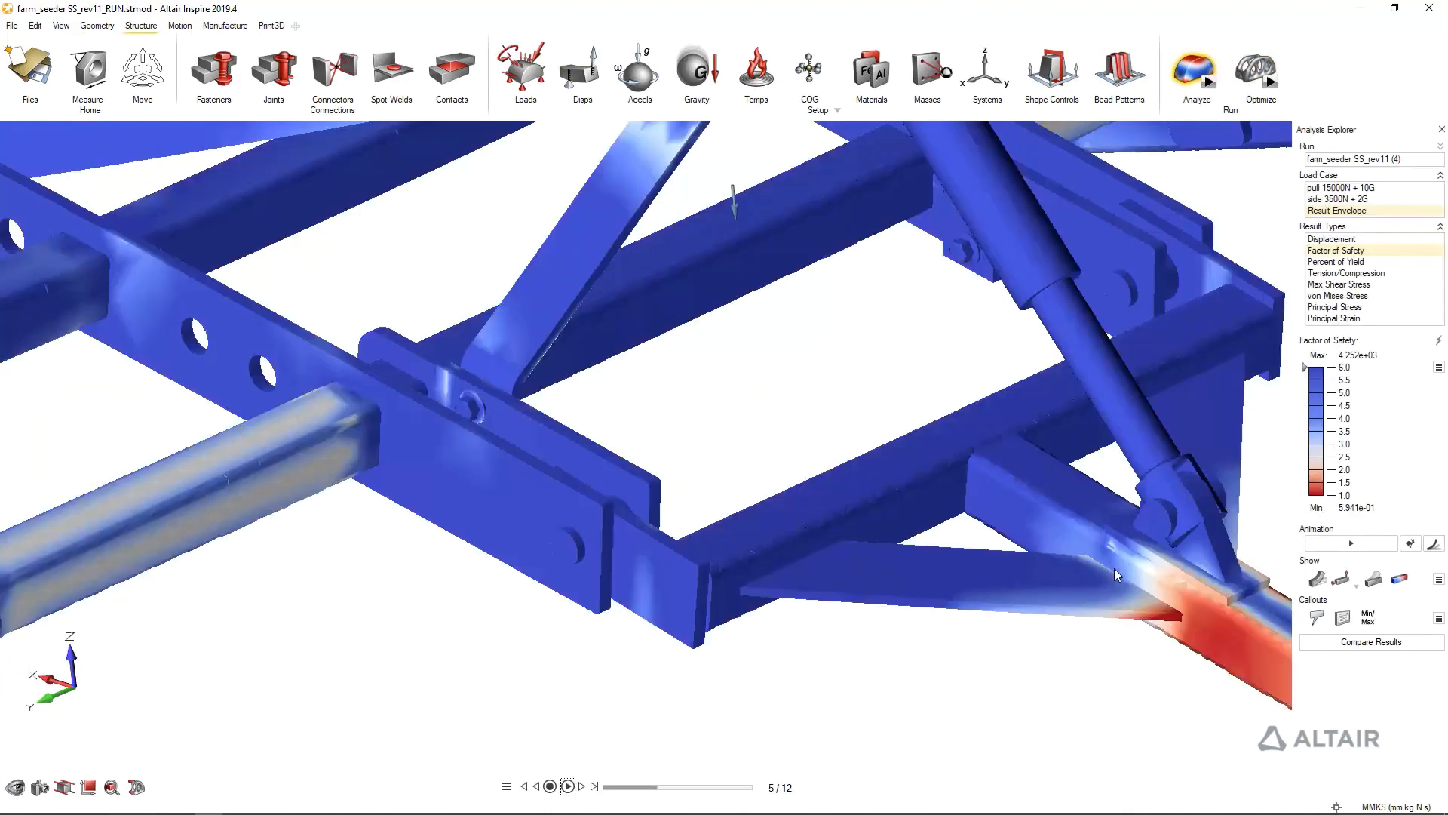
{"action": "middle_click_drag", "start_coordinate": [1178, 657], "coordinate": [1100, 635]}
{"action": "scroll", "coordinate": [1100, 635], "scroll_direction": "down", "scroll_amount": 1}
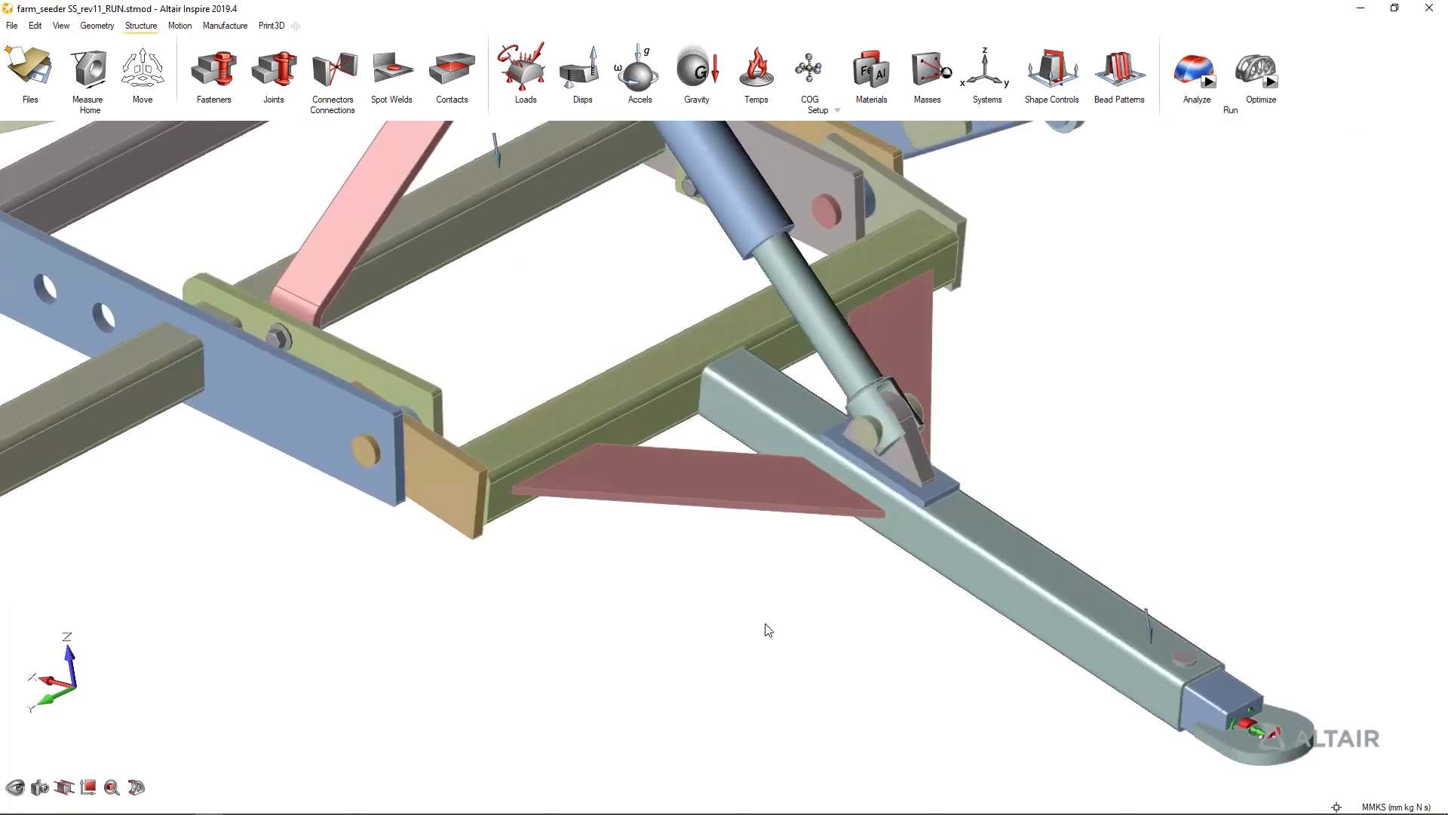
Replace the drawbar brace plate with the part from the file drawbar_brace.x_b
{"action": "scroll", "coordinate": [758, 455], "scroll_direction": "down", "scroll_amount": 2}
{"action": "left_click", "coordinate": [746, 473]}
{"action": "right_click", "coordinate": [745, 473]}
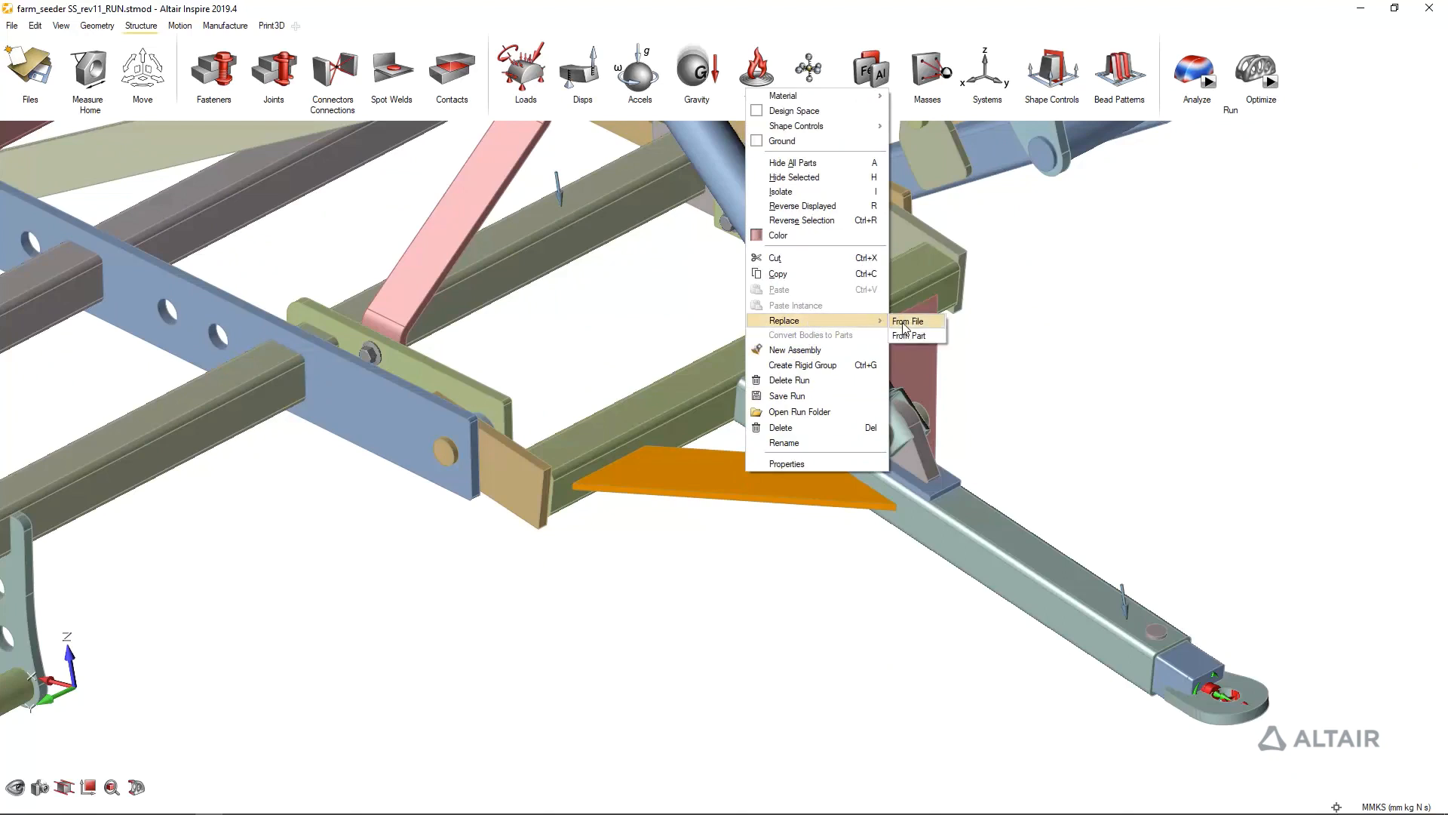
{"action": "left_click", "coordinate": [902, 323]}
{"action": "left_click", "coordinate": [188, 125]}
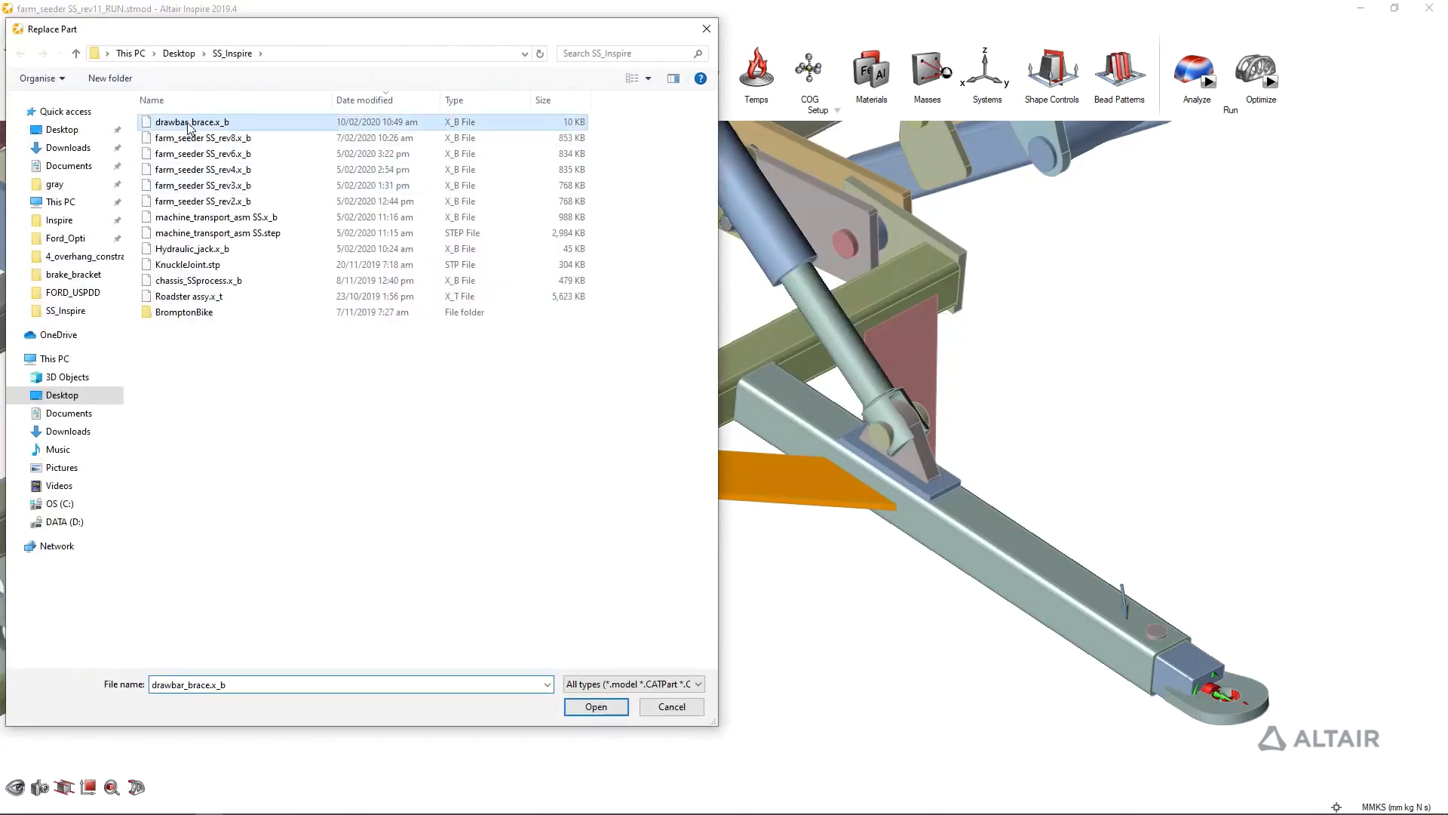
{"action": "left_click", "coordinate": [596, 707]}
{"action": "left_click", "coordinate": [1125, 430]}
{"action": "scroll", "coordinate": [1125, 430], "scroll_direction": "down", "scroll_amount": 5}
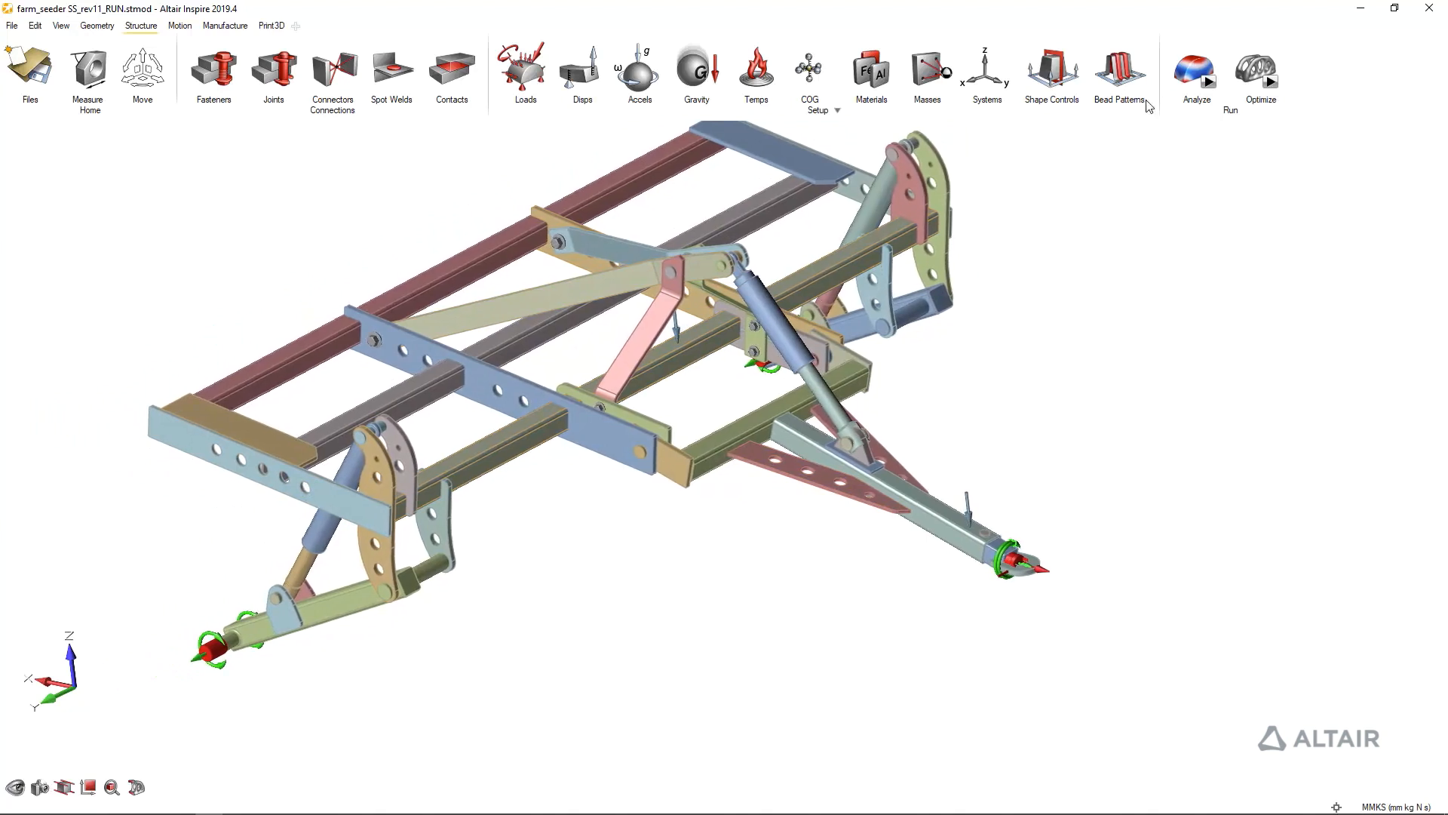
Run the structural analysis on the modified frame and open the results of the finished run
{"action": "right_click", "coordinate": [1106, 201]}
{"action": "left_click", "coordinate": [1207, 82]}
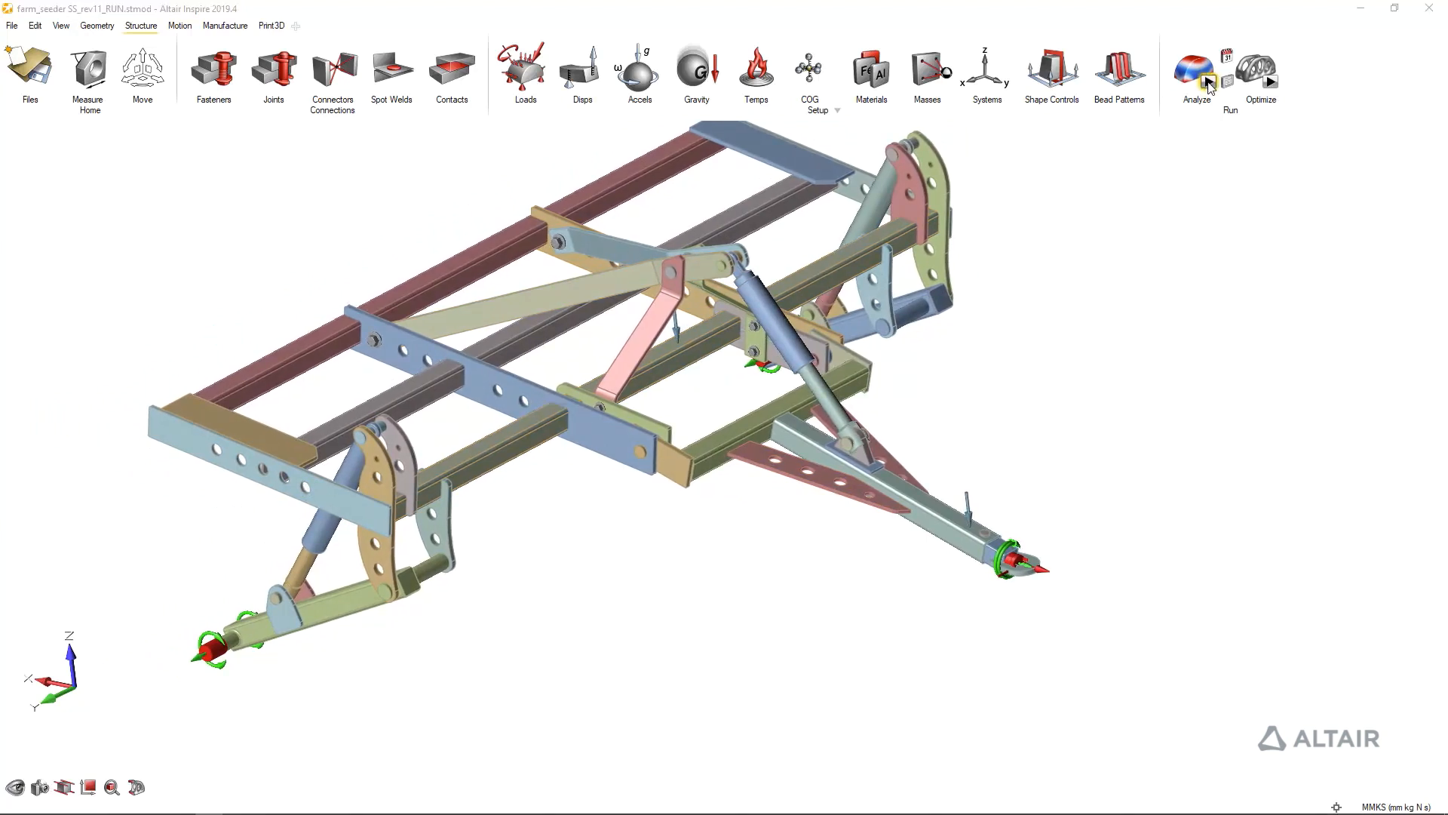
{"action": "left_click", "coordinate": [1256, 269]}
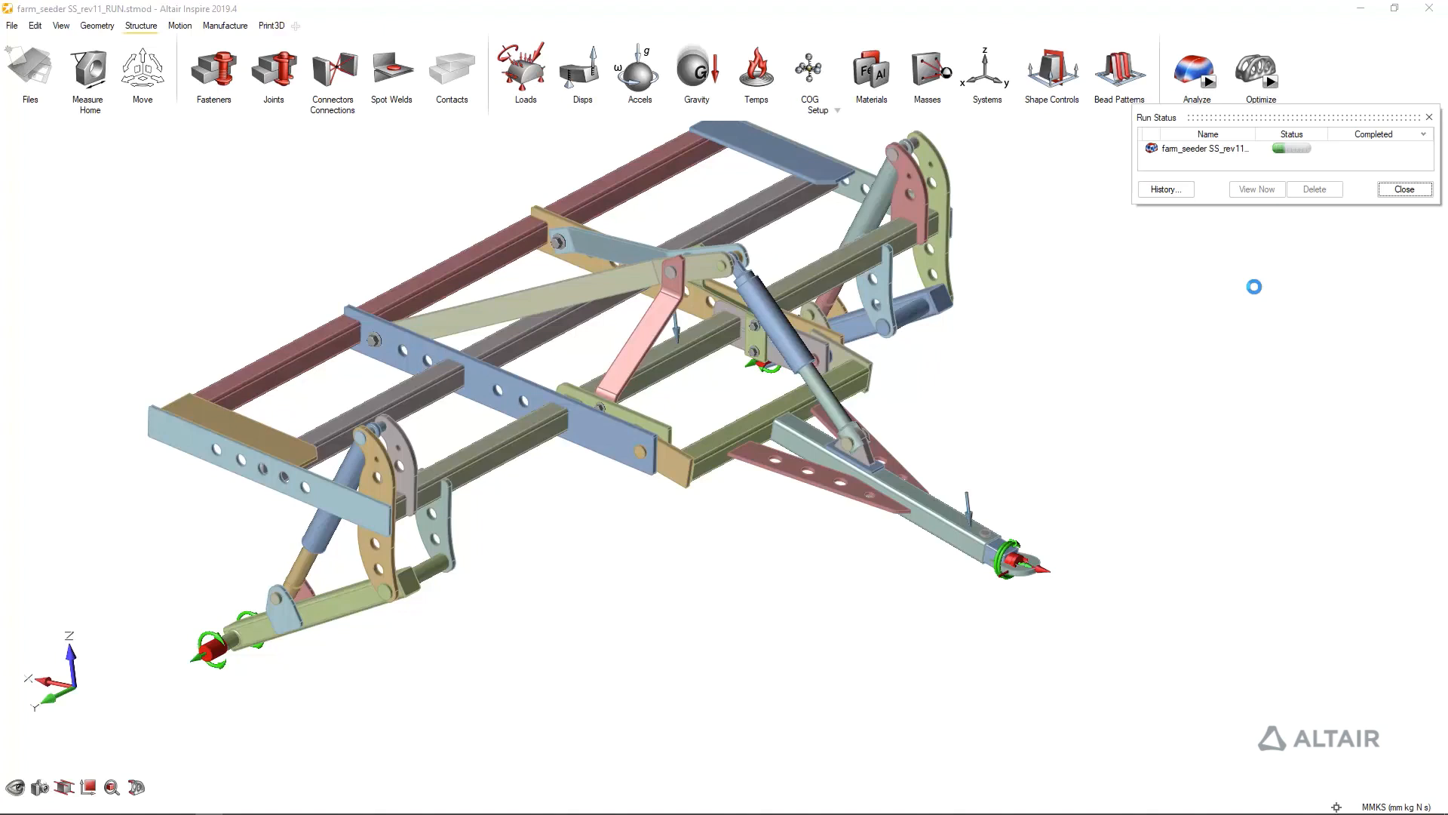
{"action": "double_click", "coordinate": [1183, 149]}
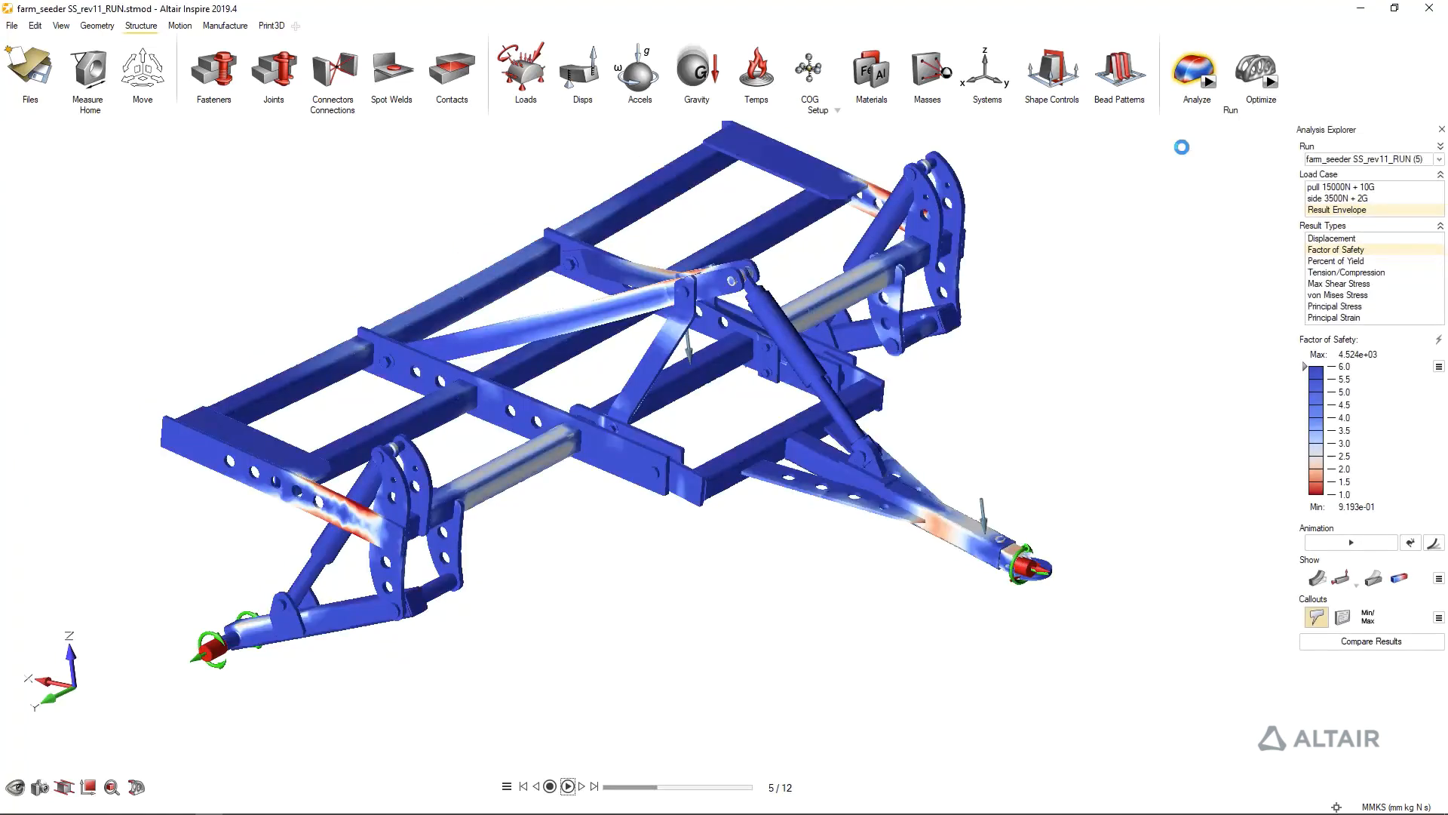
Examine the new factor of safety on the side rail, the drawbar brace tip and the link arms
{"action": "middle_click_drag", "start_coordinate": [1245, 201], "coordinate": [412, 489]}
{"action": "scroll", "coordinate": [414, 494], "scroll_direction": "up", "scroll_amount": 5}
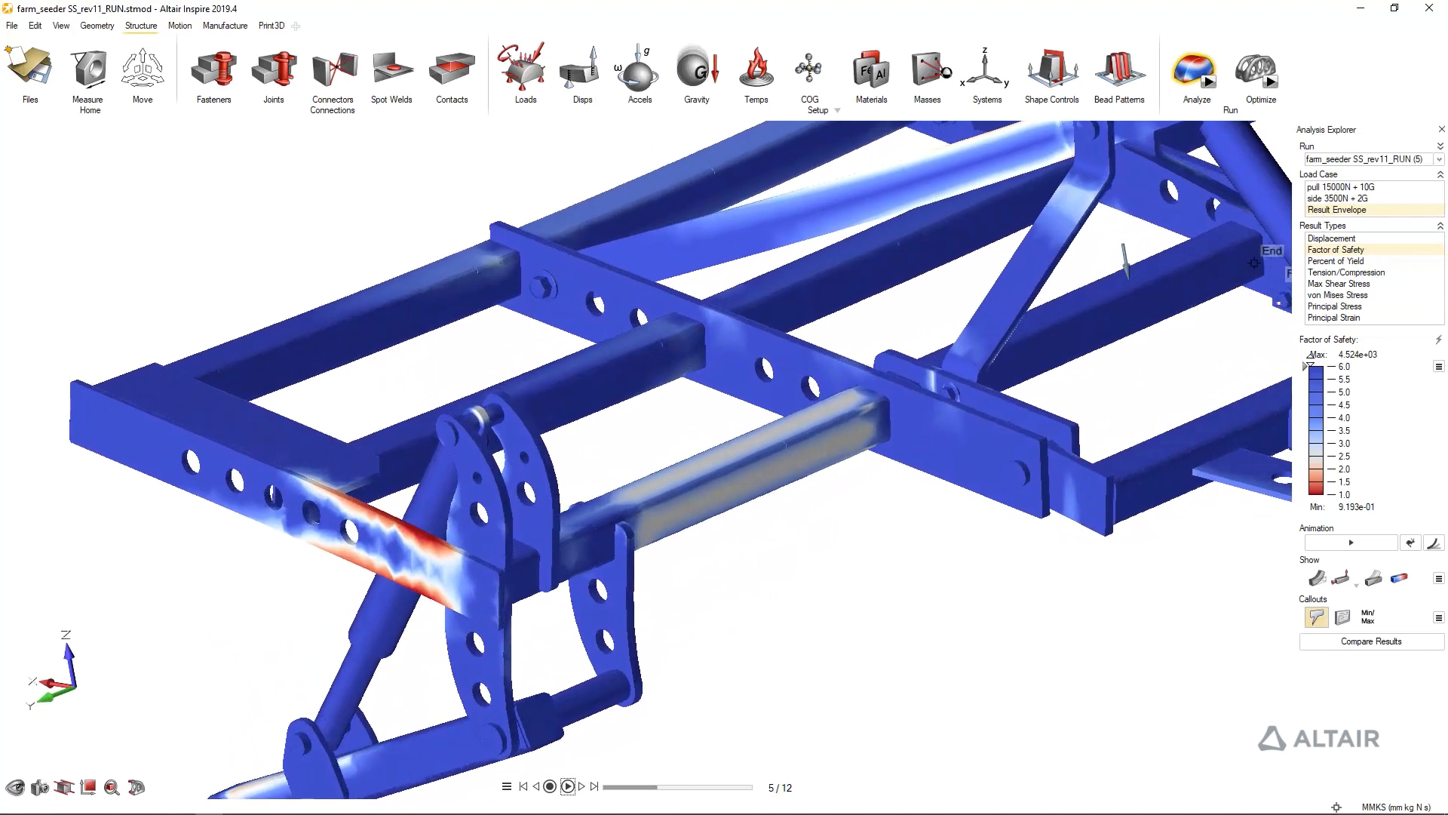
{"action": "left_click_drag", "start_coordinate": [1308, 367], "coordinate": [1316, 311]}
{"action": "scroll", "coordinate": [1299, 483], "scroll_direction": "down", "scroll_amount": 5}
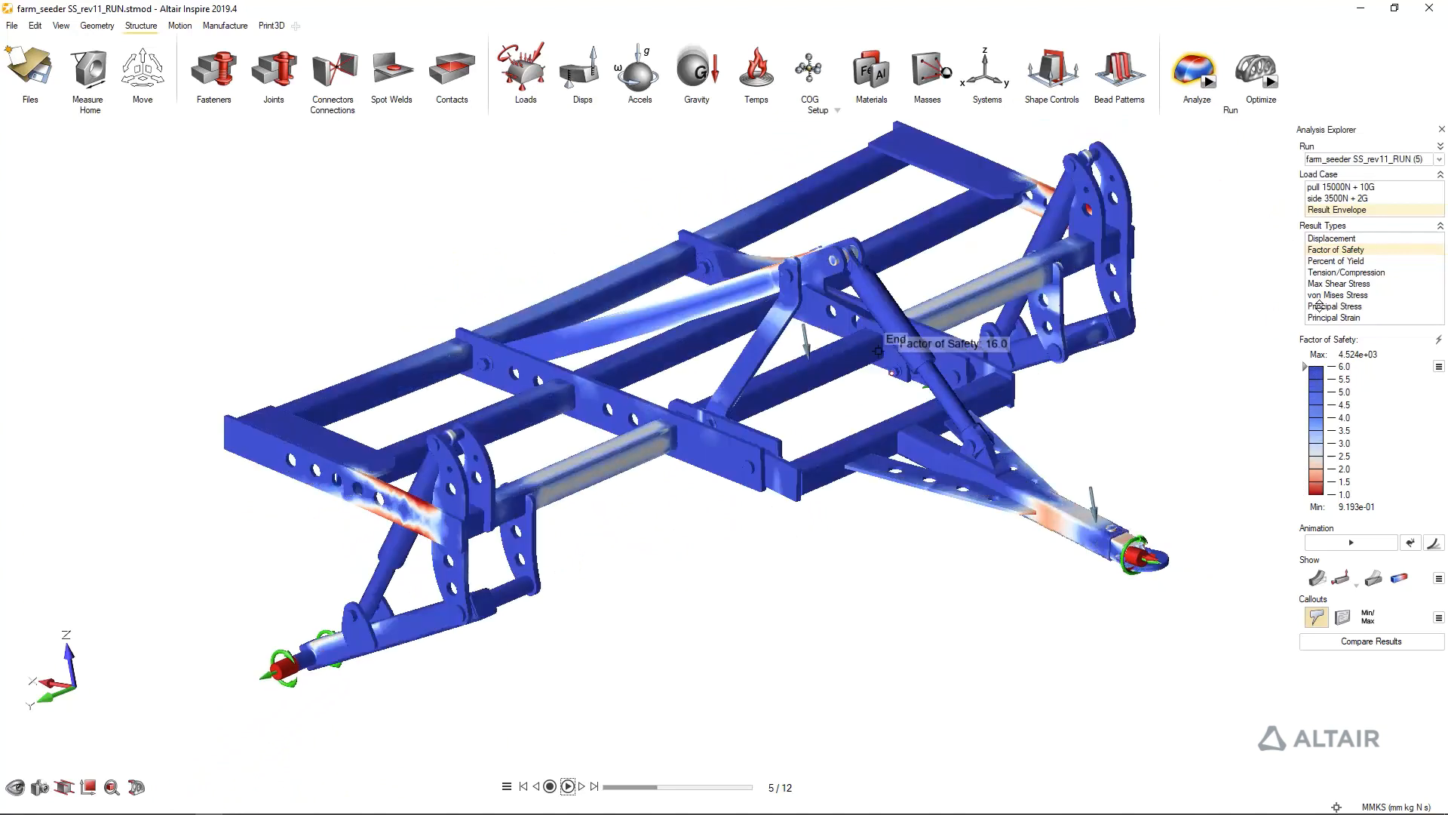
{"action": "scroll", "coordinate": [1018, 481], "scroll_direction": "up", "scroll_amount": 10}
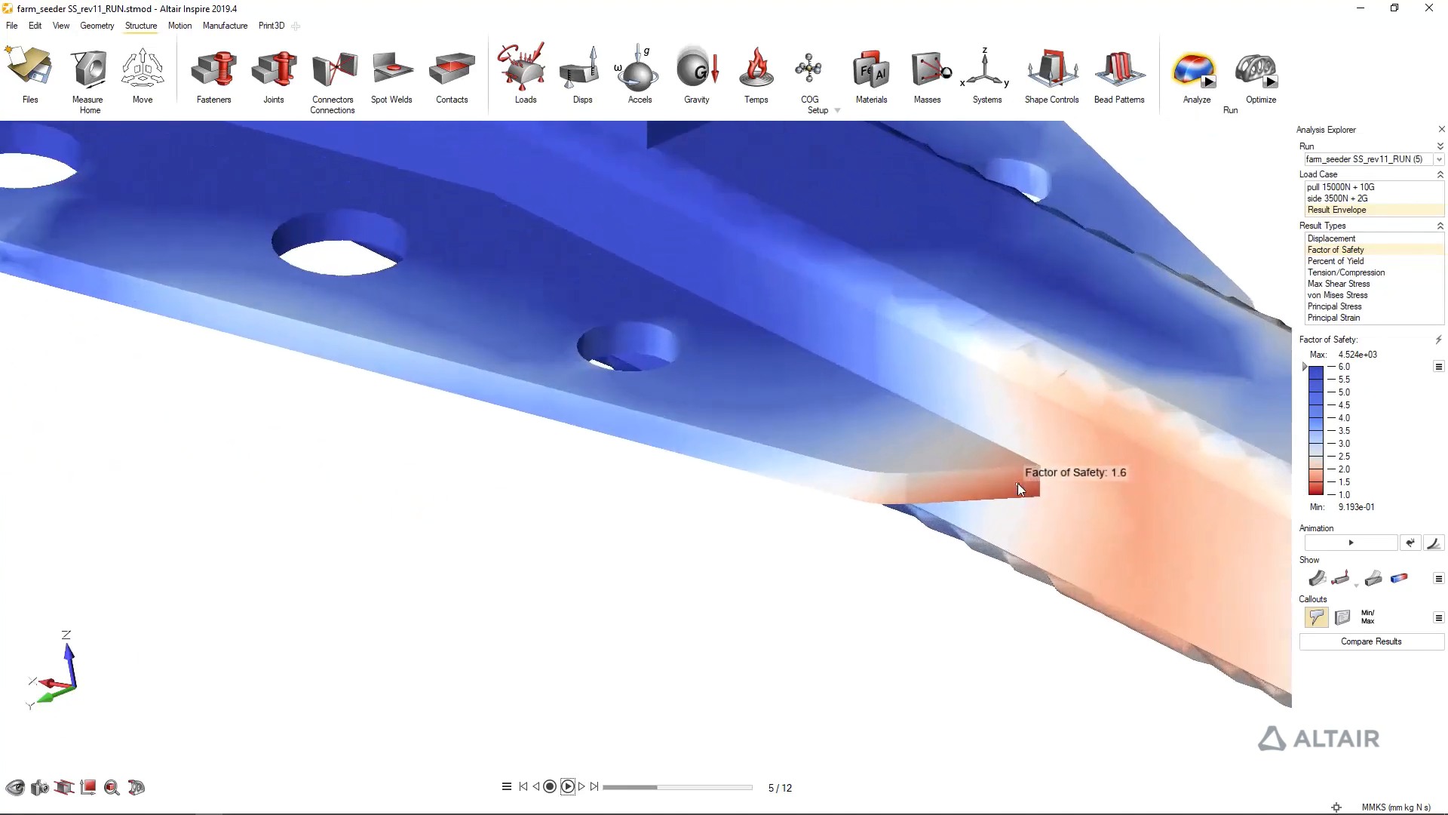
{"action": "scroll", "coordinate": [1026, 475], "scroll_direction": "down", "scroll_amount": 6}
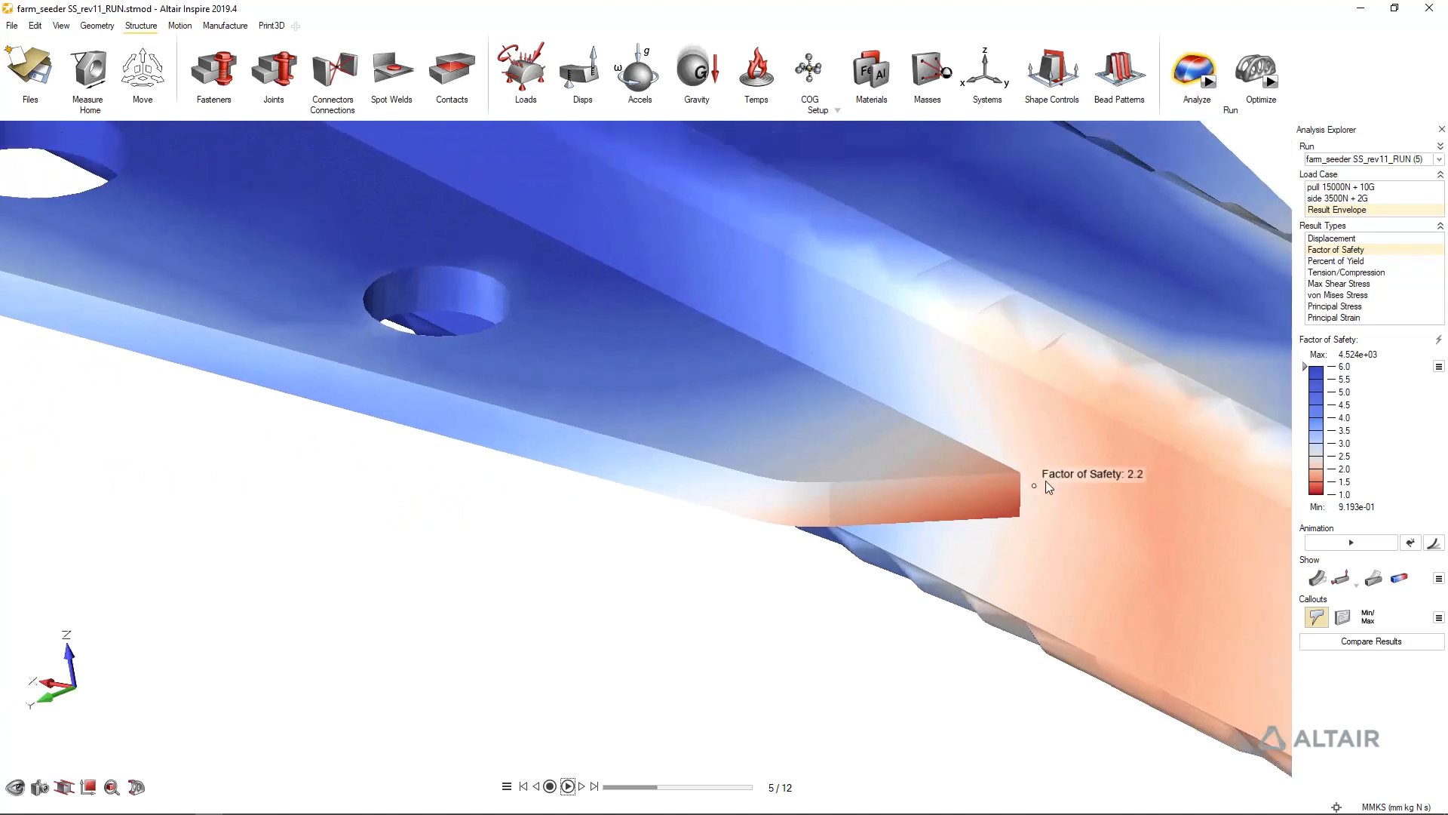
{"action": "scroll", "coordinate": [1024, 469], "scroll_direction": "down", "scroll_amount": 8}
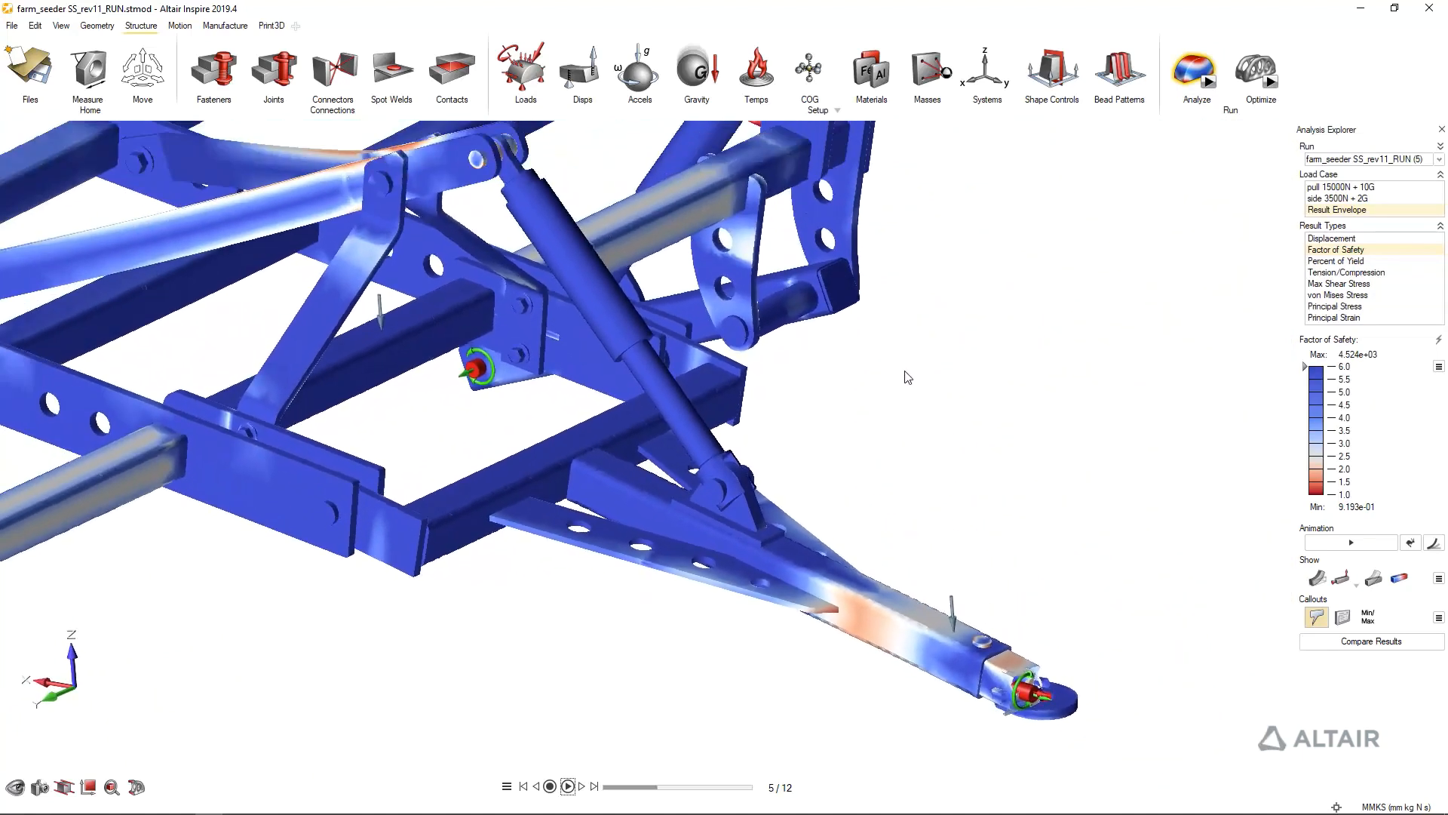
{"action": "scroll", "coordinate": [572, 279], "scroll_direction": "up", "scroll_amount": 10}
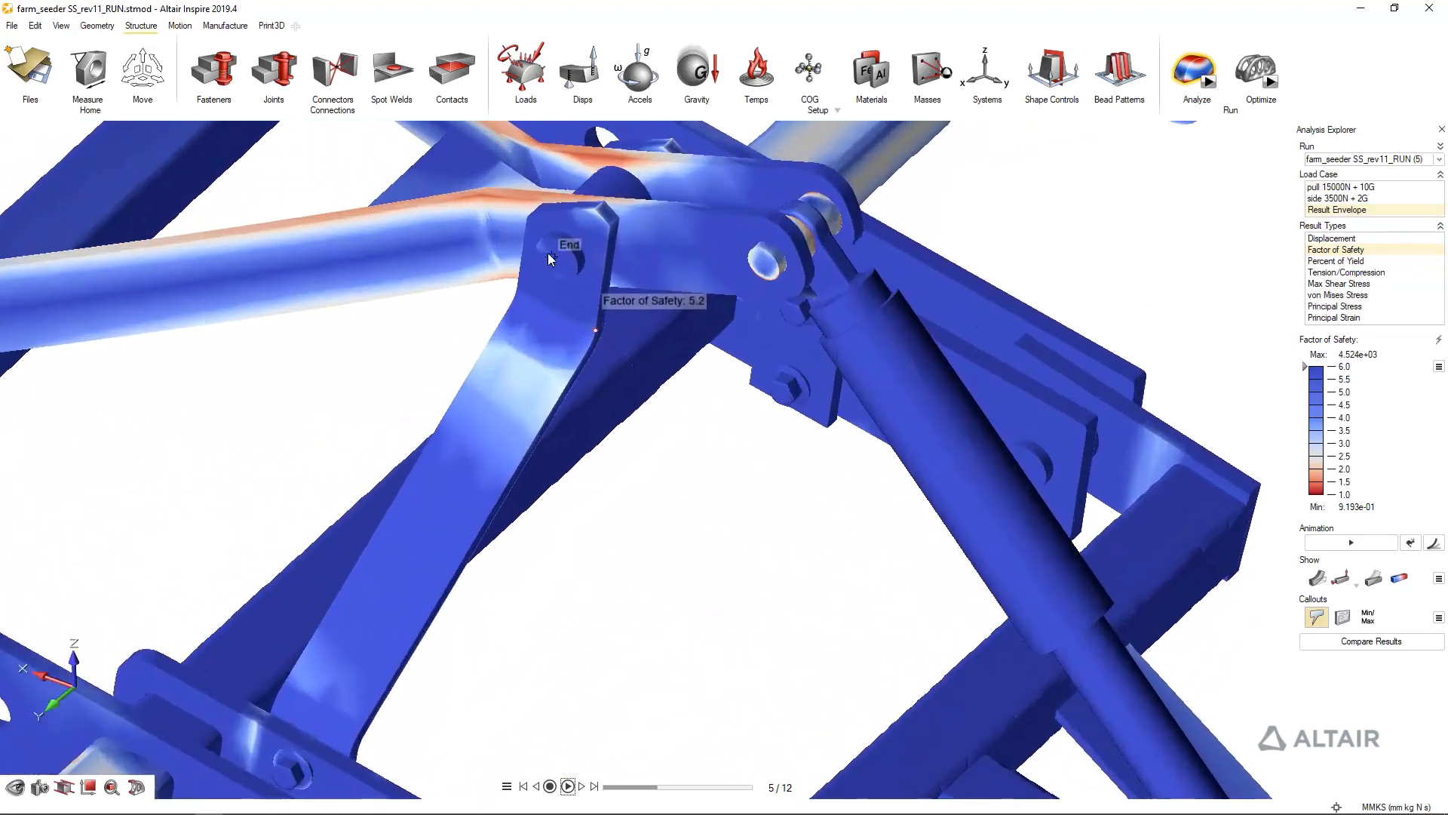
{"action": "scroll", "coordinate": [683, 262], "scroll_direction": "down", "scroll_amount": 3}
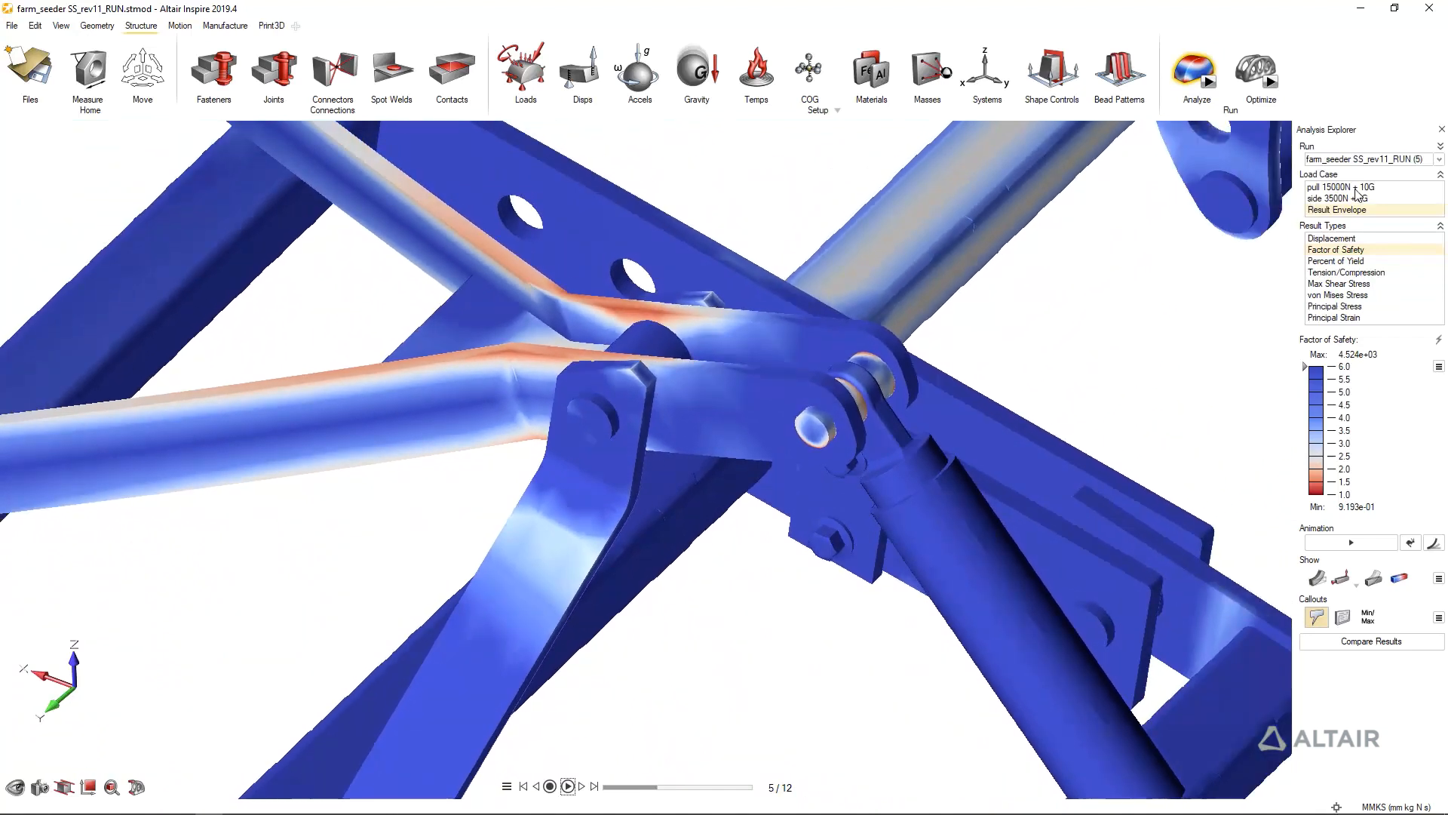
Compare the link arms' factor of safety between runs farm_seeder SS_rev11 (4) and farm_seeder SS_rev11_RUN (5), including the latter's last and first animation frames
{"action": "left_click", "coordinate": [1382, 165]}
{"action": "left_click", "coordinate": [1375, 176]}
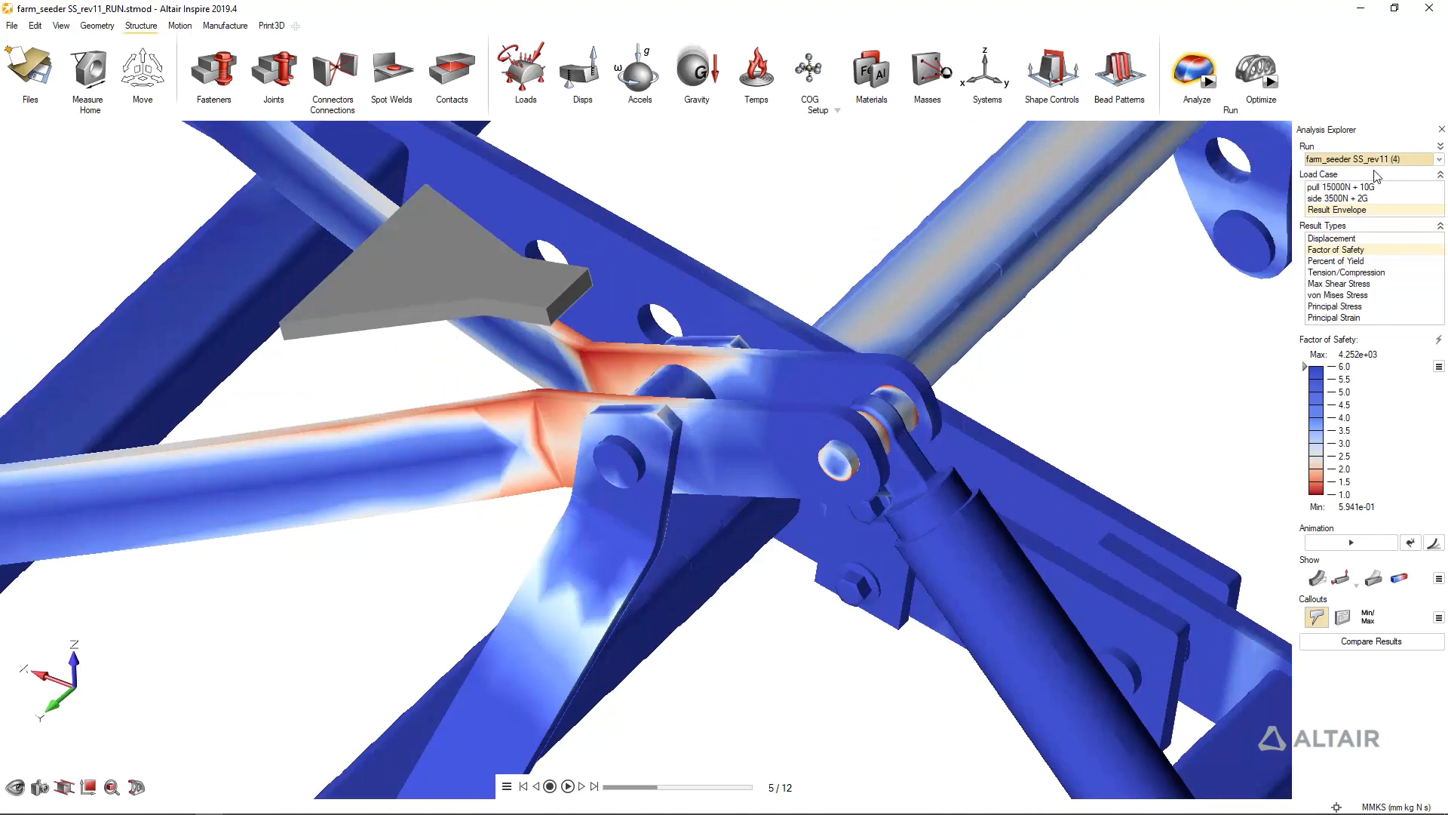
{"action": "left_click", "coordinate": [1387, 161]}
{"action": "left_click", "coordinate": [1358, 181]}
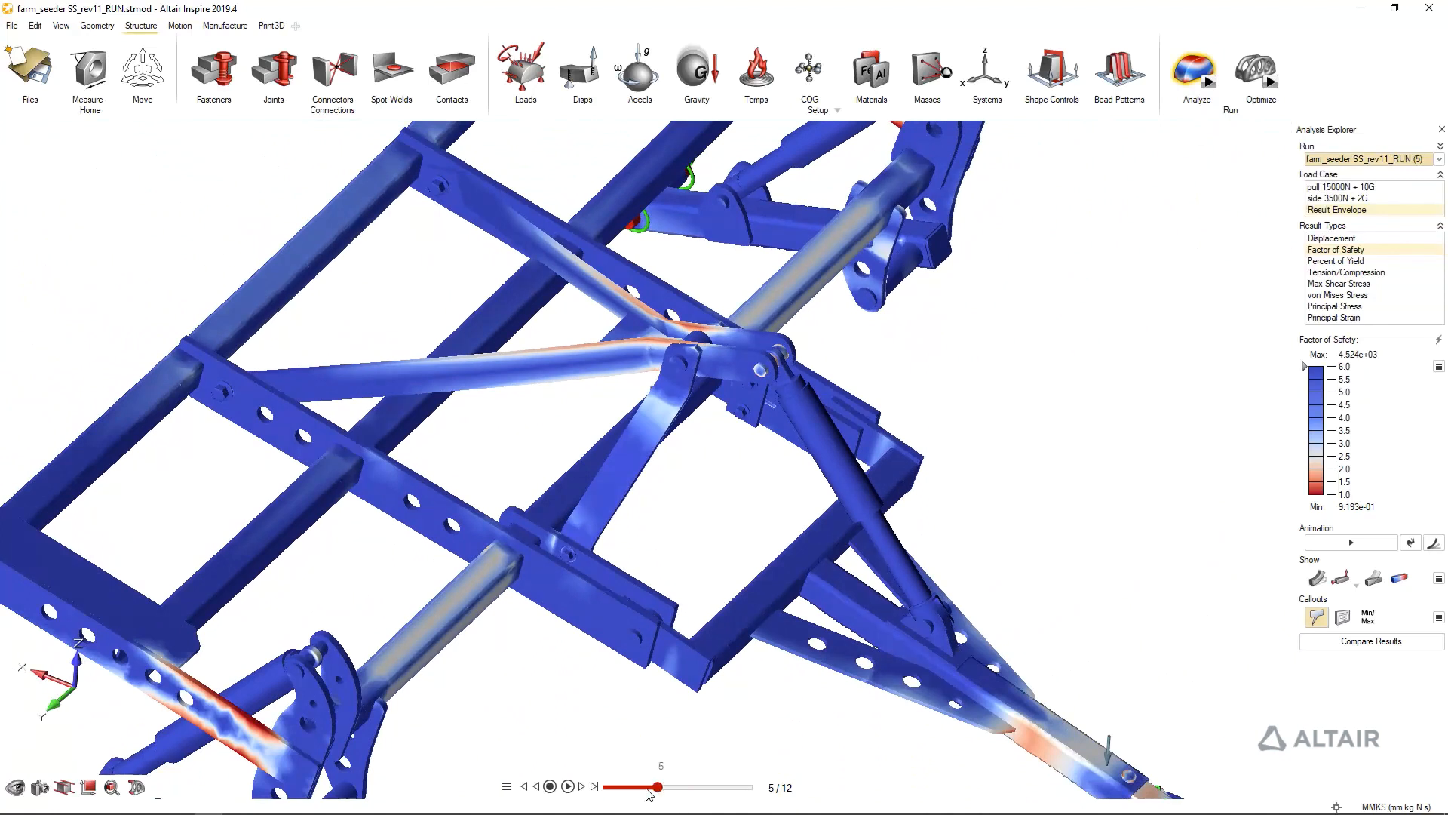
{"action": "left_click", "coordinate": [595, 787]}
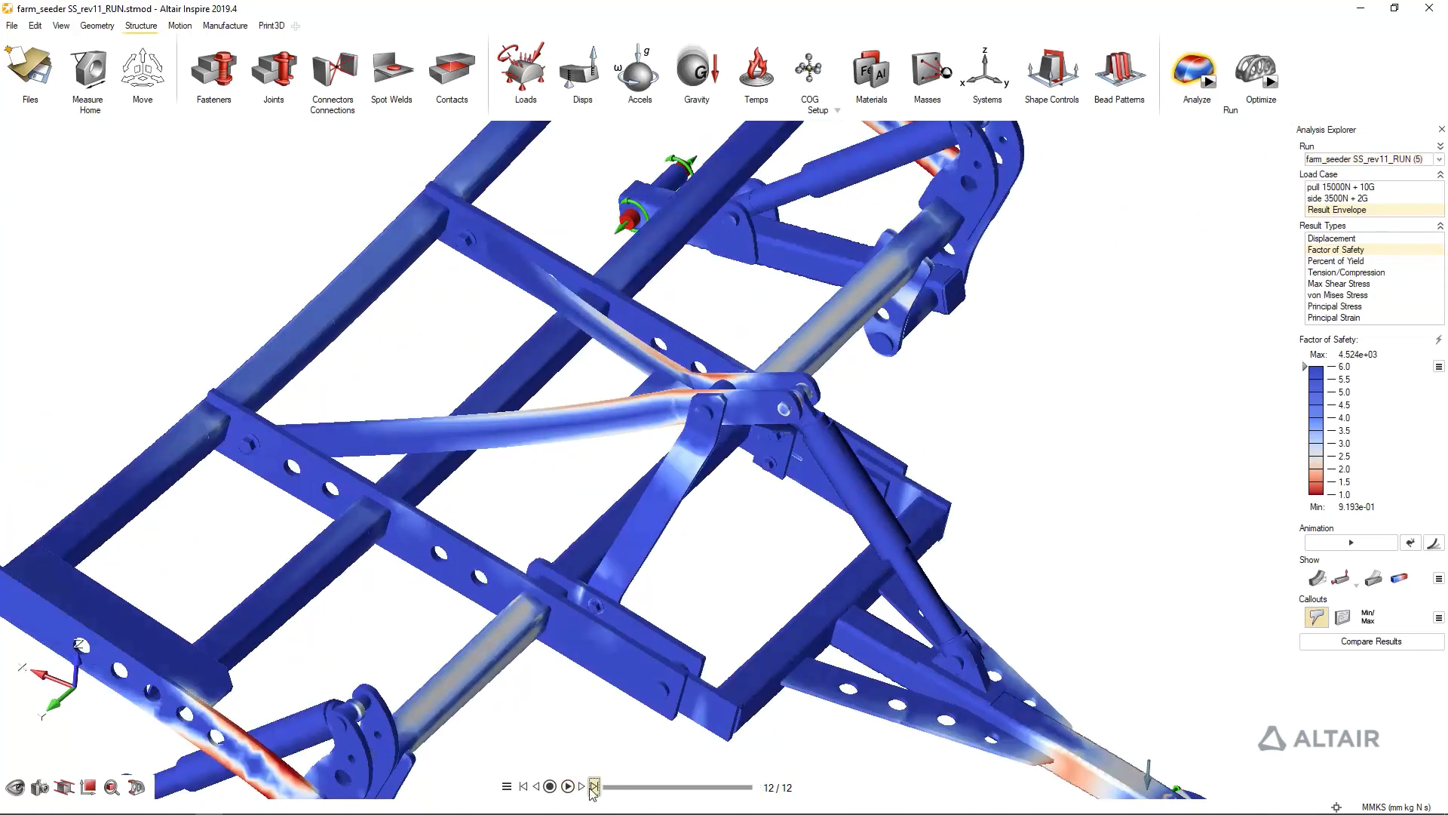
{"action": "left_click", "coordinate": [525, 789]}
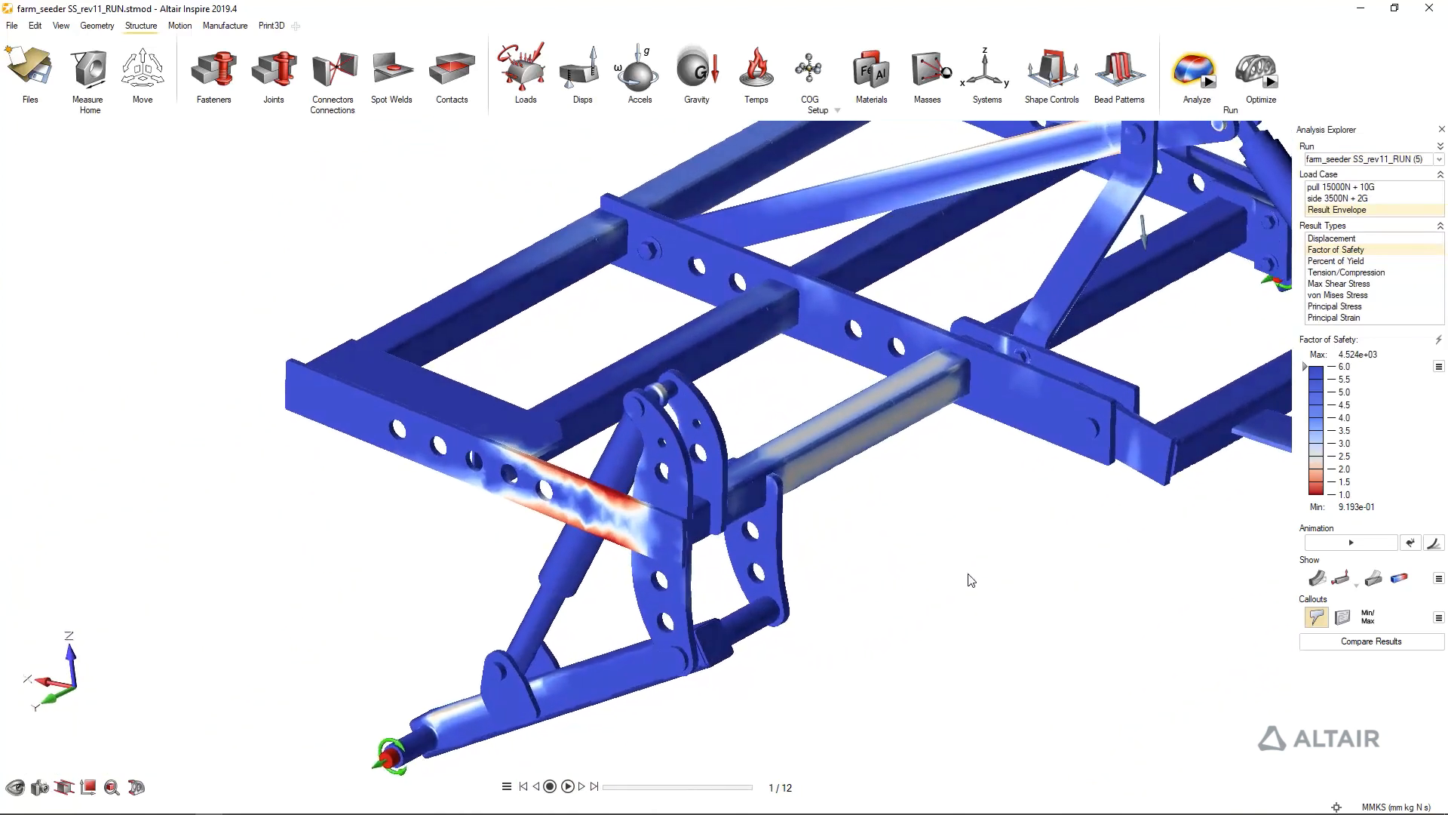
Leave the results and duplicate the blue longitudinal rail by copying and pasting it
{"action": "right_click", "coordinate": [970, 580]}
{"action": "left_click", "coordinate": [875, 343]}
{"action": "right_click_drag", "start_coordinate": [875, 342], "coordinate": [726, 416]}
{"action": "right_click", "coordinate": [726, 416]}
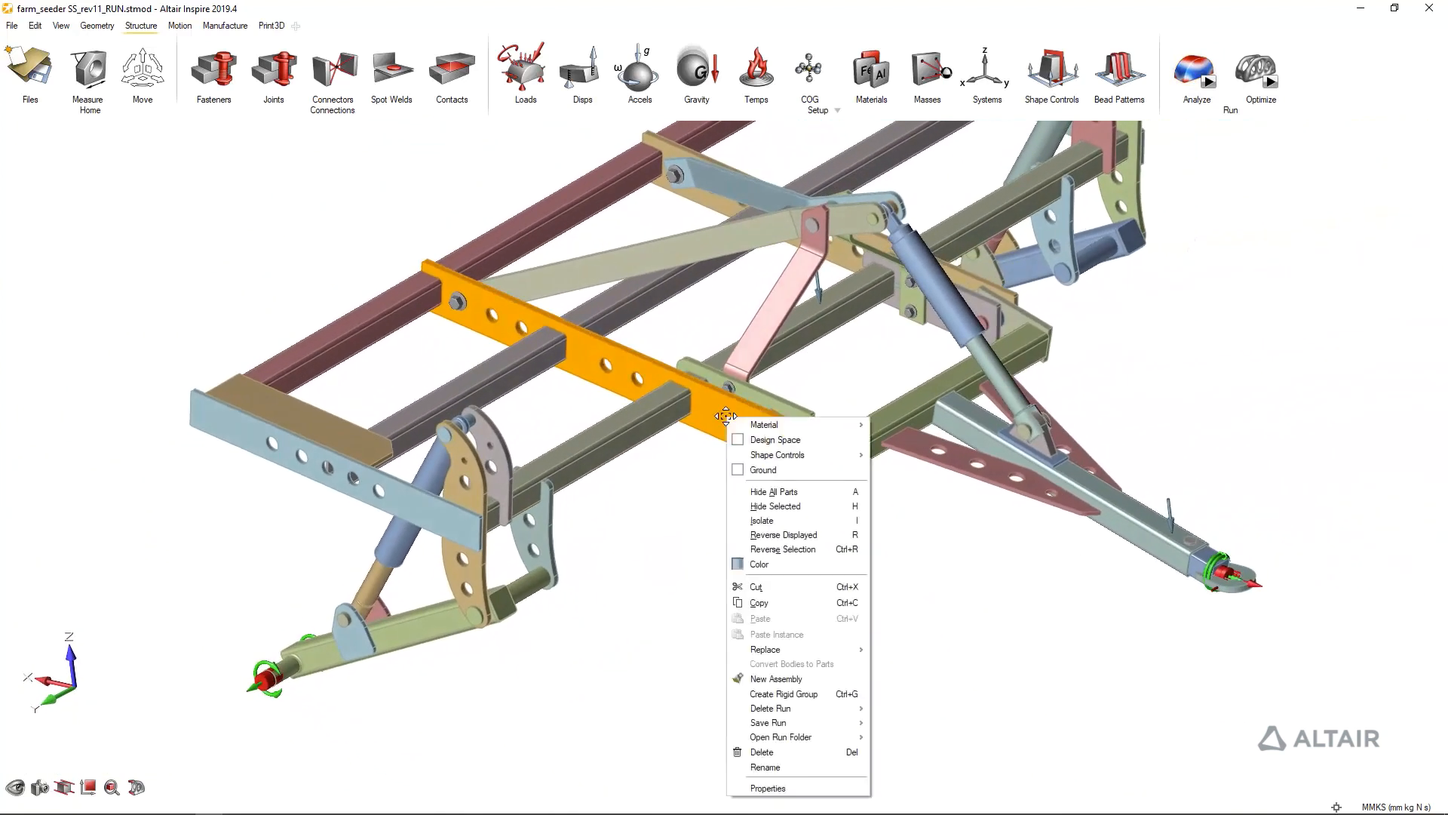
{"action": "left_click", "coordinate": [759, 602]}
{"action": "right_click", "coordinate": [731, 427]}
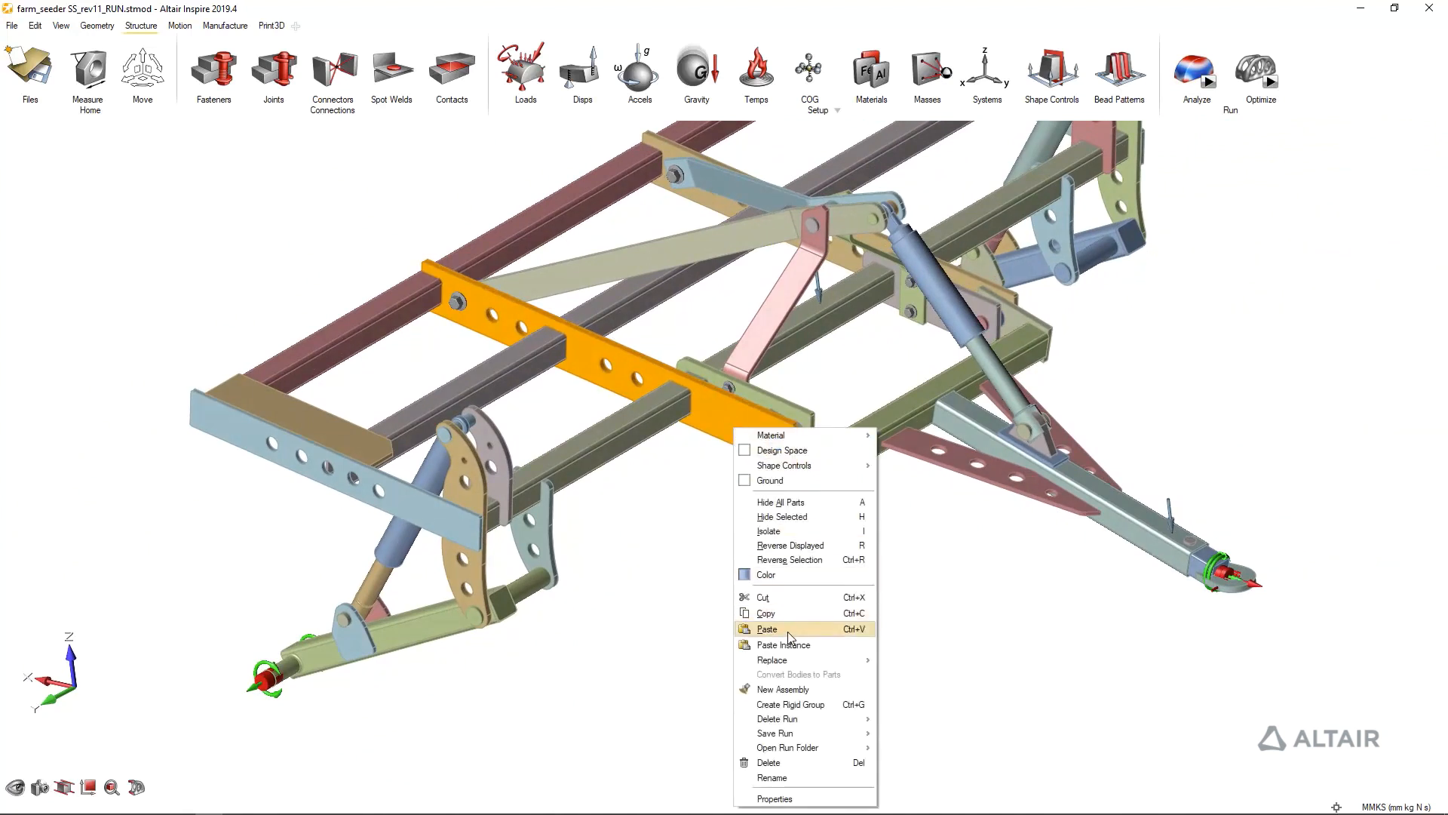
{"action": "left_click", "coordinate": [762, 622]}
Move the copied rail about -345 mm along X, between the original rail and the light-blue side rail
{"action": "left_click_drag", "start_coordinate": [646, 343], "coordinate": [559, 401]}
{"action": "scroll", "coordinate": [598, 359], "scroll_direction": "down", "scroll_amount": 2}
{"action": "mouse_move", "coordinate": [660, 595]}
{"action": "middle_mouse_down"}
{"action": "mouse_move", "coordinate": [752, 635]}
{"action": "mouse_move", "coordinate": [779, 404]}
{"action": "middle_mouse_up"}
{"action": "scroll", "coordinate": [753, 635], "scroll_direction": "up", "scroll_amount": 2}
{"action": "scroll", "coordinate": [779, 404], "scroll_direction": "up", "scroll_amount": 2}
Cut the copied rail with a plane just past the olive cross tube and delete the protruding end piece with the hole
{"action": "left_click", "coordinate": [97, 25]}
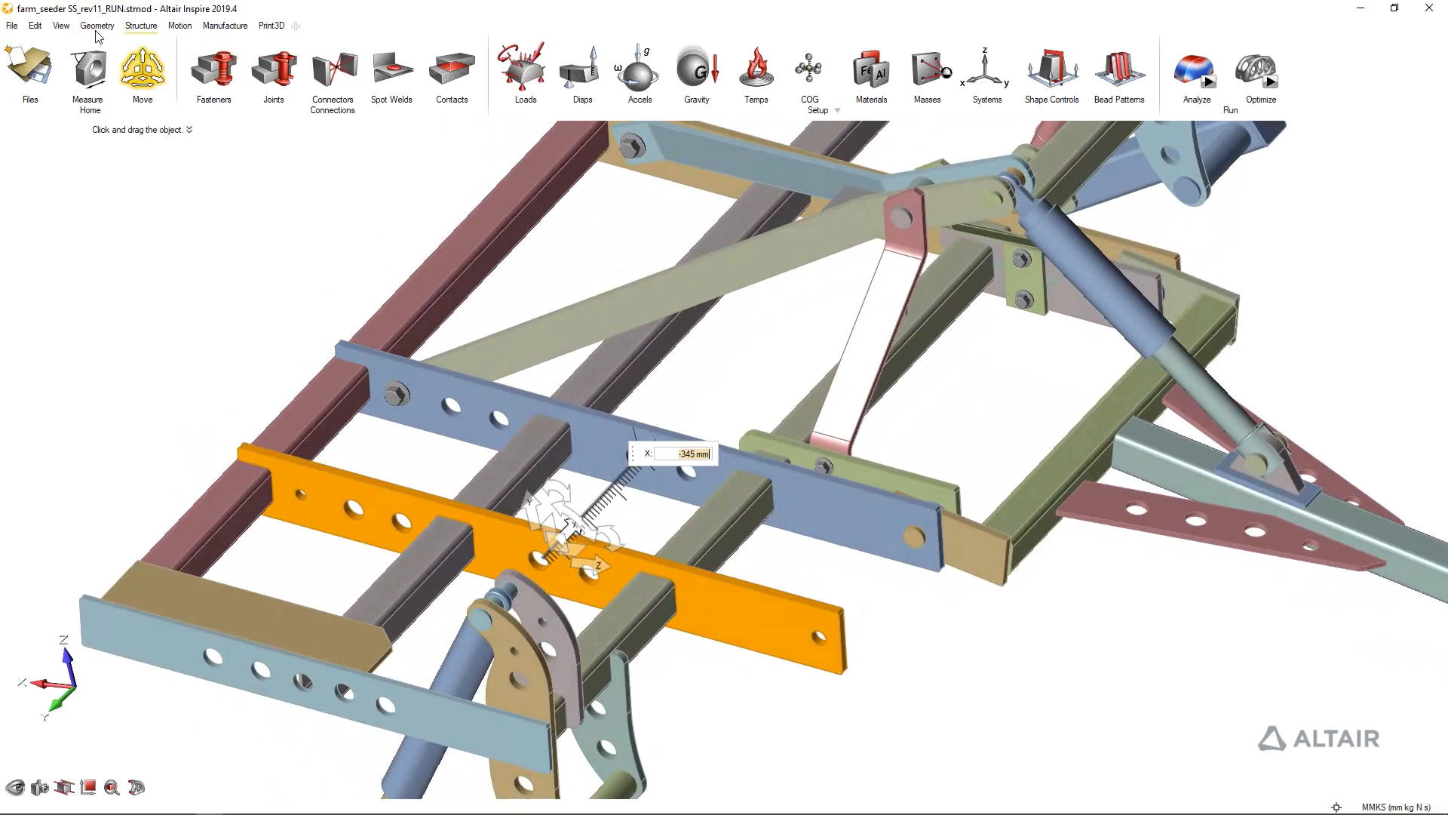
{"action": "left_click", "coordinate": [949, 86]}
{"action": "left_click", "coordinate": [728, 596]}
{"action": "left_click", "coordinate": [864, 629]}
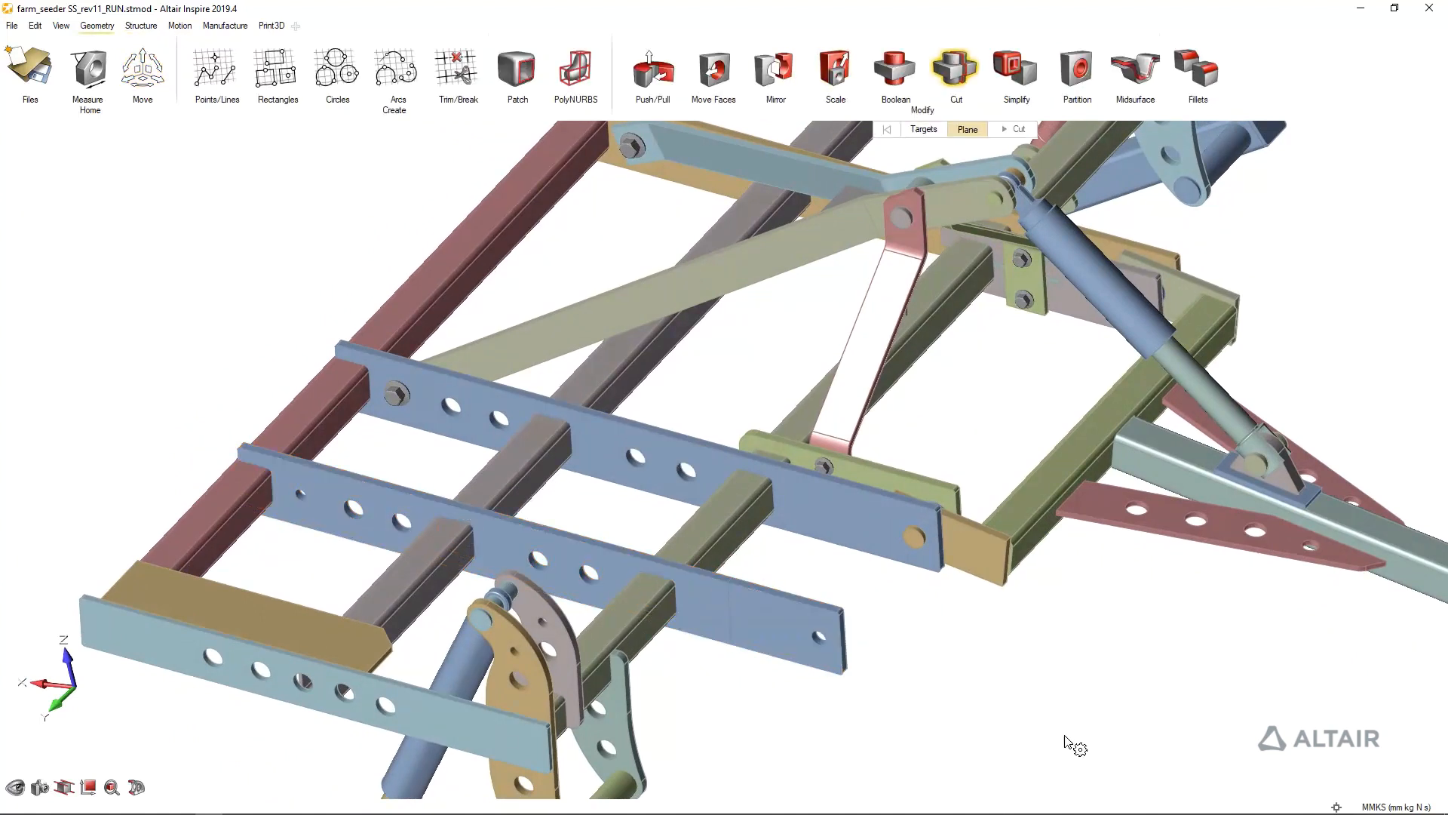
{"action": "left_click", "coordinate": [792, 637]}
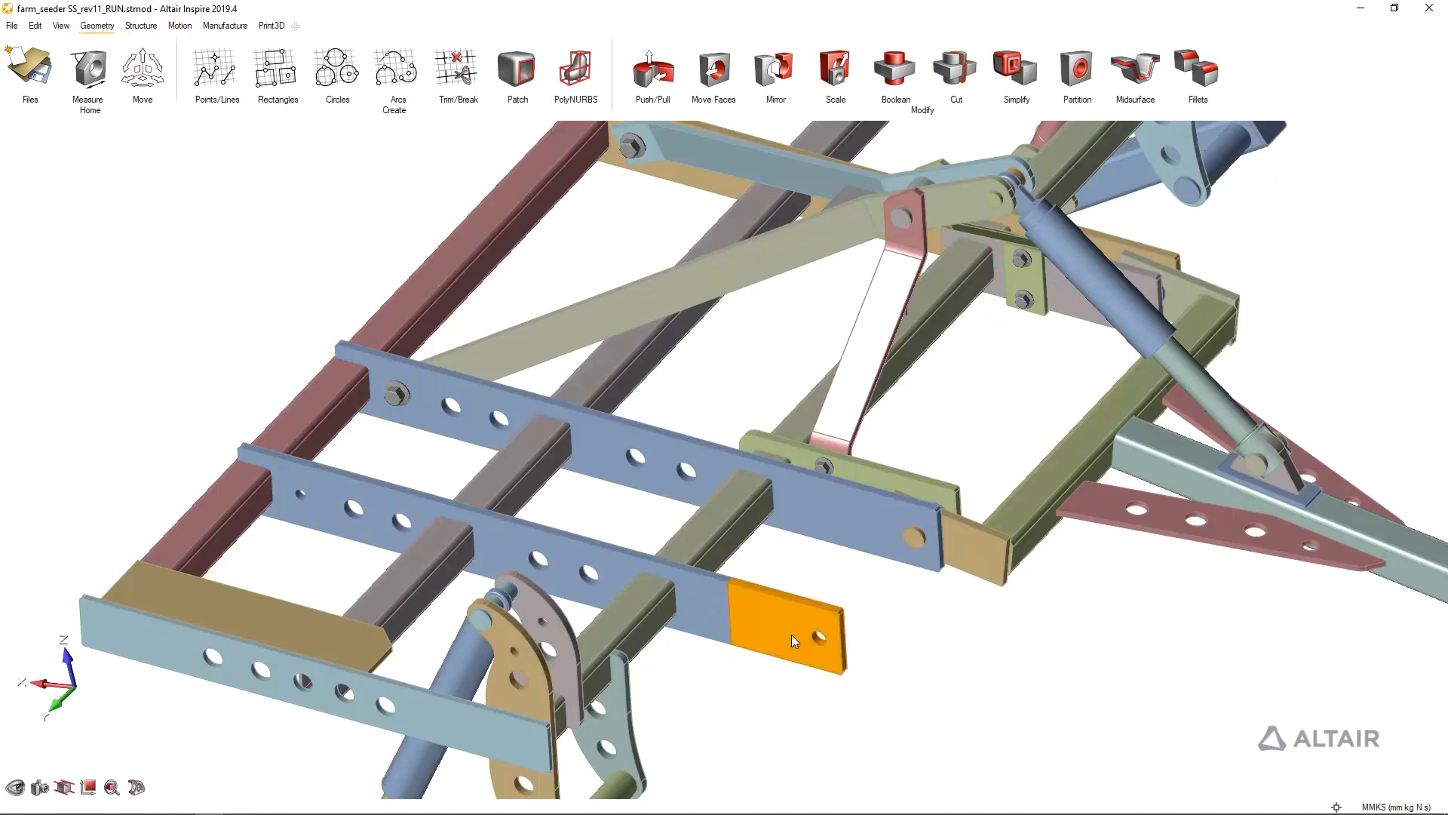
{"action": "key", "text": "Delete"}
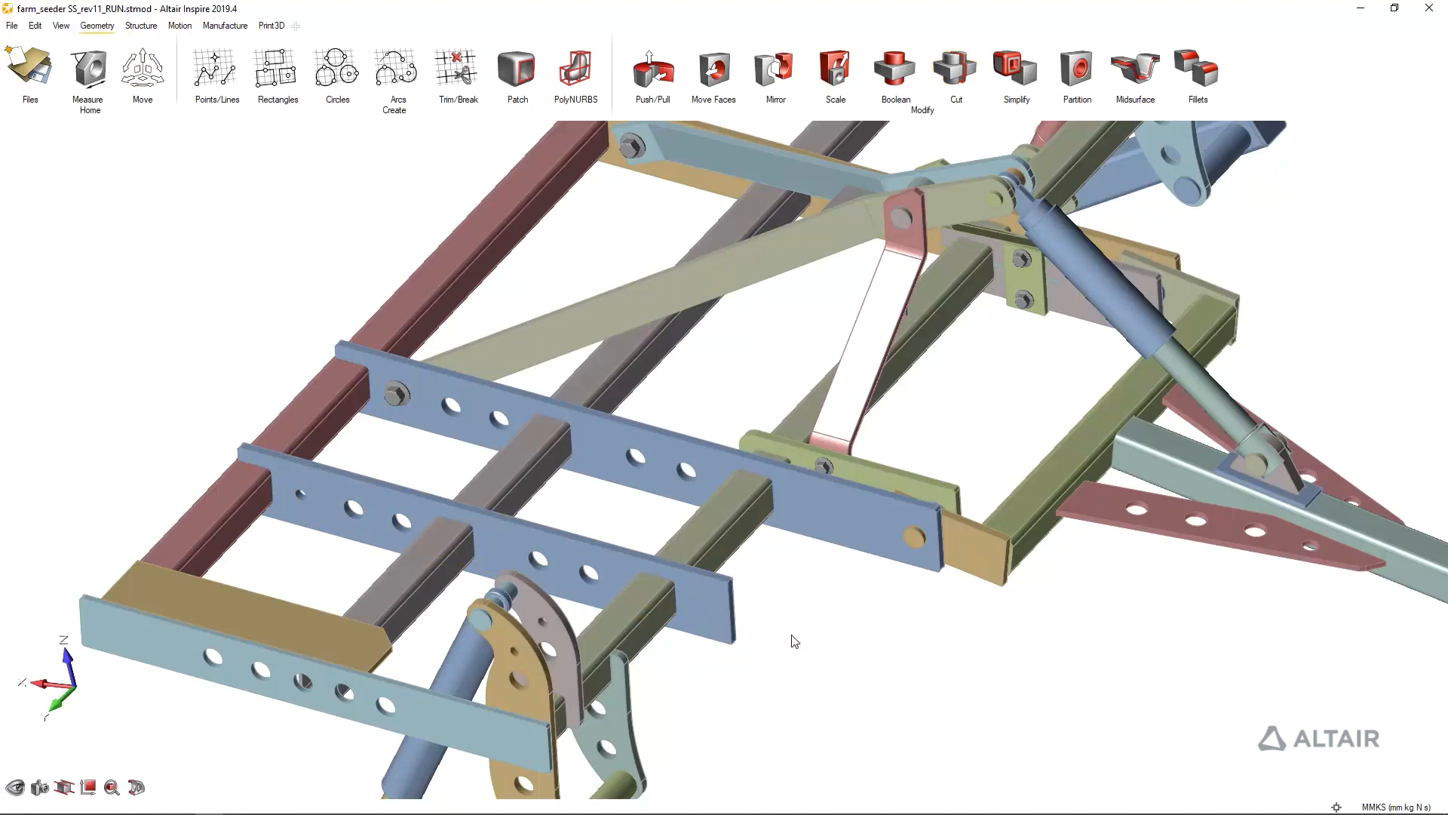
Mirror the shortened blue rail about the midpoint plane of the long red cross tube, keeping the original and making the copy an instance
{"action": "left_click", "coordinate": [774, 69]}
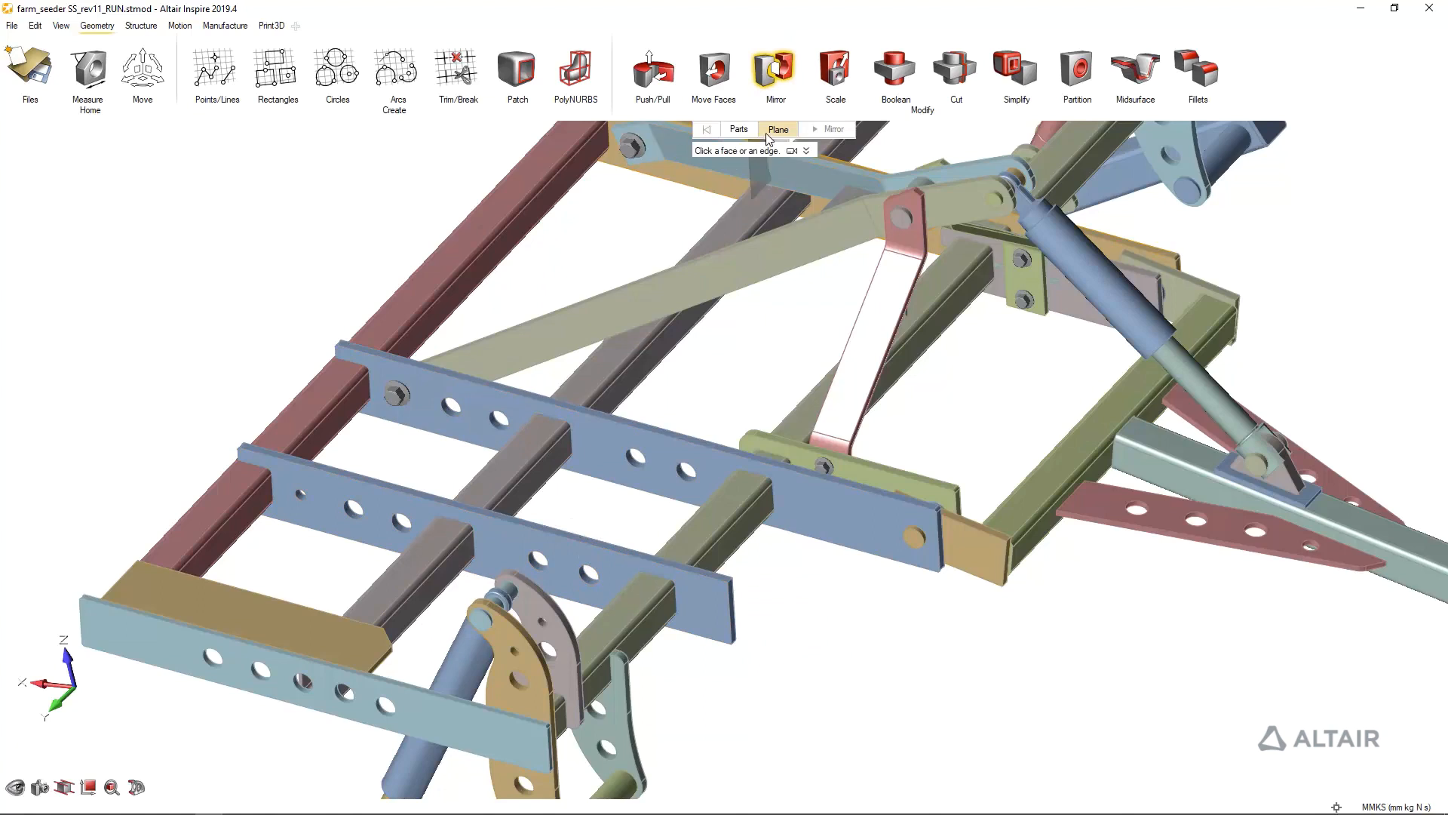
{"action": "left_click", "coordinate": [747, 133]}
{"action": "left_click", "coordinate": [777, 131]}
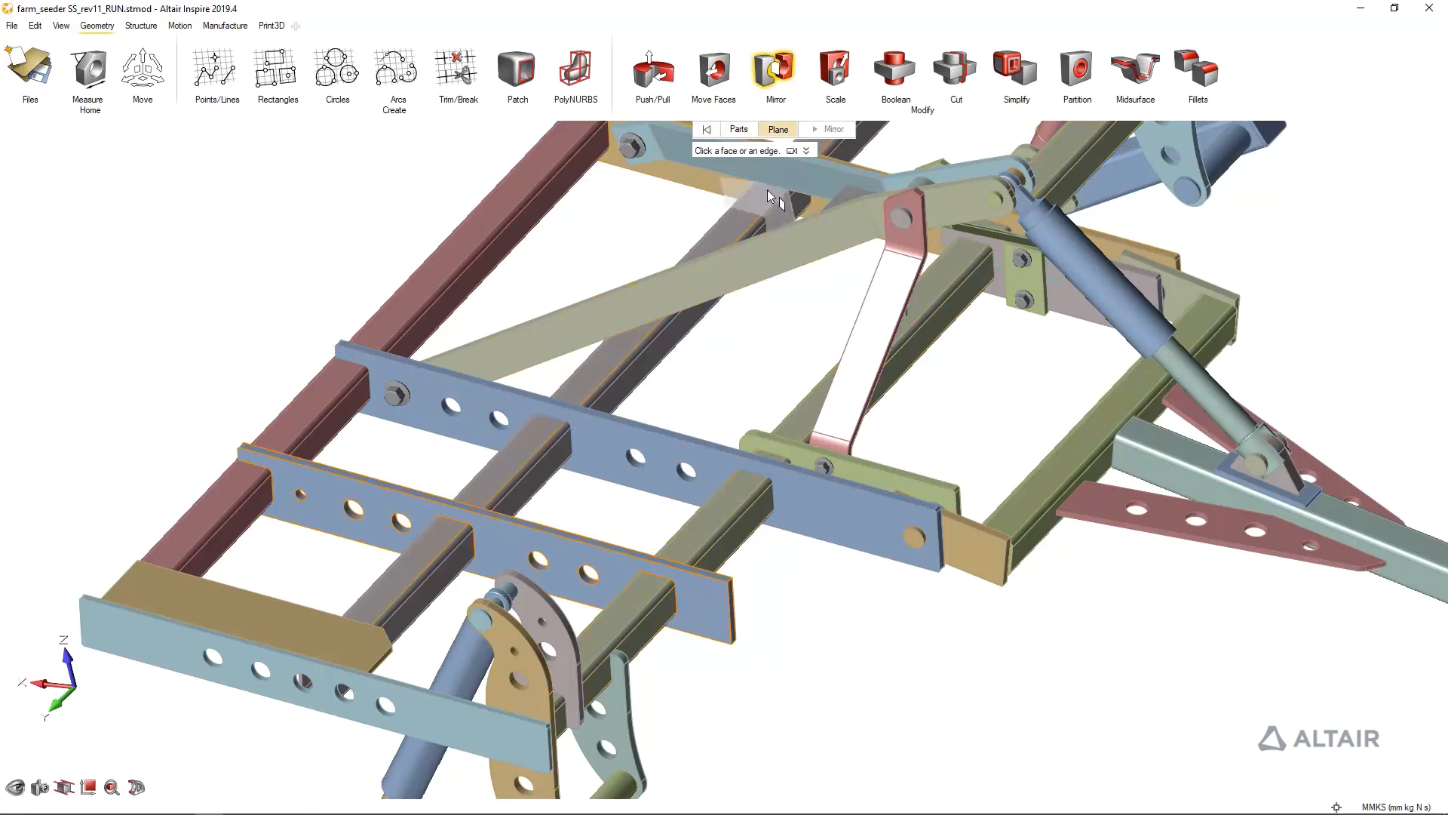
{"action": "middle_click_drag", "start_coordinate": [675, 302], "coordinate": [621, 278]}
{"action": "right_click_drag", "start_coordinate": [622, 278], "coordinate": [771, 351]}
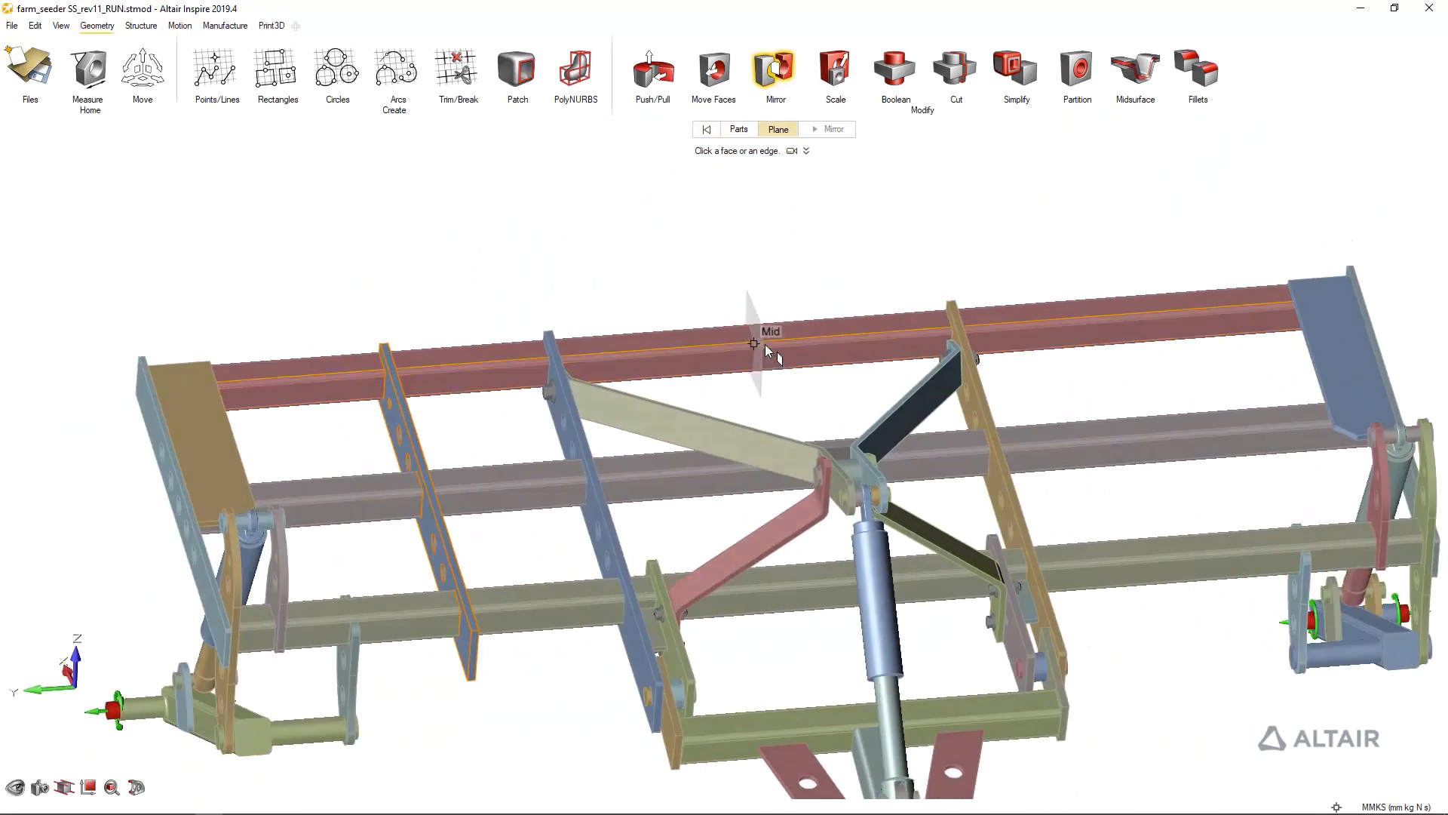
{"action": "left_click", "coordinate": [753, 342]}
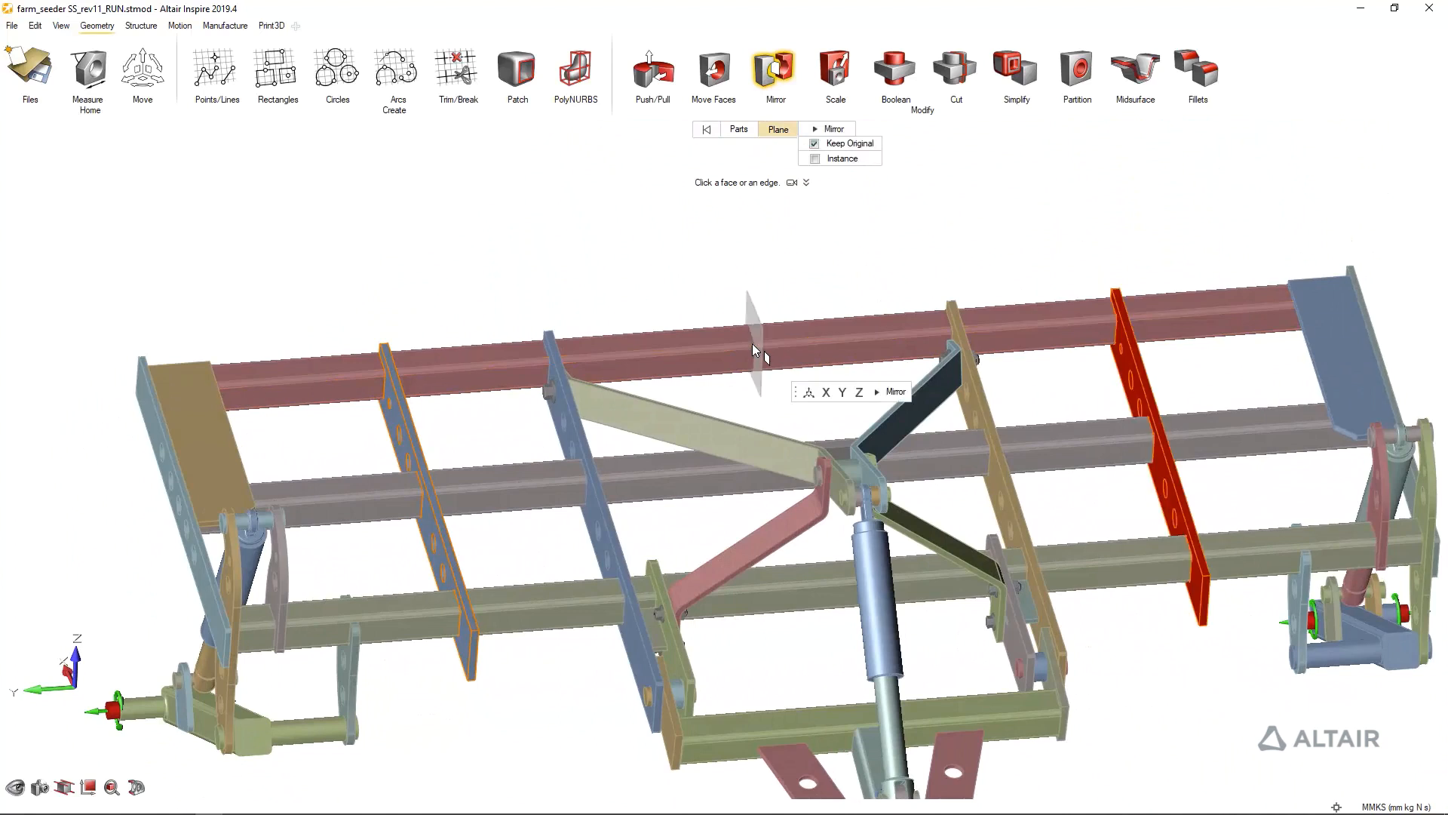
{"action": "left_click", "coordinate": [845, 131]}
{"action": "right_click", "coordinate": [887, 201]}
Start an Analysis Quick Run on the frame with the two added rails and open the finished run's results
{"action": "scroll", "coordinate": [717, 225], "scroll_direction": "down", "scroll_amount": 2}
{"action": "middle_click_drag", "start_coordinate": [717, 225], "coordinate": [868, 151]}
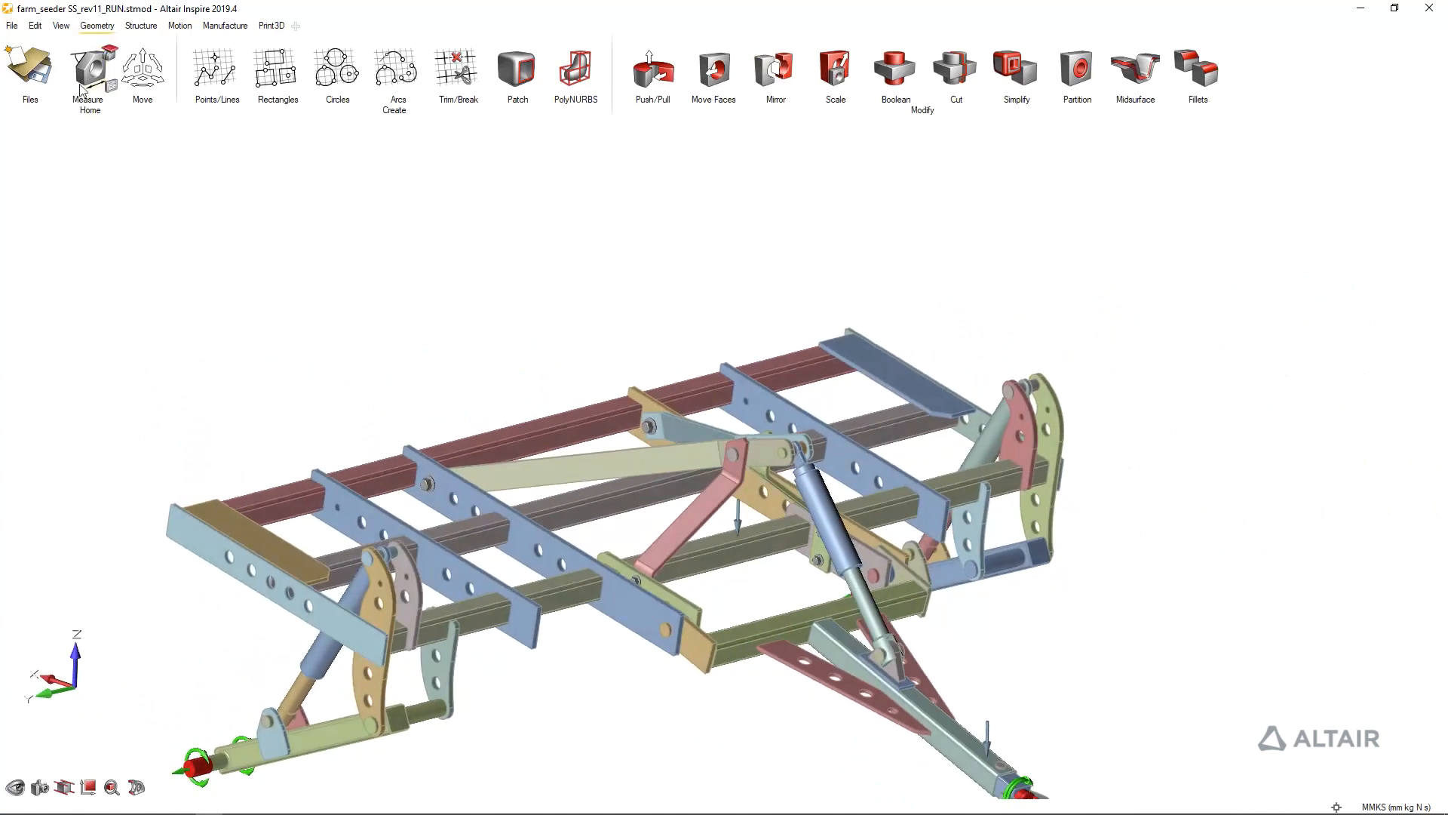
{"action": "right_click", "coordinate": [445, 226]}
{"action": "left_click", "coordinate": [660, 154]}
{"action": "left_click", "coordinate": [140, 26]}
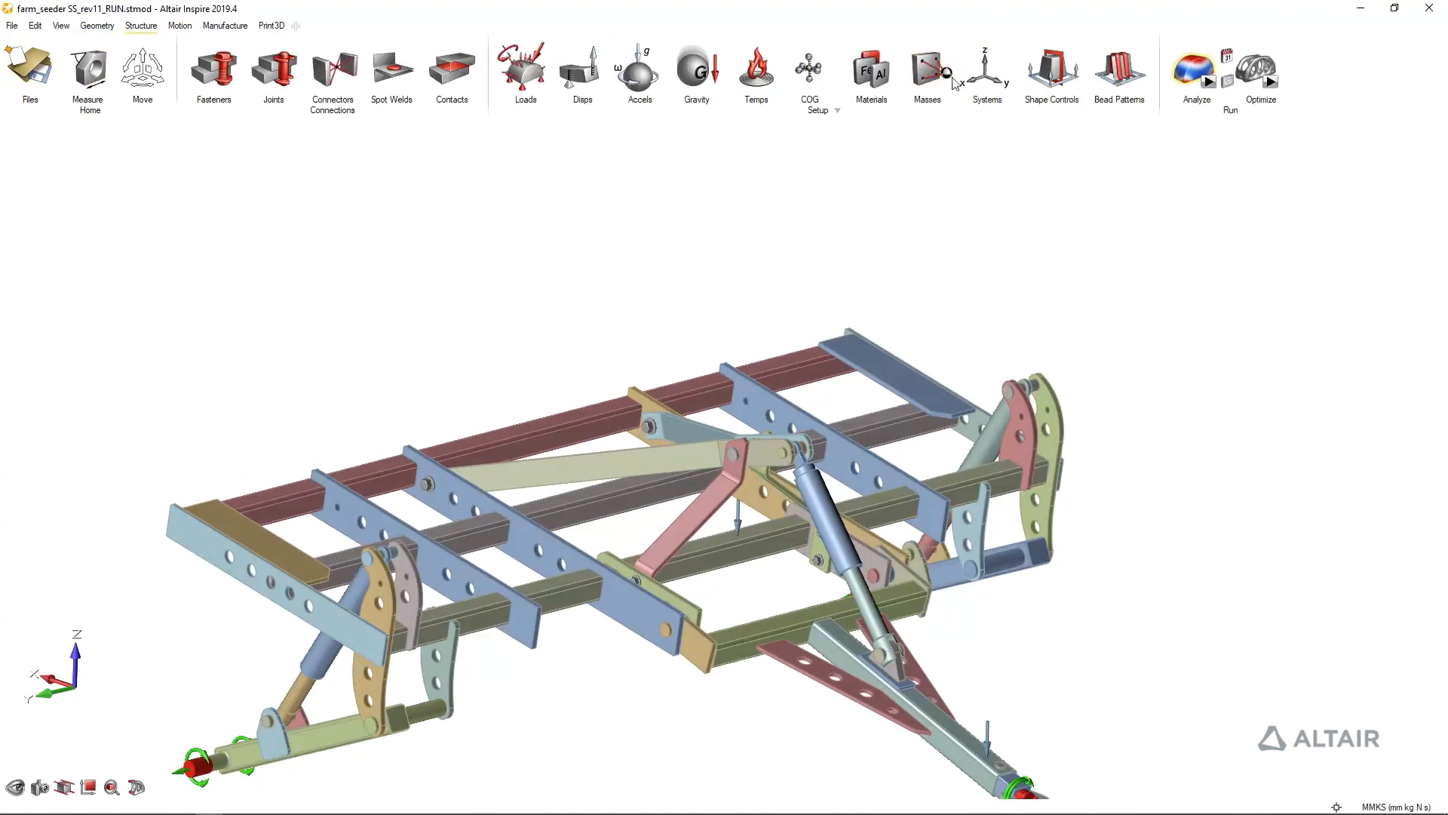
{"action": "left_click", "coordinate": [98, 26]}
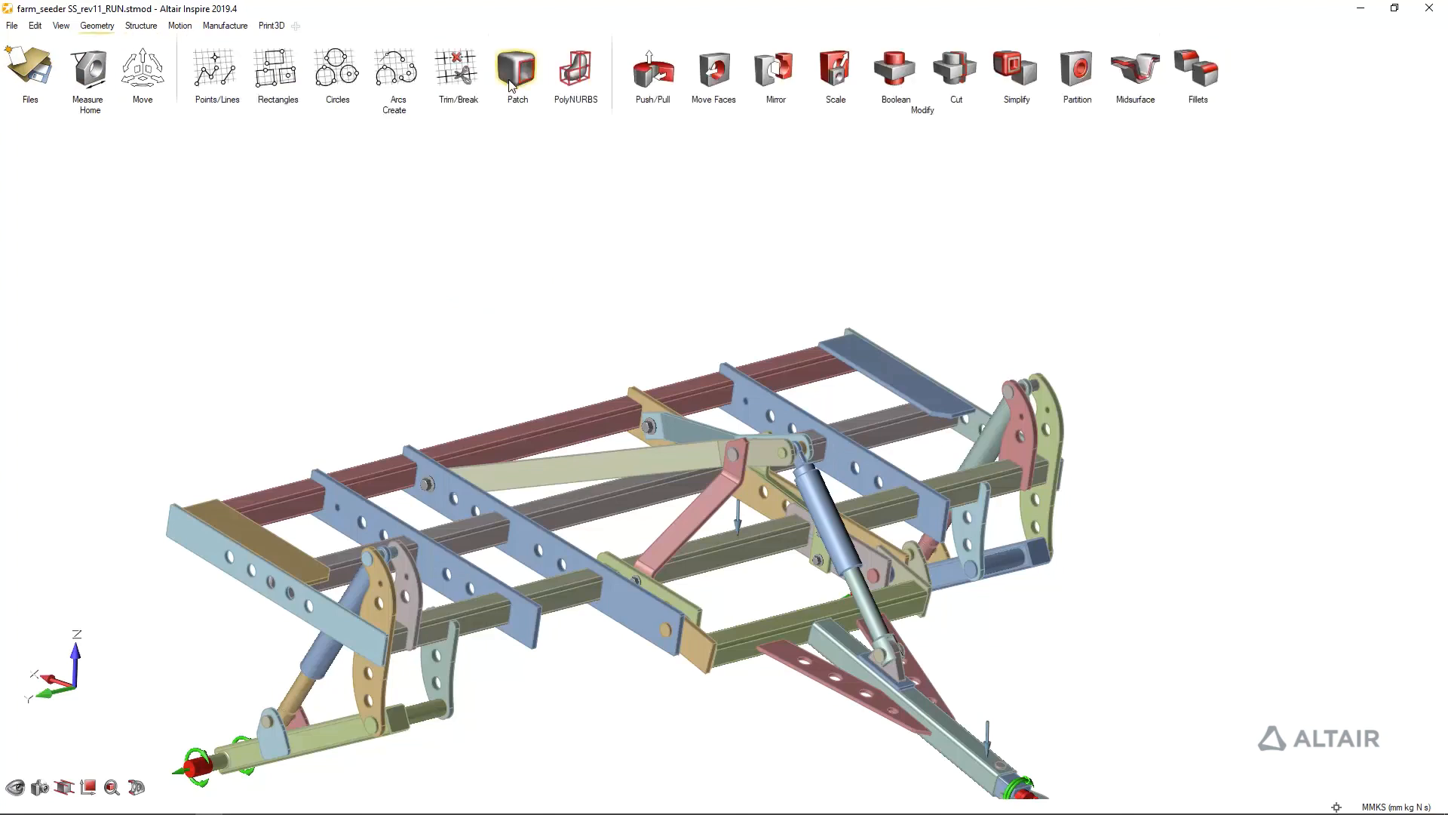
{"action": "left_click", "coordinate": [653, 69]}
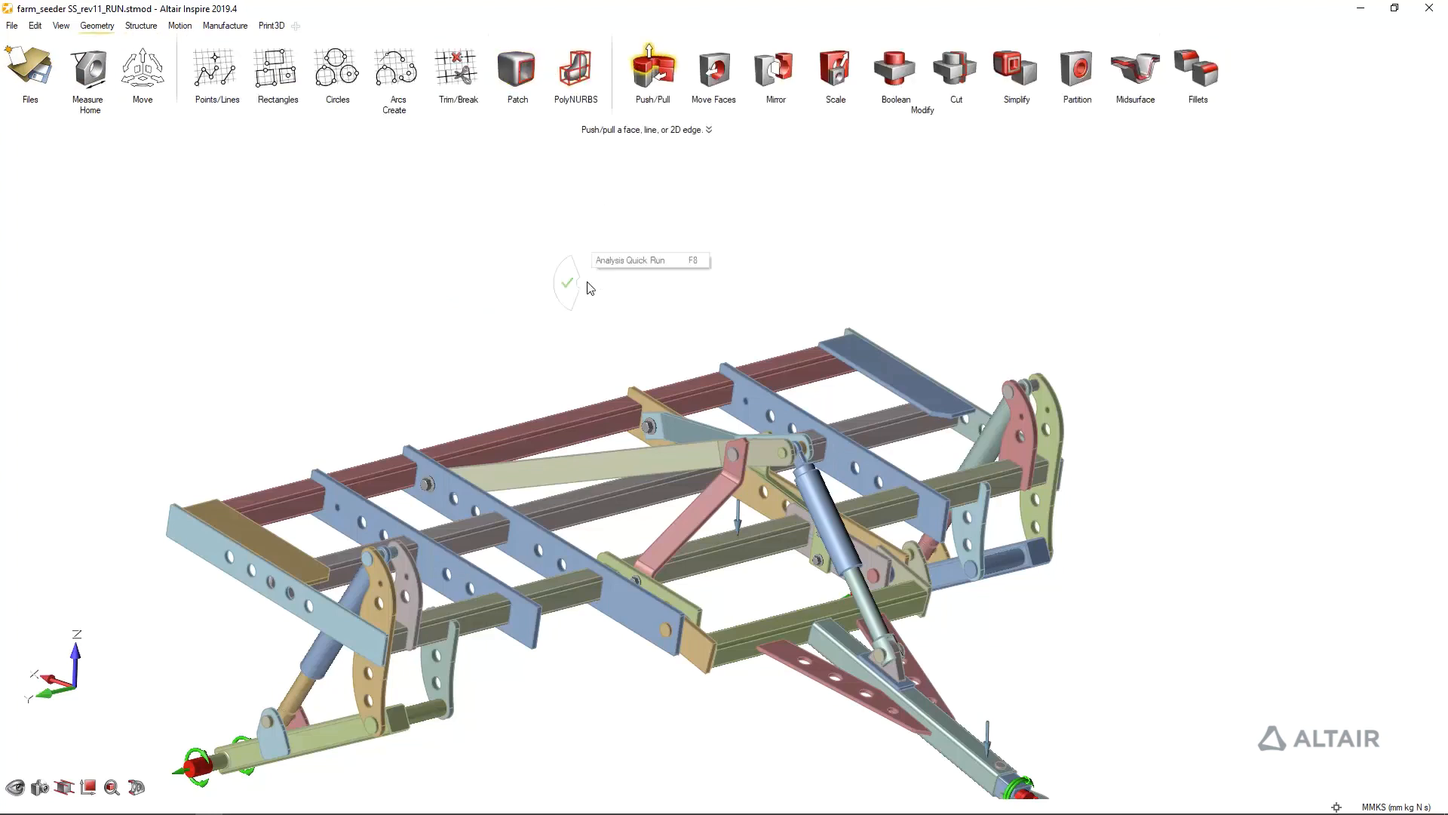
{"action": "left_click", "coordinate": [633, 259]}
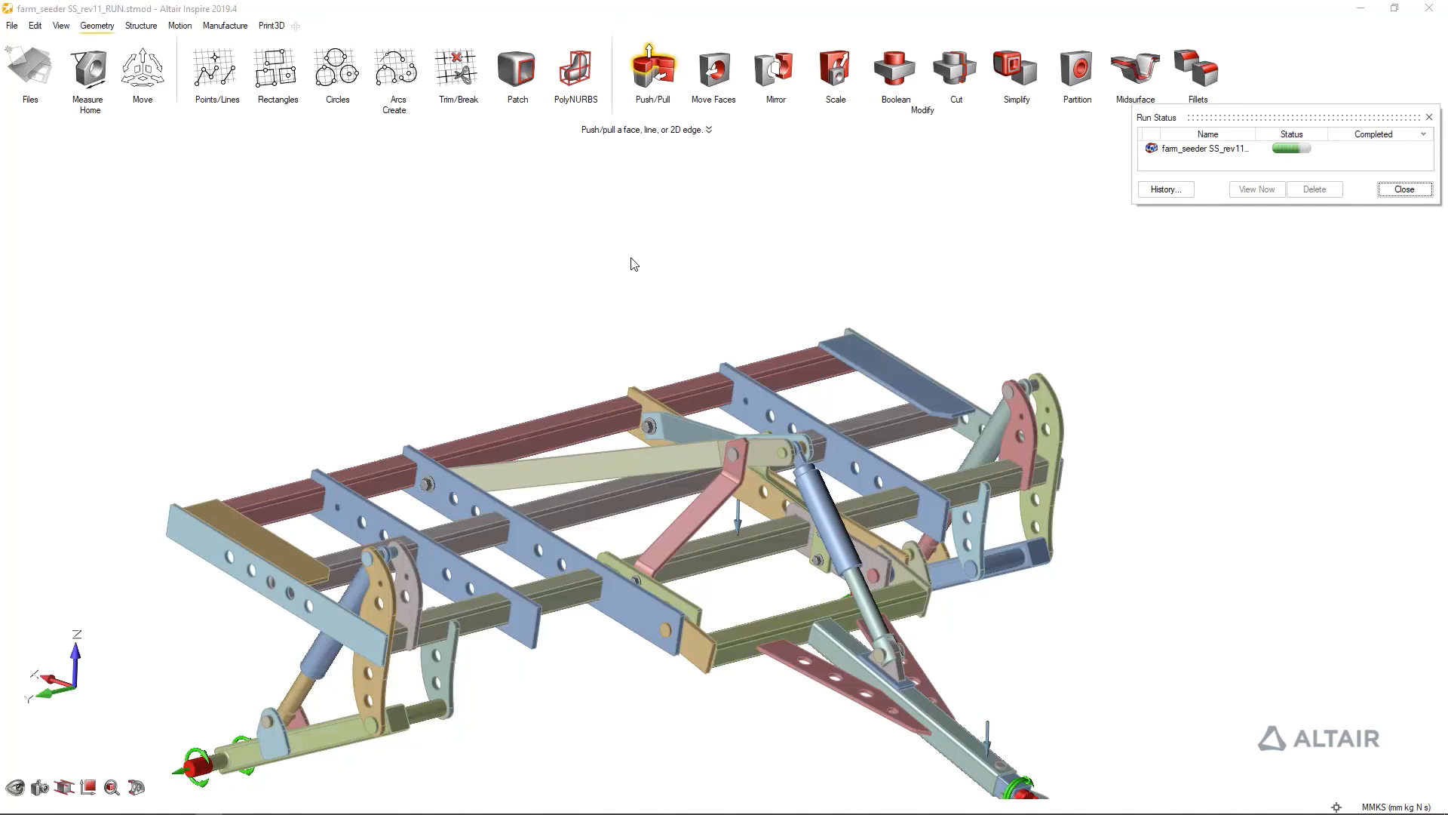
{"action": "left_click", "coordinate": [1208, 150]}
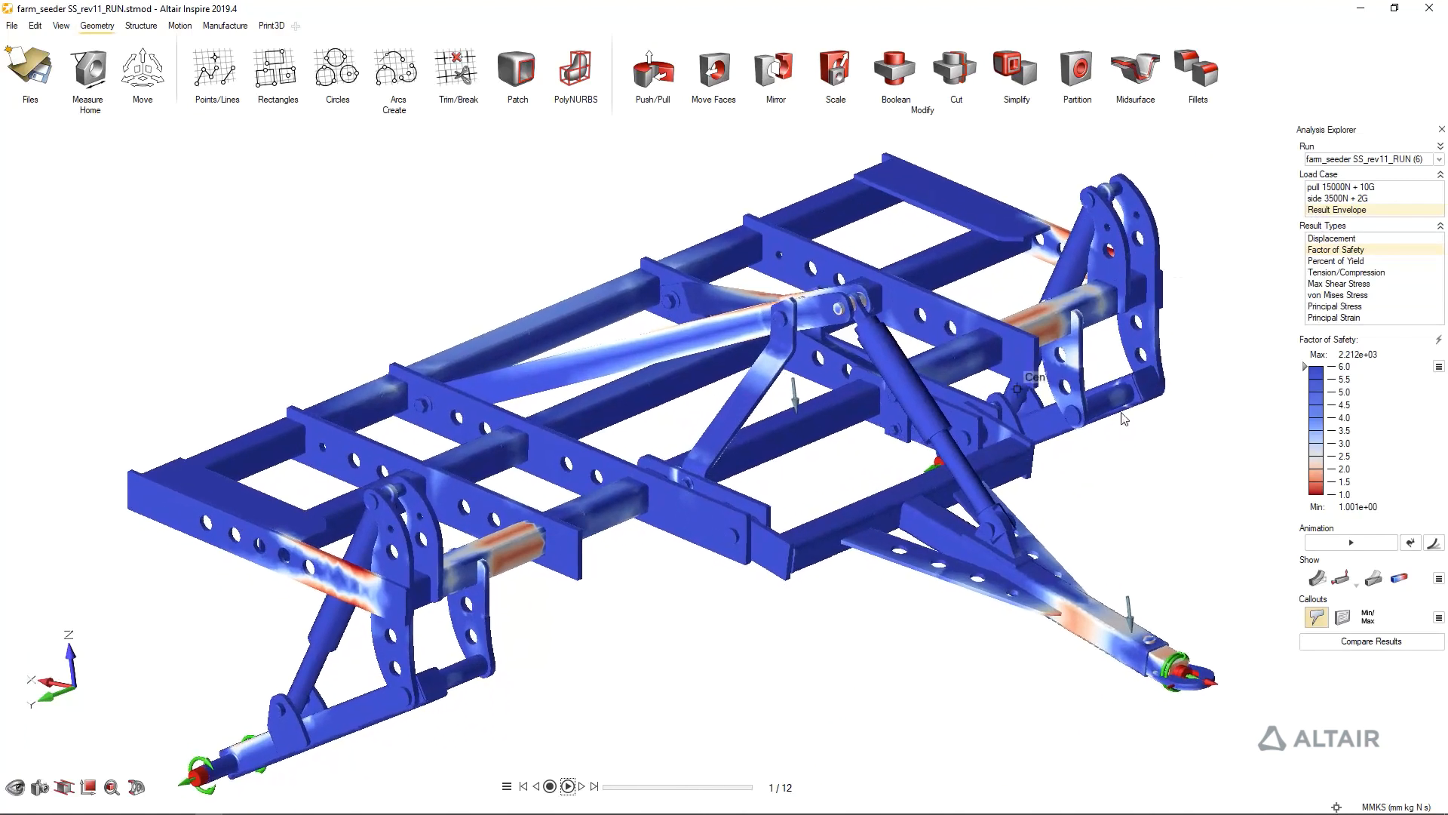
Compare the frame's factor of safety across runs (4), (5) and (6) in the Result Envelope with minimum and maximum callouts shown
{"action": "mouse_move", "coordinate": [1305, 366]}
{"action": "left_mouse_down"}
{"action": "mouse_move", "coordinate": [1299, 508]}
{"action": "mouse_move", "coordinate": [1305, 369]}
{"action": "left_mouse_up"}
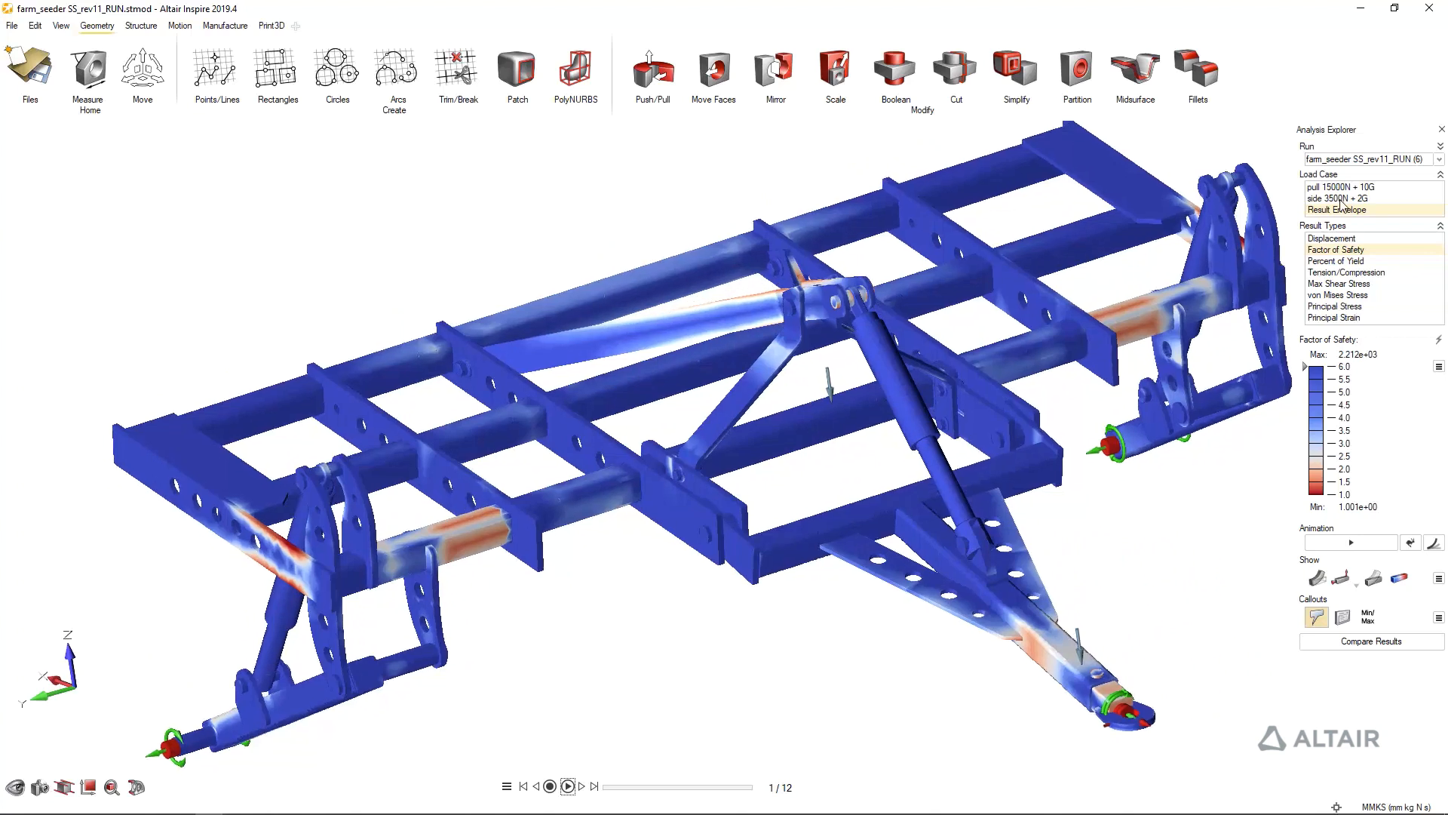
{"action": "left_click", "coordinate": [1440, 147]}
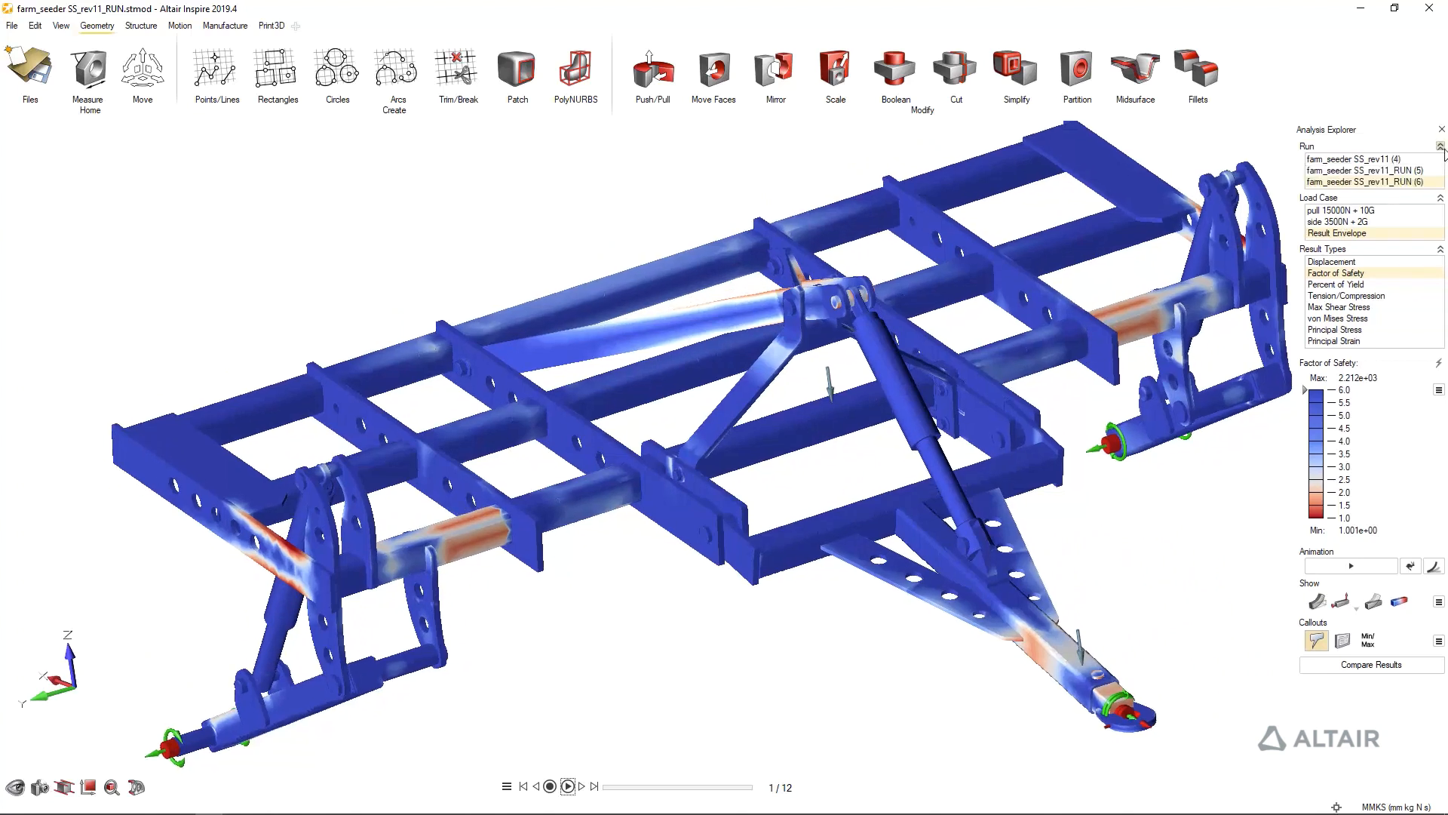
{"action": "left_click", "coordinate": [1397, 170]}
{"action": "left_click", "coordinate": [1369, 643]}
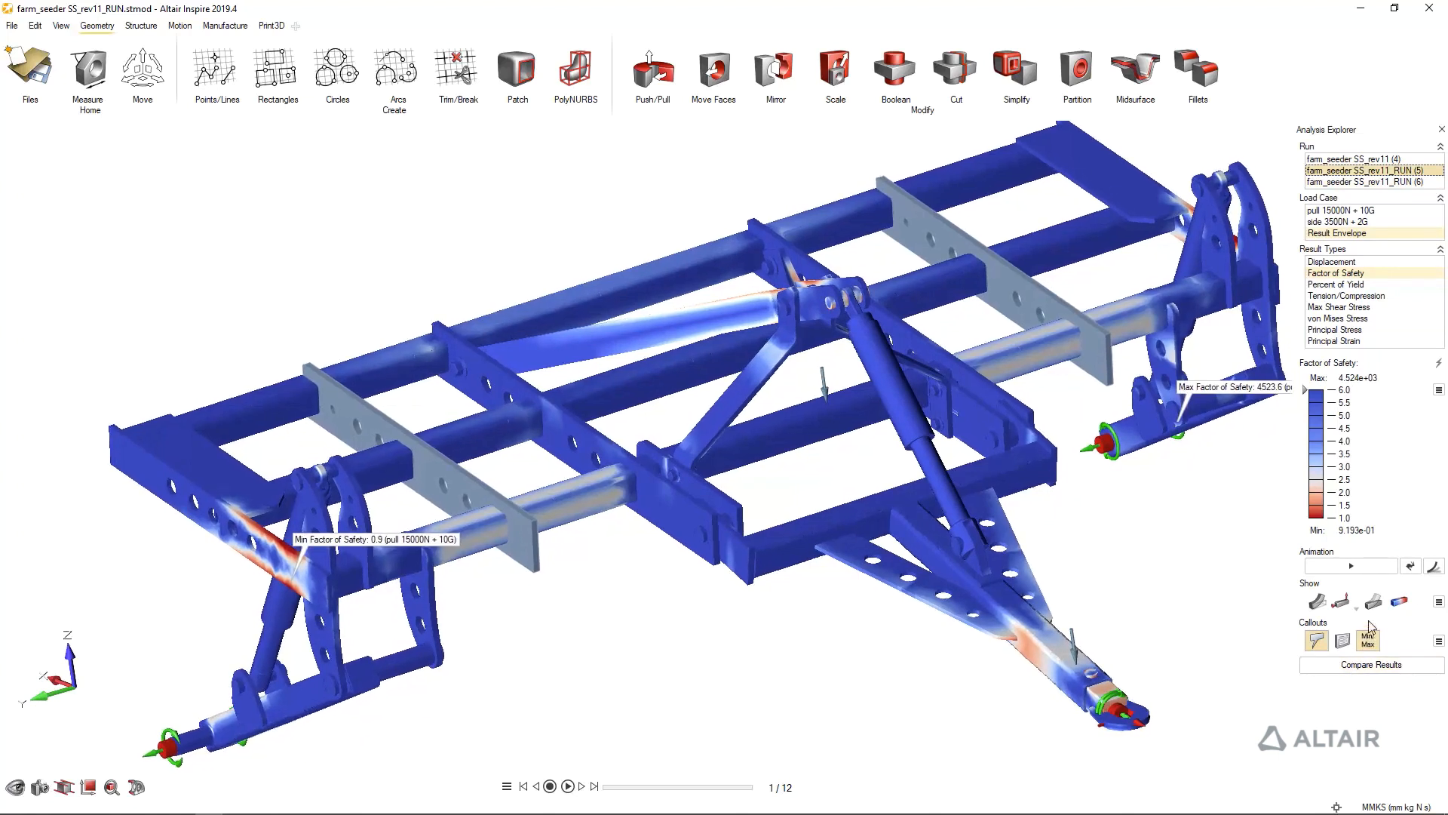
{"action": "left_click", "coordinate": [1347, 182]}
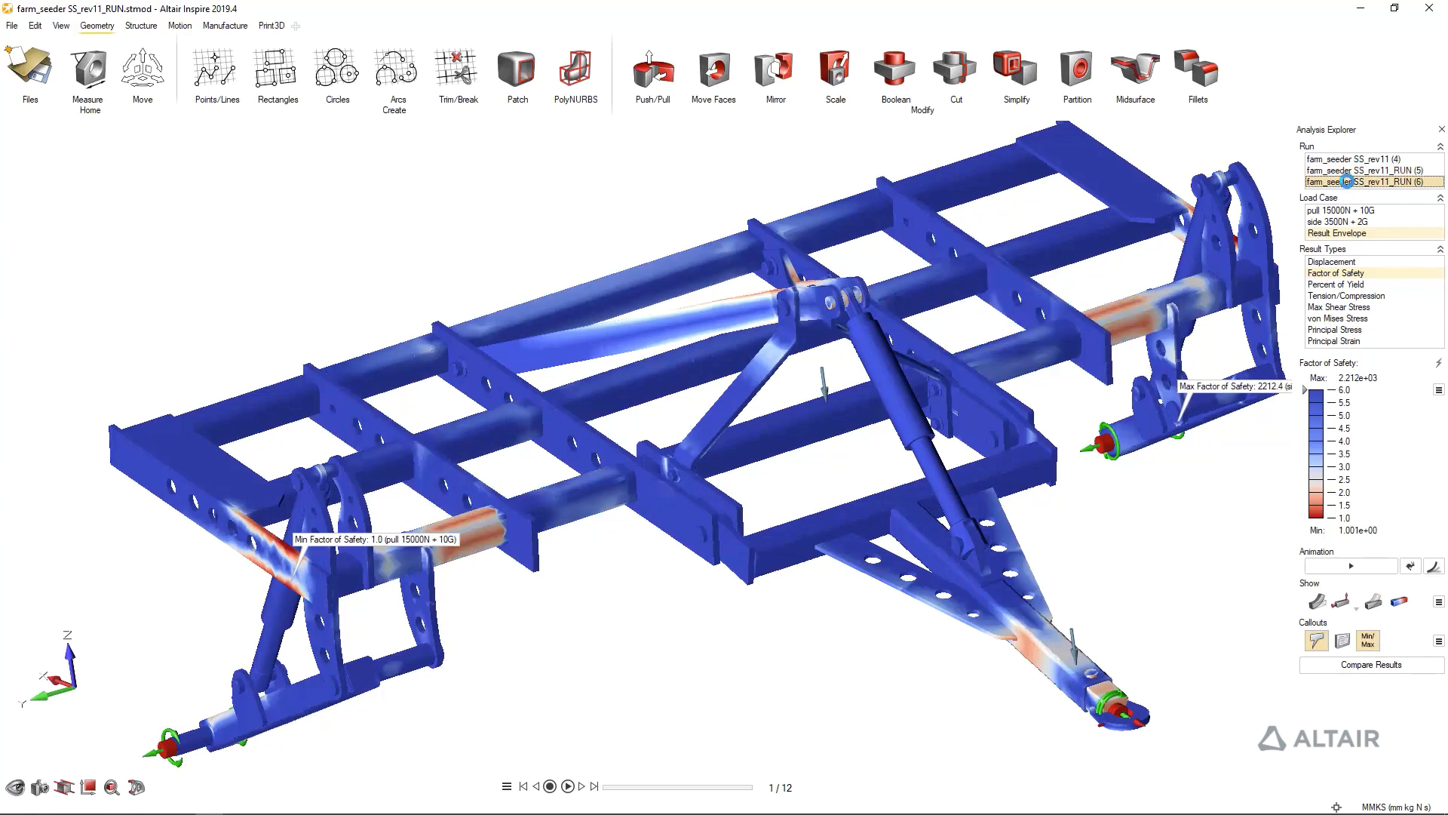
{"action": "left_click", "coordinate": [1349, 160]}
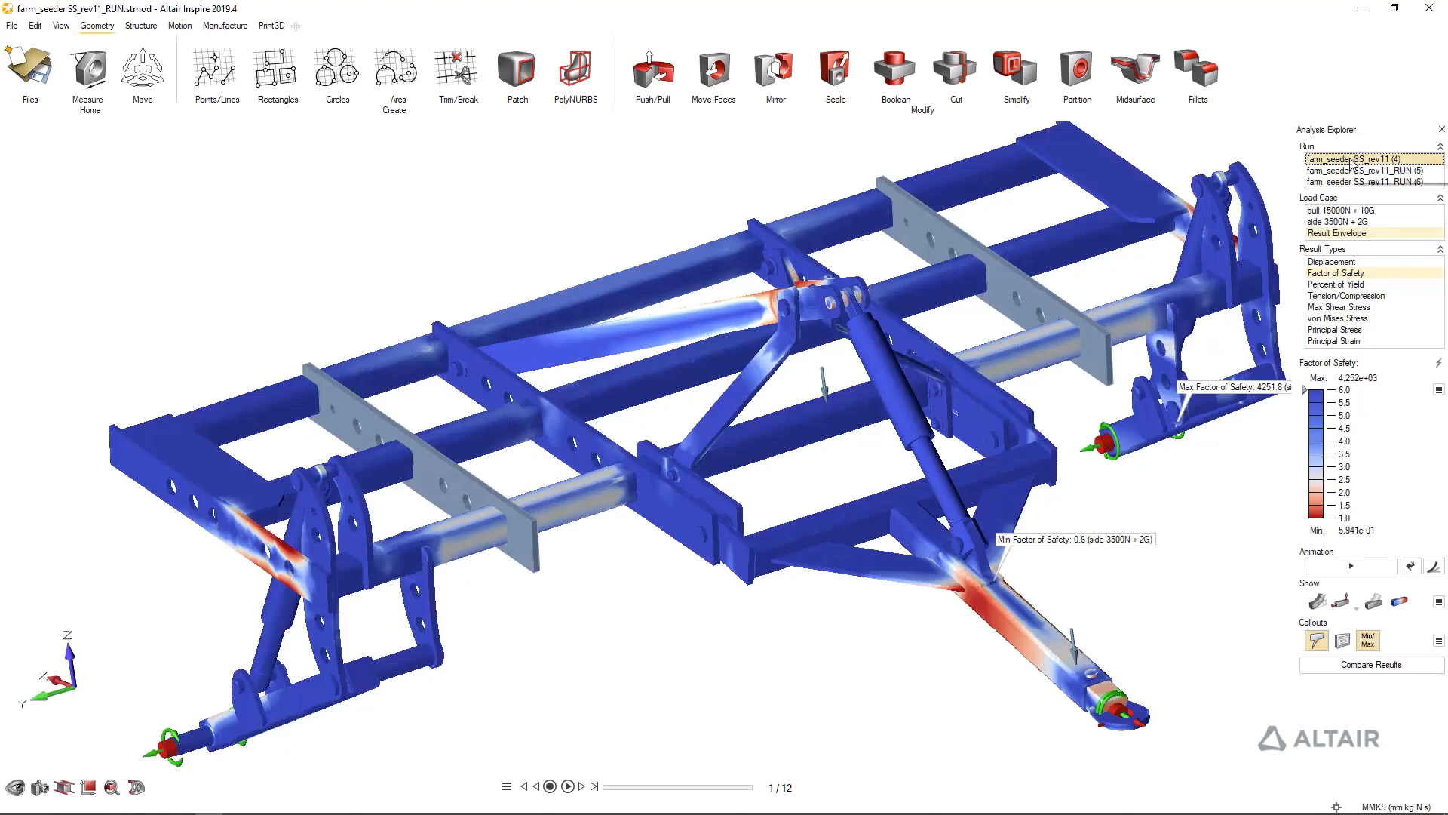